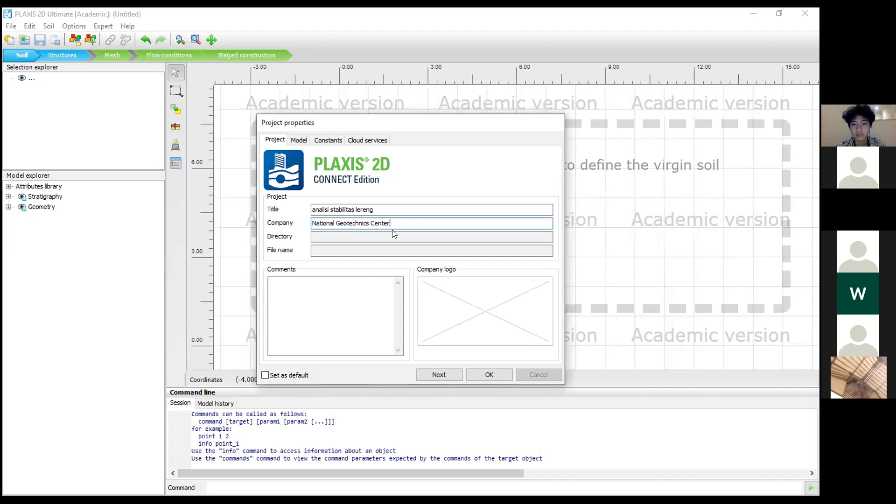
# Complete the company name as National Geotechnics Center and load the Logo ITENAS picture as the company logo
pyautogui.write('er')
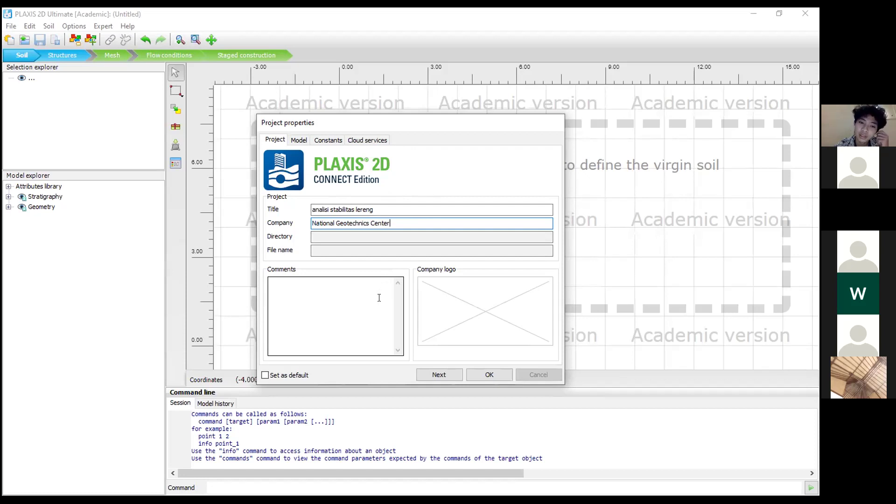
pyautogui.click(481, 305)
pyautogui.scroll(-3, 210, 176)
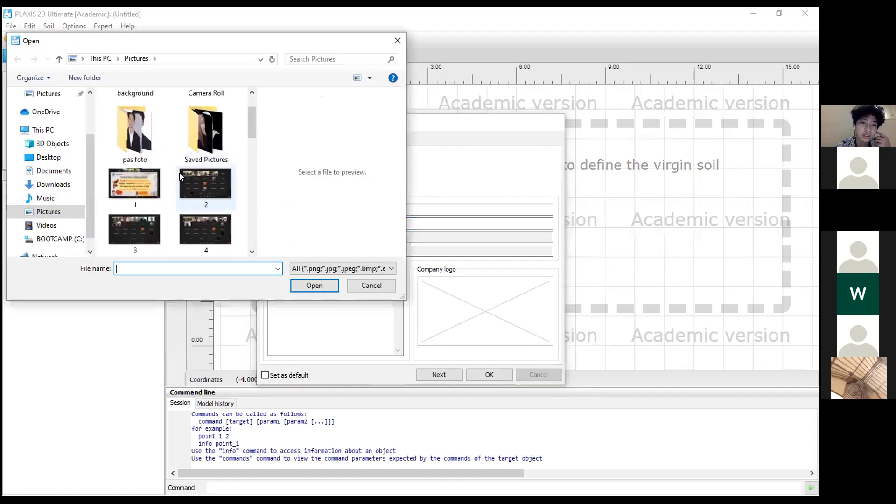
pyautogui.click(207, 220)
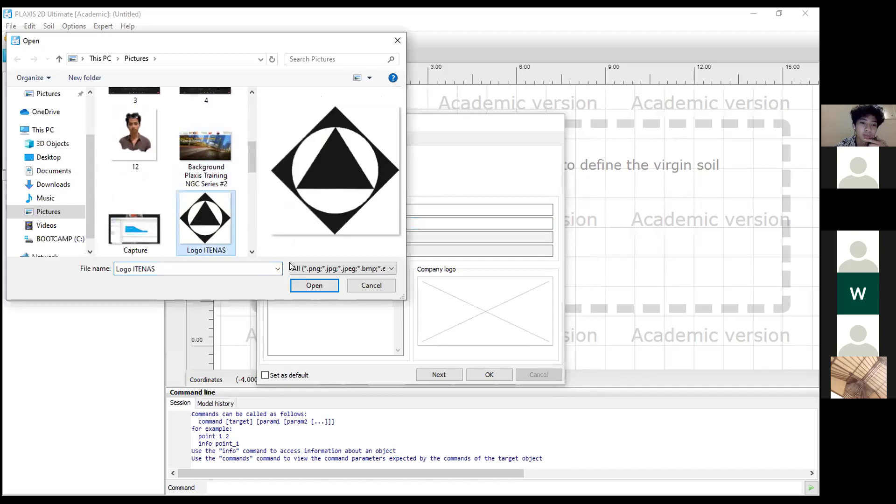
pyautogui.click(313, 285)
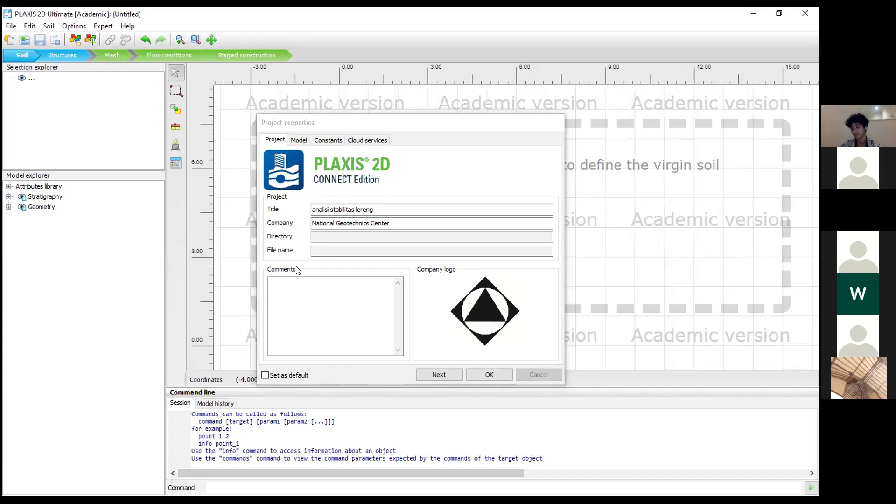
pyautogui.click(306, 296)
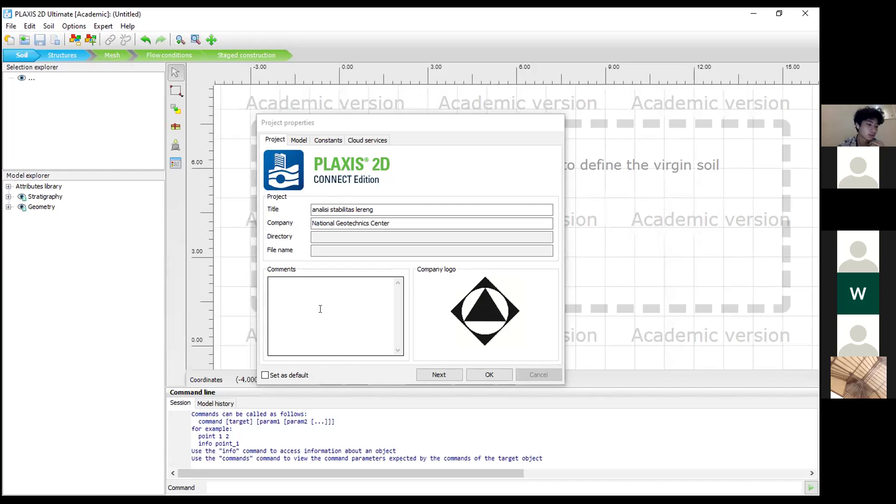
# Set the model type to Plane strain and the elements to 15-Noded in the project properties
pyautogui.click(296, 142)
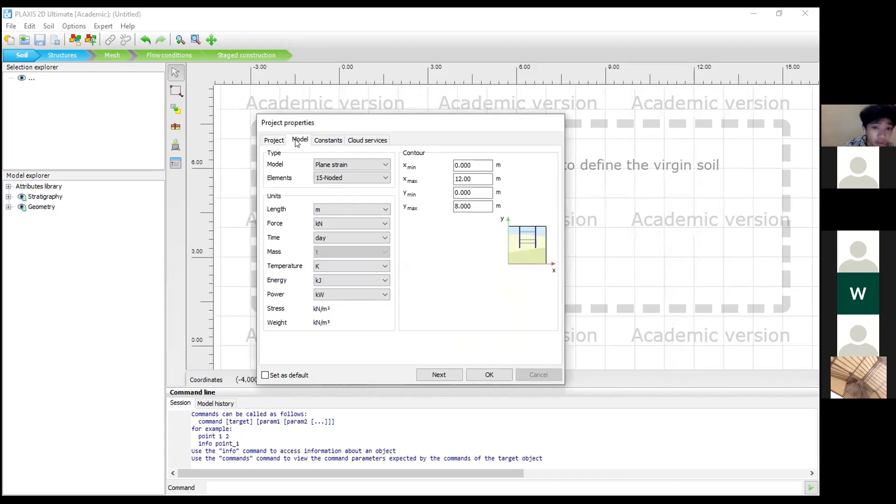
pyautogui.click(335, 165)
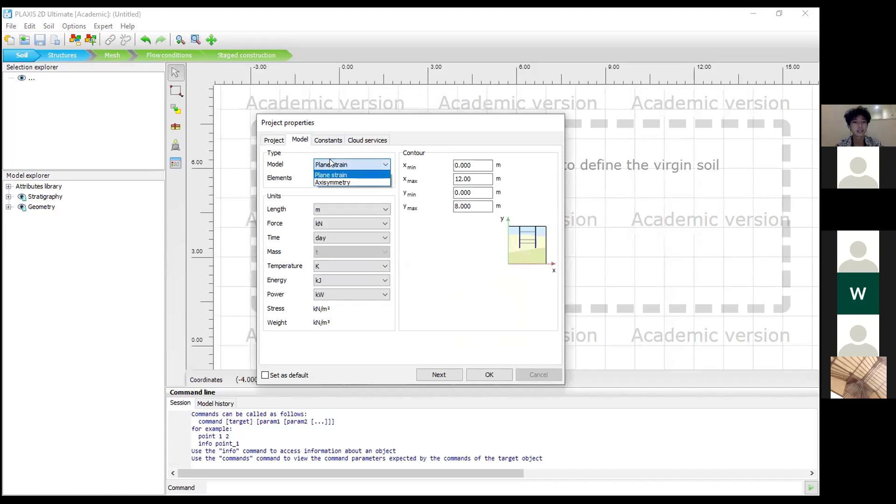
pyautogui.click(353, 175)
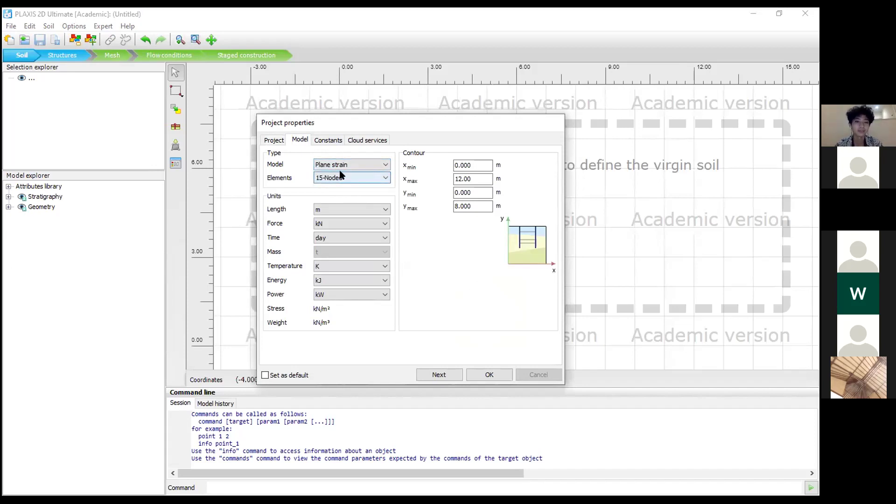
pyautogui.click(341, 178)
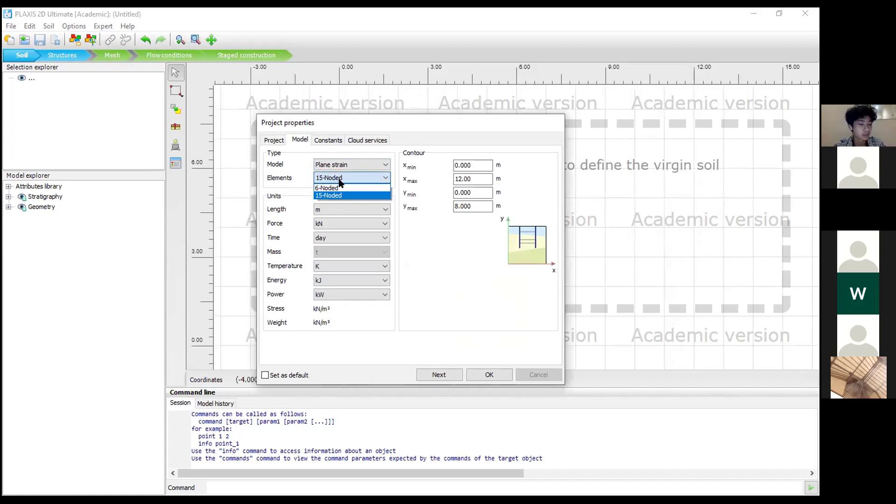
pyautogui.click(344, 179)
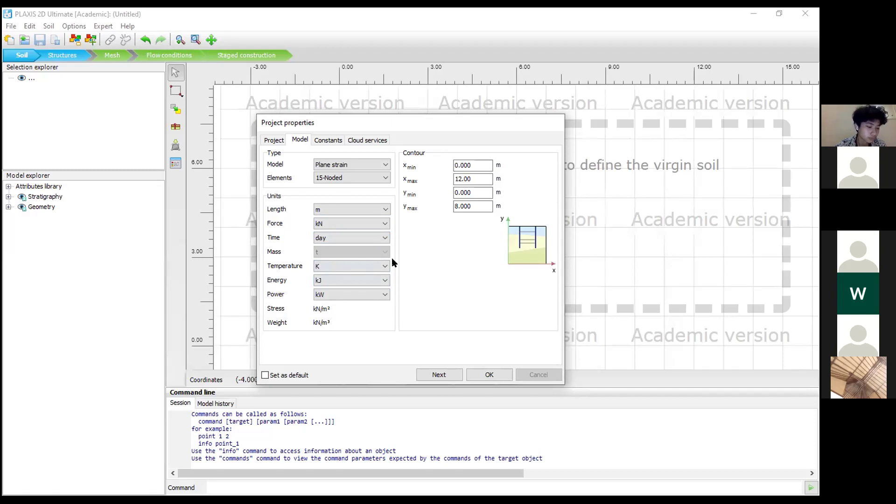
# Set the model contour to x max 60 m, y min -10 m and y max 4 m
pyautogui.doubleClick(476, 178)
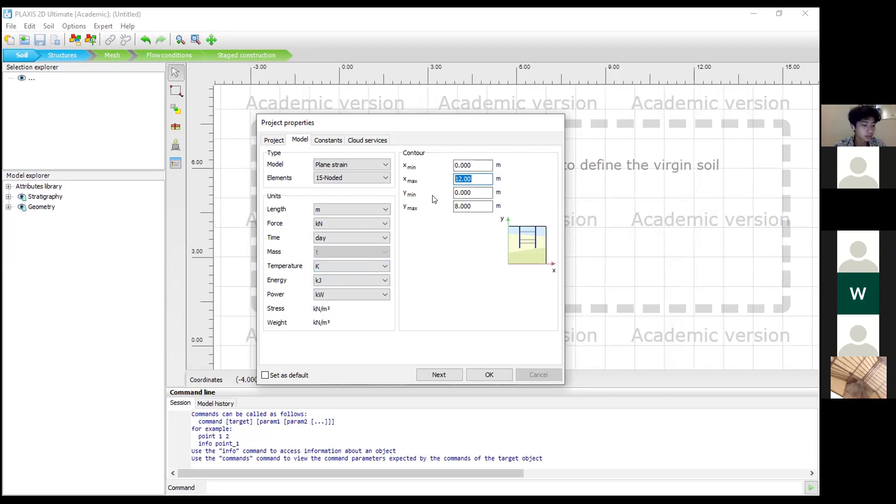
pyautogui.write('60')
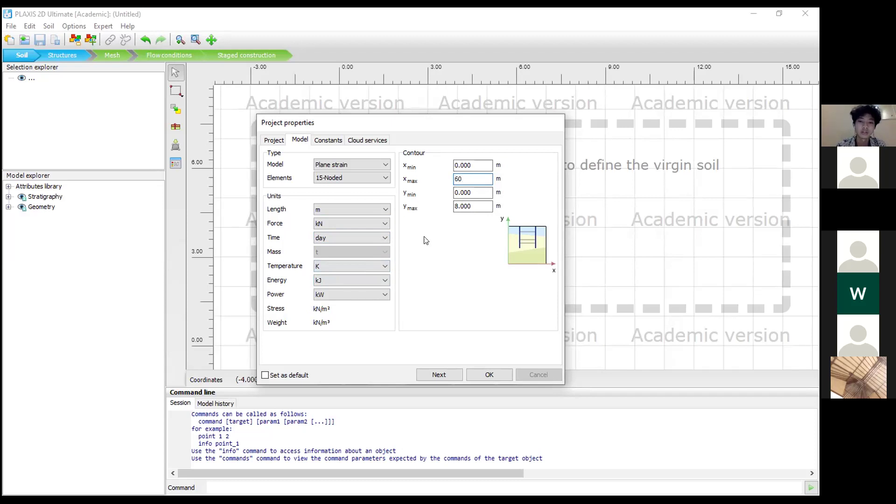
pyautogui.doubleClick(476, 206)
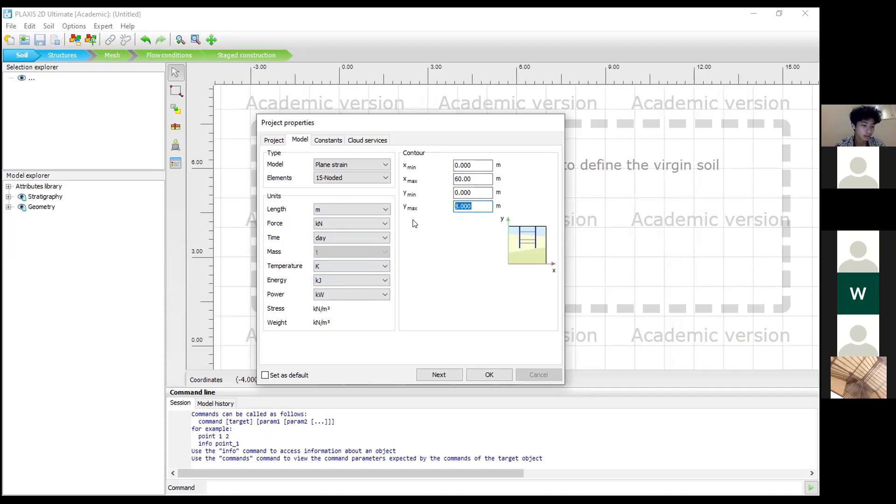
pyautogui.hotkey('shift', 'Tab')
pyautogui.write('-10')
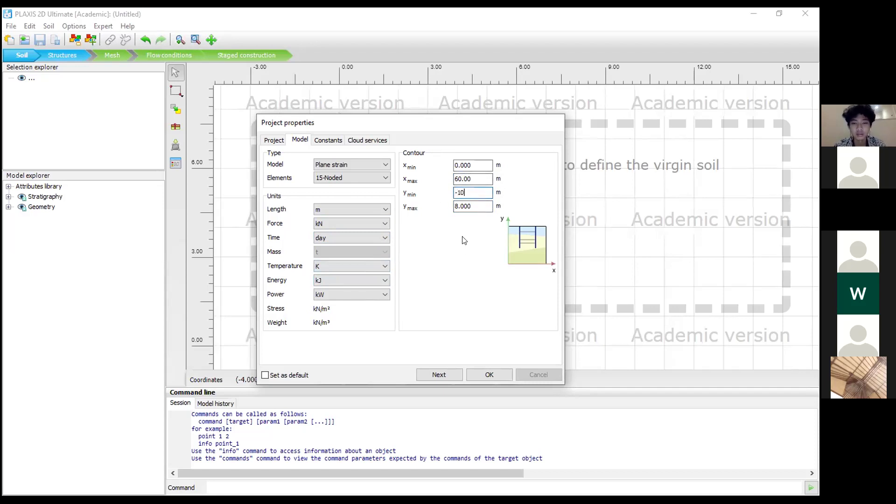
pyautogui.click(478, 206)
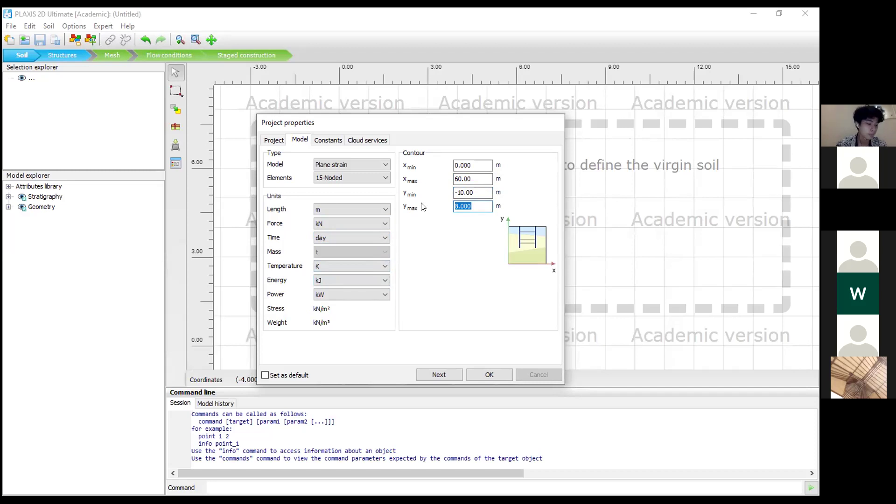
pyautogui.write('4')
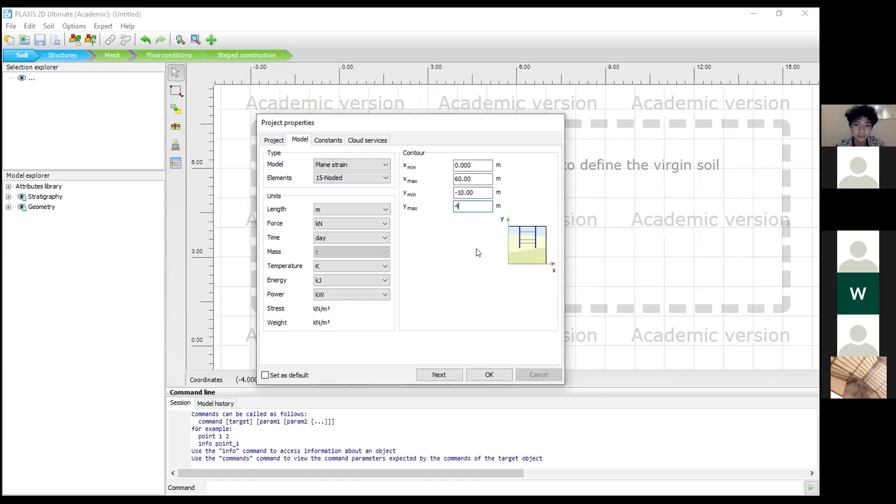
# Review the gravity and water constants alongside the model settings, and accept the project properties
pyautogui.click(330, 141)
pyautogui.click(299, 141)
pyautogui.click(323, 141)
pyautogui.click(300, 141)
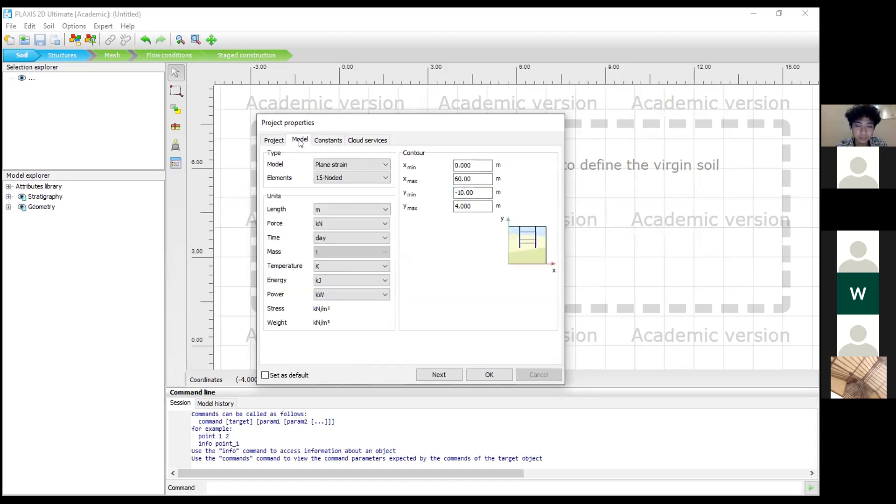
pyautogui.click(325, 141)
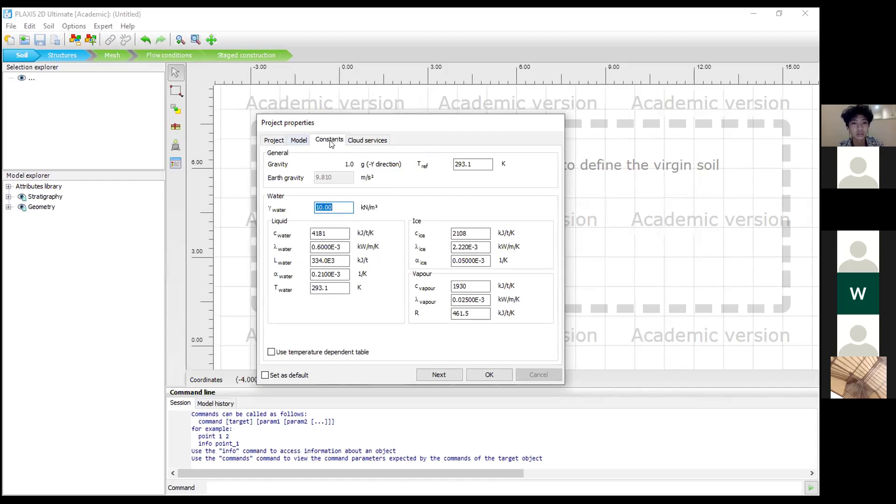
pyautogui.click(349, 140)
pyautogui.click(341, 140)
pyautogui.click(301, 140)
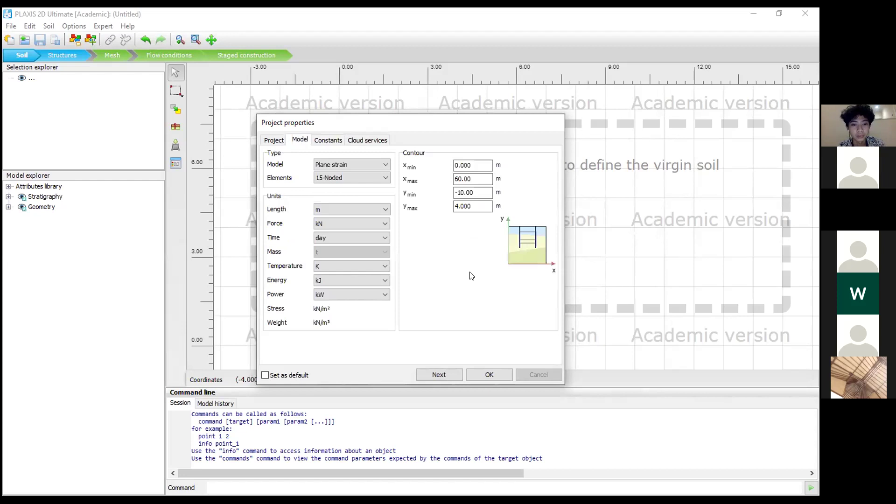
pyautogui.click(487, 376)
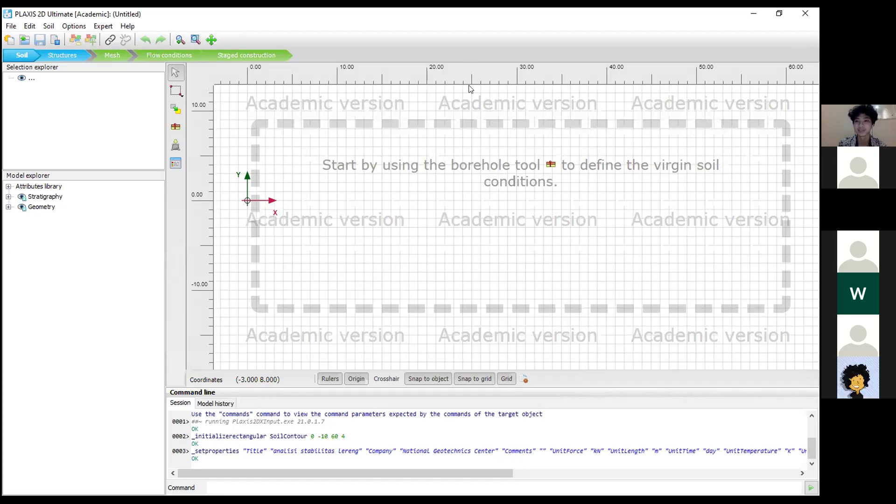
# Open the project's material sets with Soil and interfaces as the set type
pyautogui.click(176, 167)
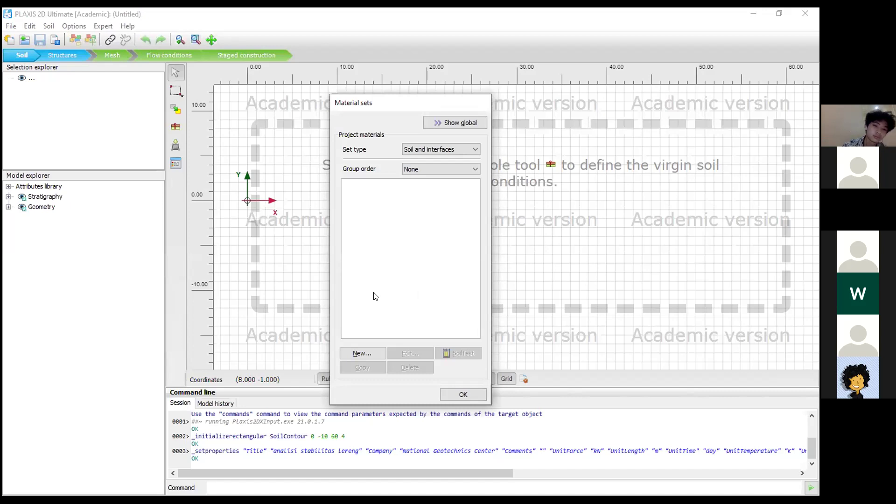
pyautogui.click(476, 398)
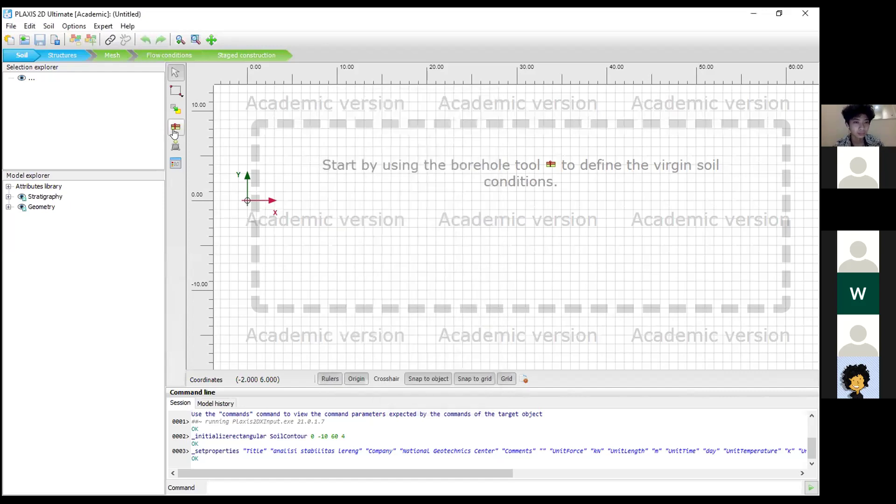
pyautogui.click(175, 168)
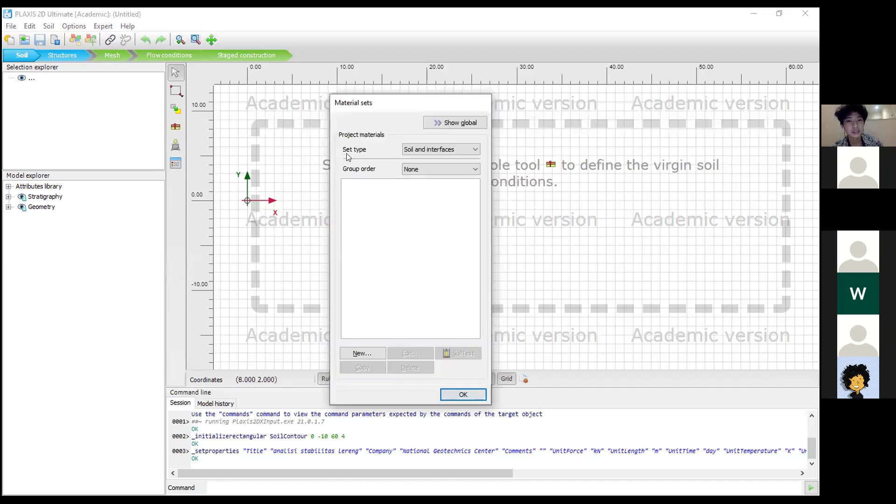
pyautogui.click(435, 149)
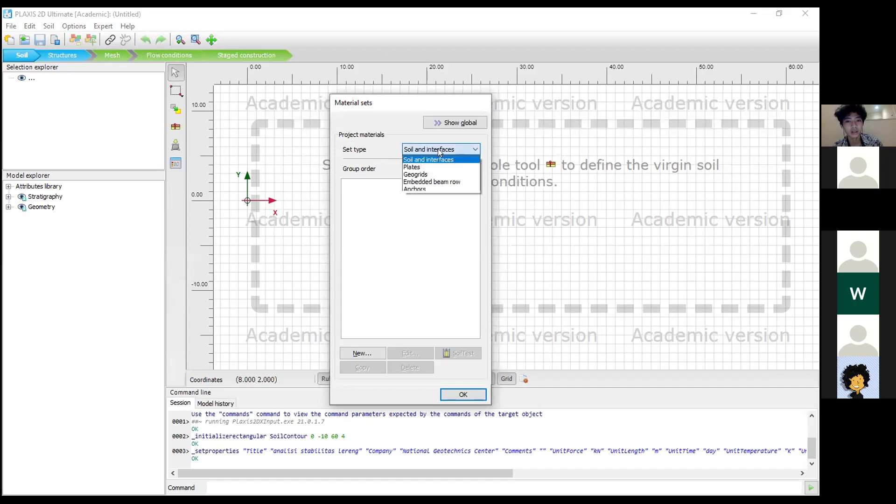
pyautogui.click(441, 158)
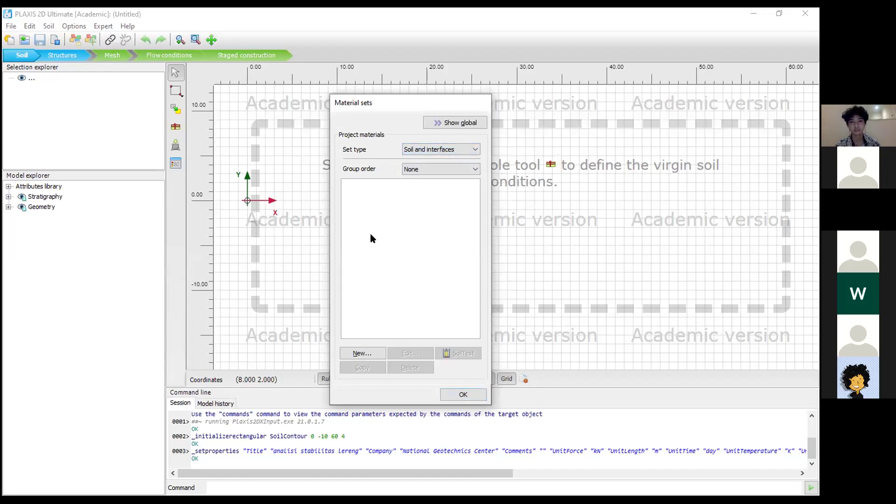
# Create a new soil material identified as timbunan, keeping the Mohr-Coulomb model and Drained drainage type
pyautogui.click(367, 354)
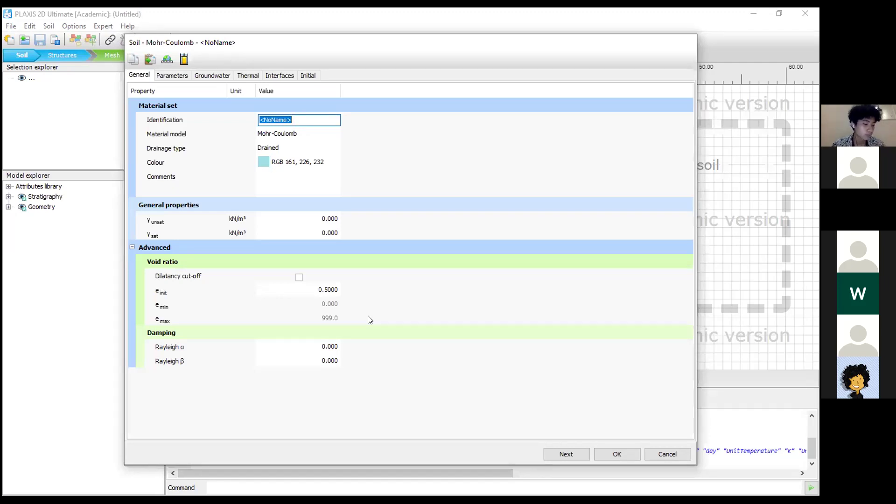
pyautogui.write('timbunan')
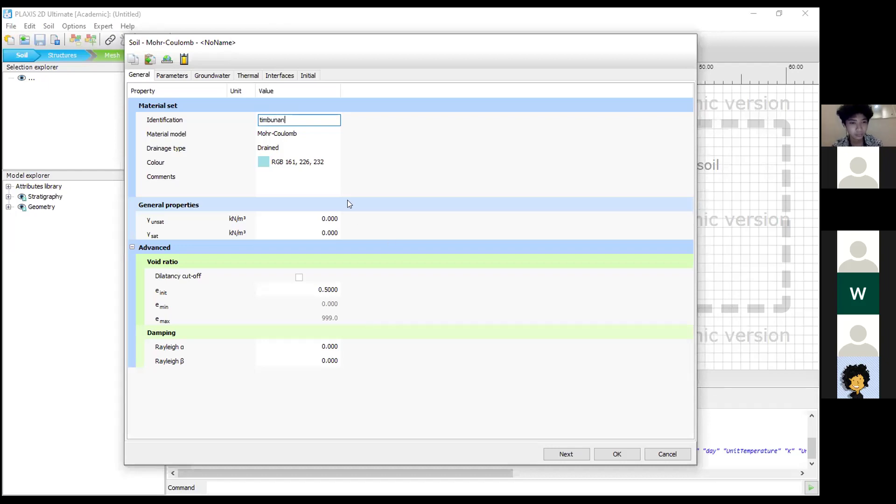
pyautogui.click(298, 148)
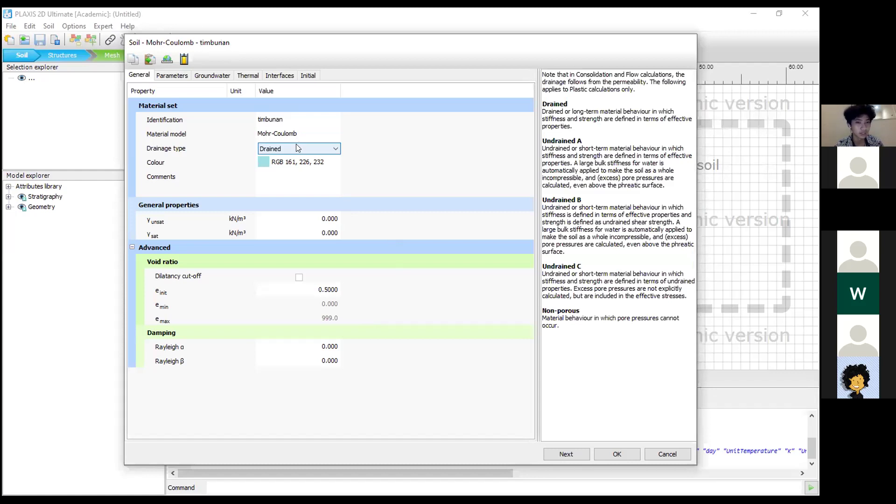
pyautogui.click(439, 139)
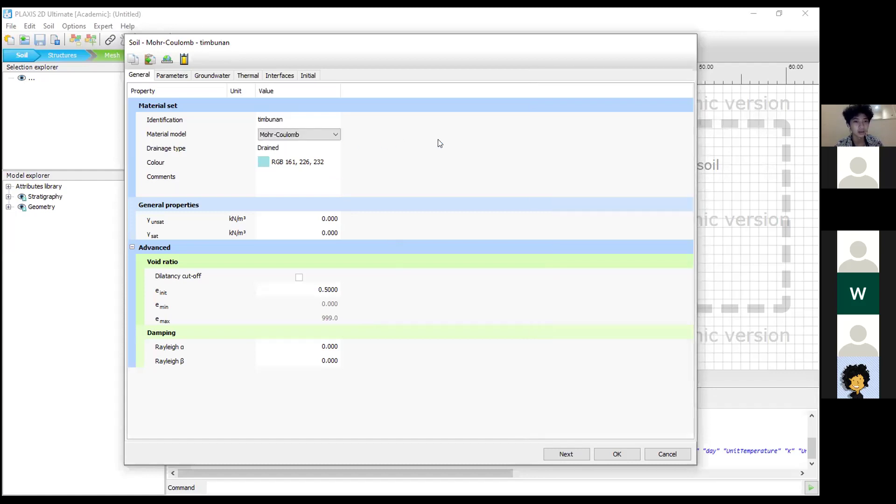
# Set the timbunan soil's unsaturated unit weight to 16 kN/m³ and its saturated unit weight to 19 kN/m³
pyautogui.click(330, 221)
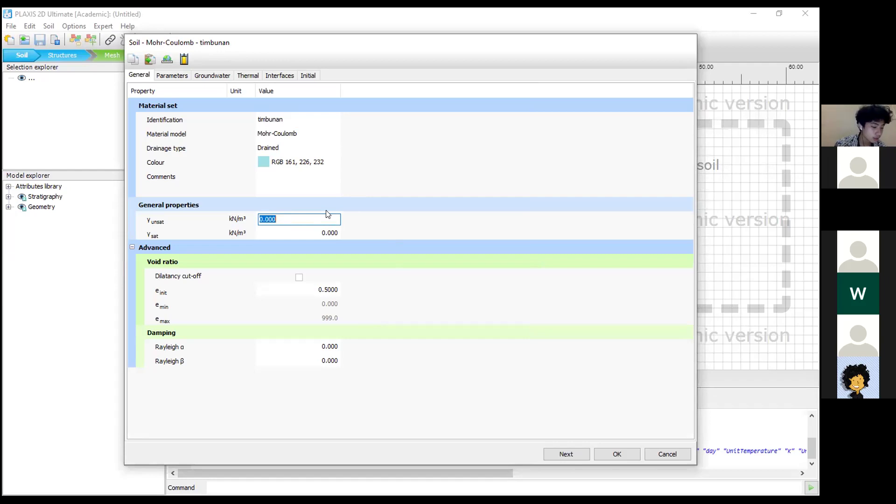
pyautogui.write('18')
pyautogui.press('Tab')
pyautogui.write('19')
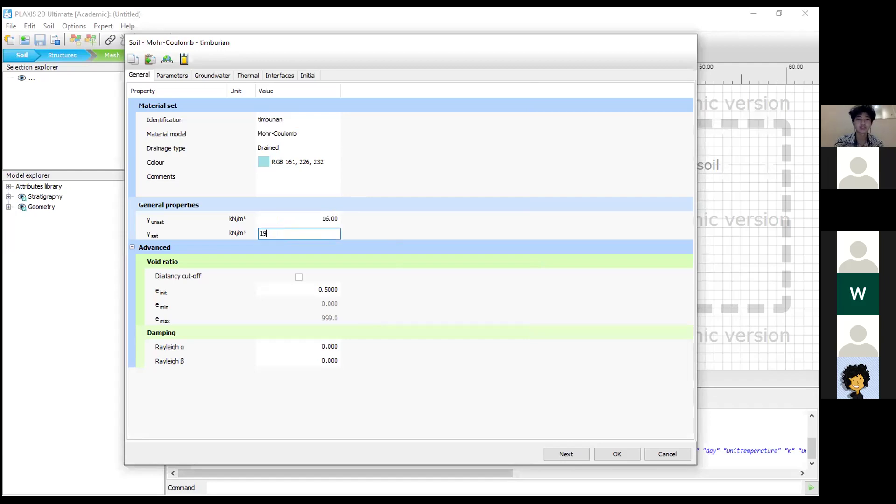
pyautogui.press('Tab')
pyautogui.click(472, 287)
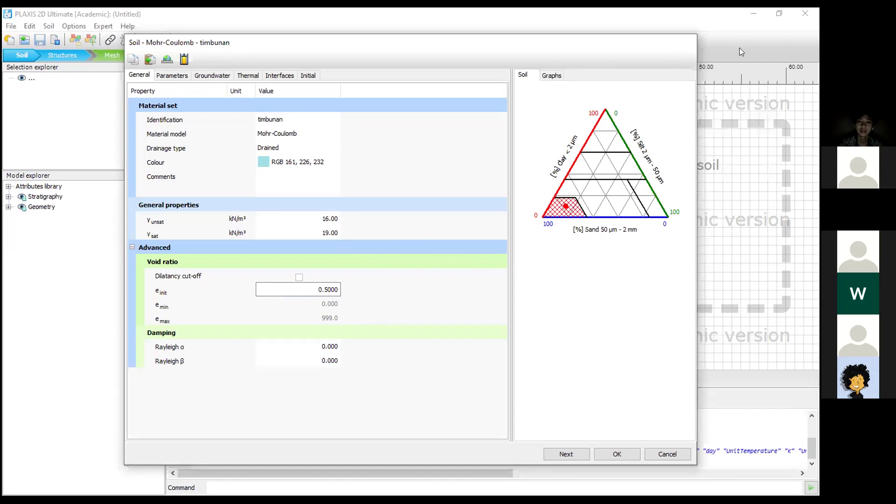
# Set the timbunan soil's stiffness E' to 25000 kN/m² and its Poisson's ratio ν' to 0.3
pyautogui.click(173, 76)
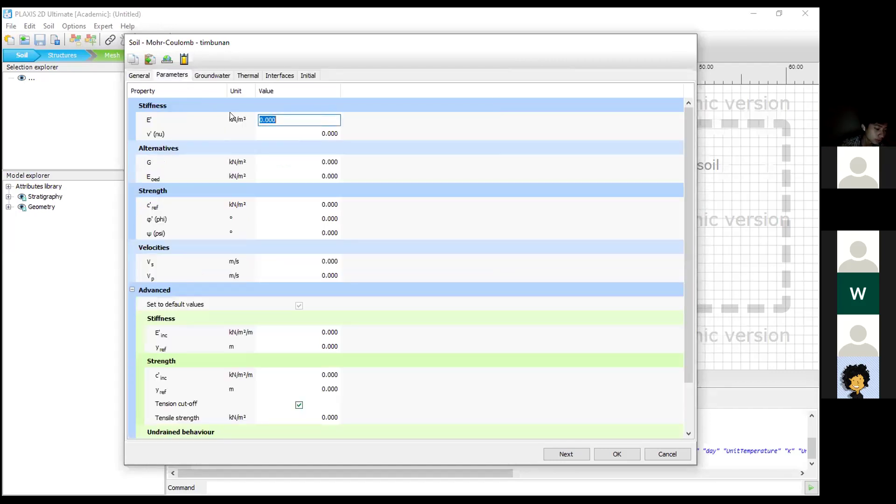
pyautogui.write('25000')
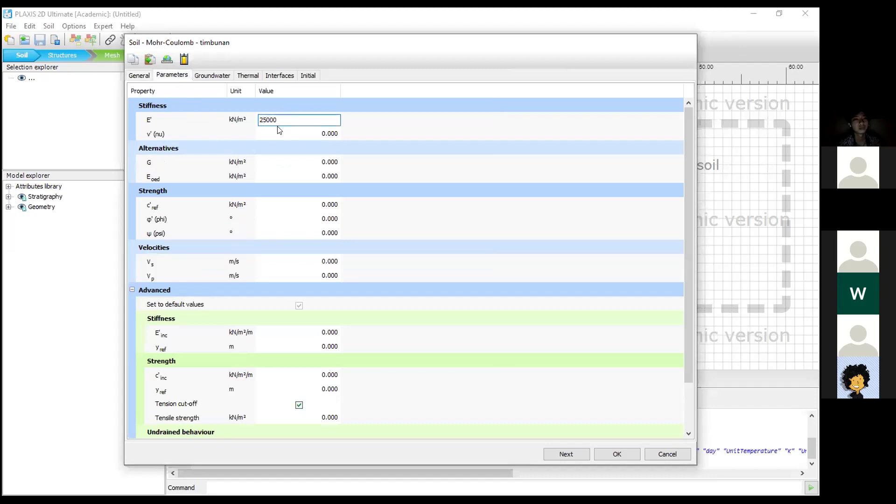
pyautogui.click(314, 134)
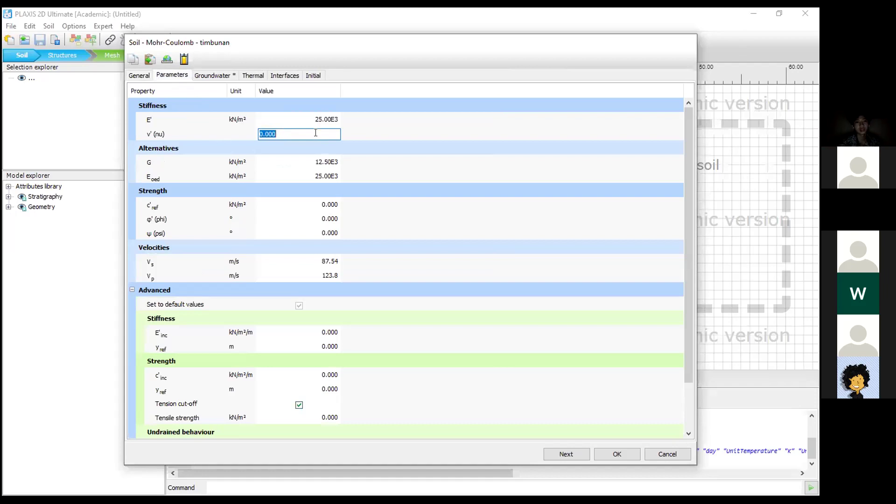
pyautogui.write('0.3')
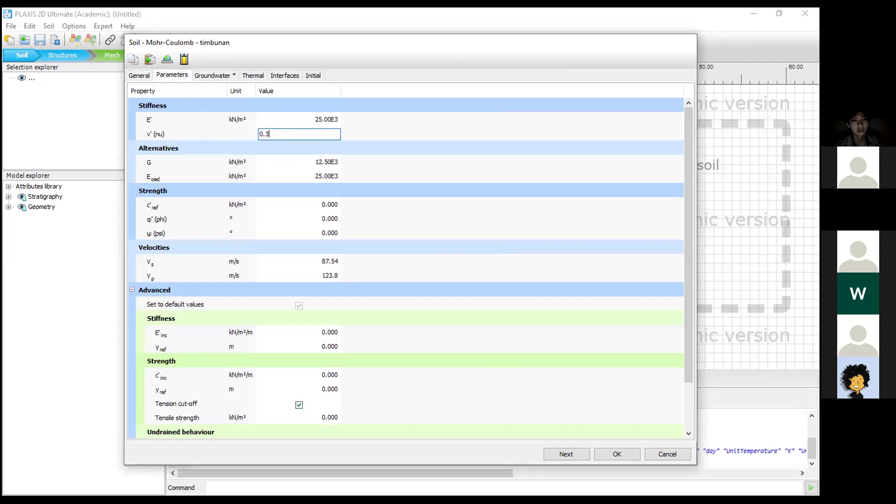
pyautogui.press('Tab')
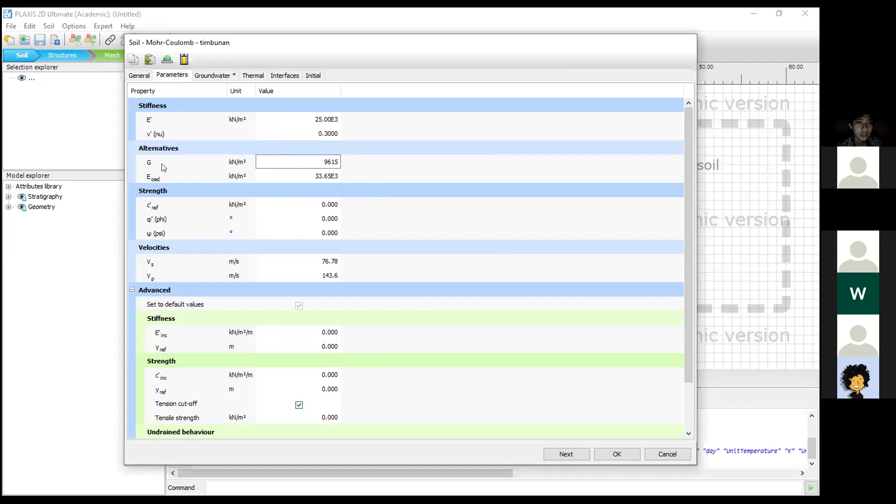
# Set the timbunan soil's cohesion c'ref to 1 kN/m² and its friction angle φ' to 30°
pyautogui.click(317, 203)
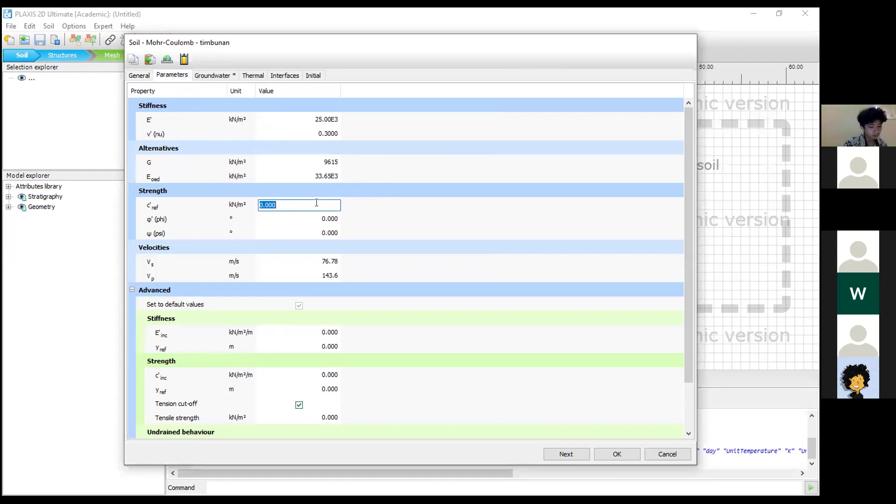
pyautogui.write('1')
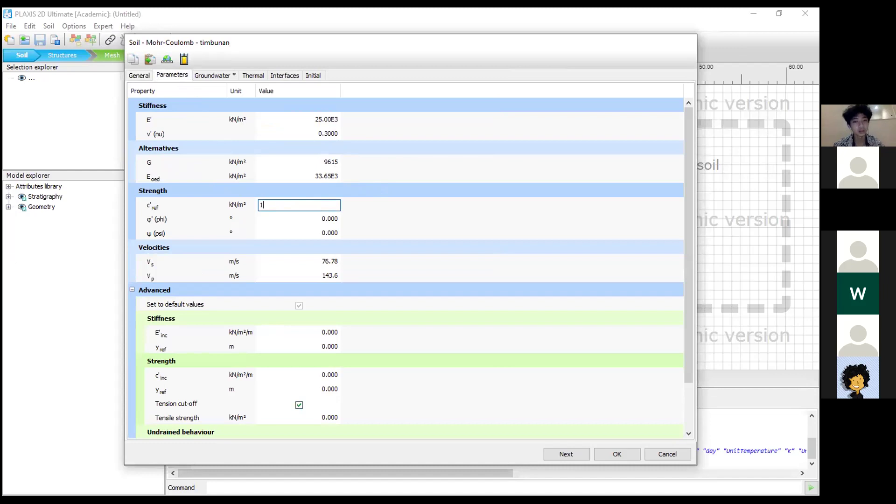
pyautogui.press('Return')
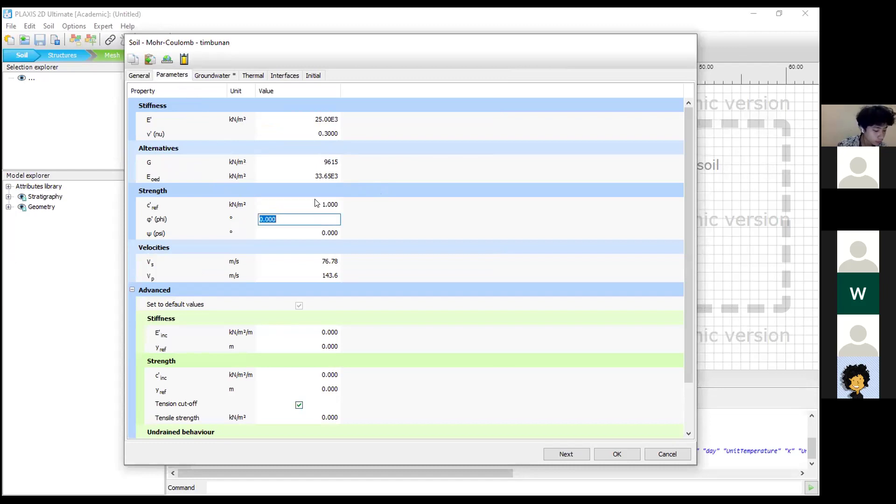
pyautogui.write('30')
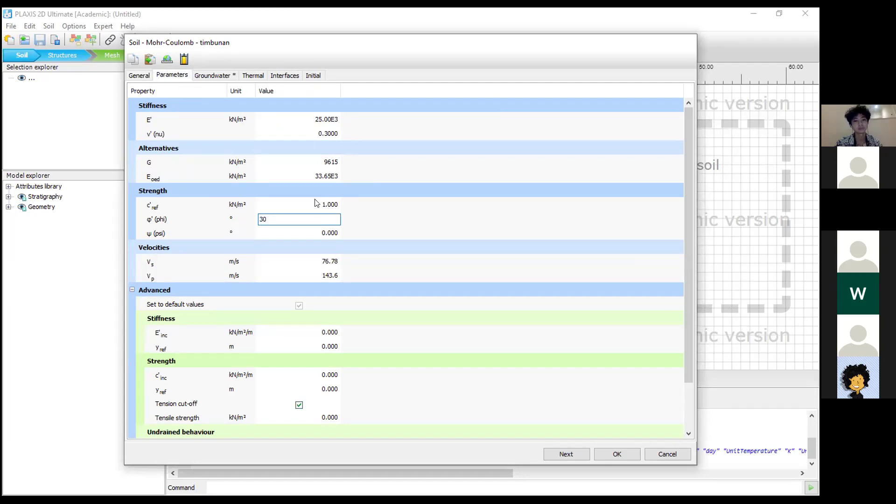
pyautogui.press('Return')
pyautogui.click(365, 241)
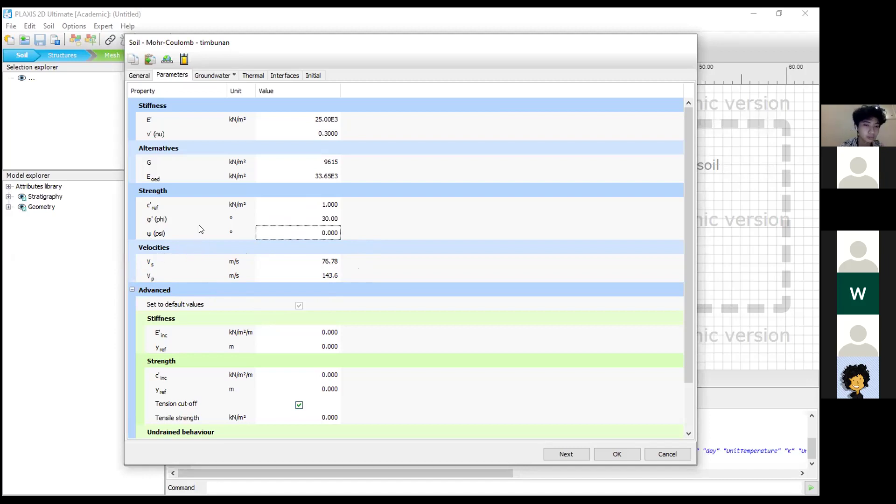
# Set the timbunan soil's groundwater data set to USDA with Sand as the soil type
pyautogui.click(213, 76)
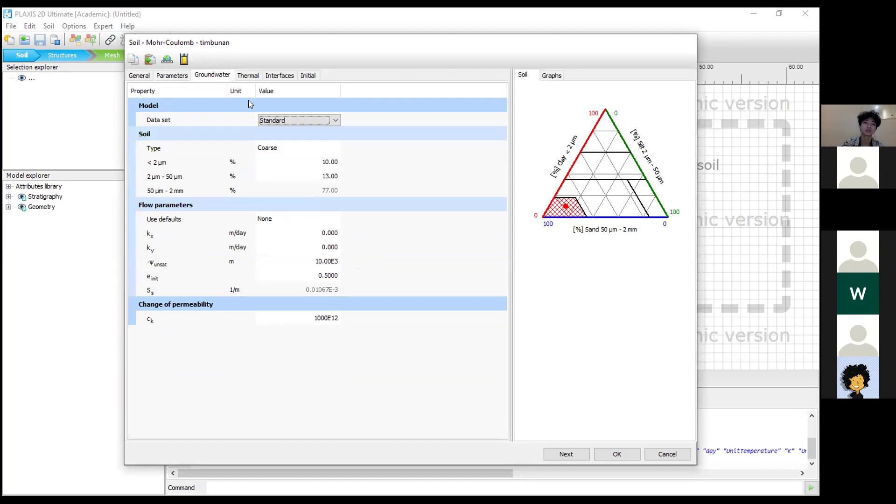
pyautogui.click(297, 120)
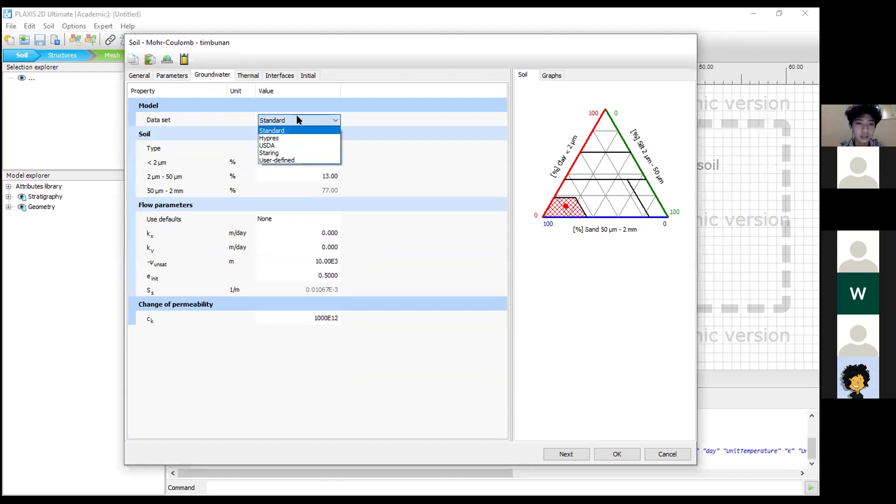
pyautogui.click(298, 145)
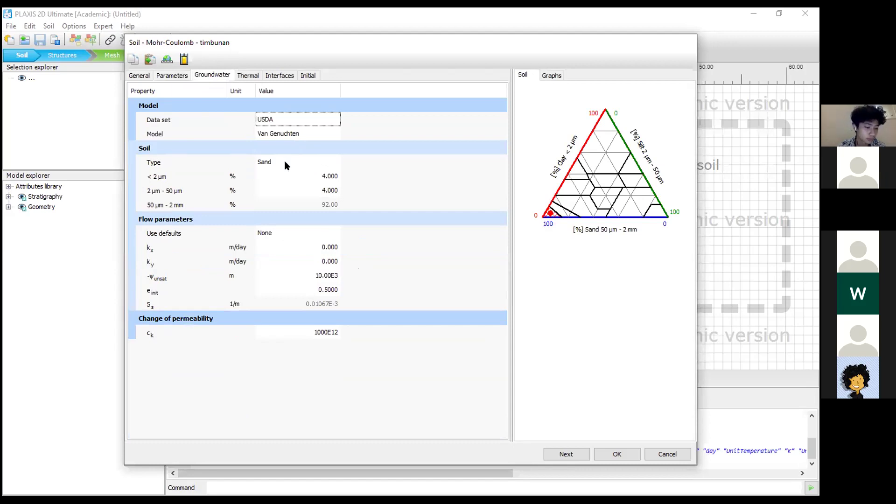
pyautogui.click(284, 160)
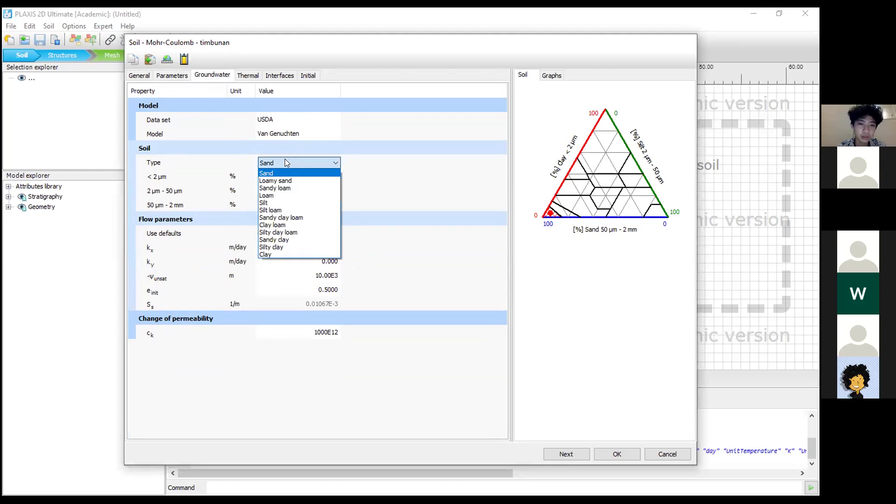
pyautogui.click(288, 174)
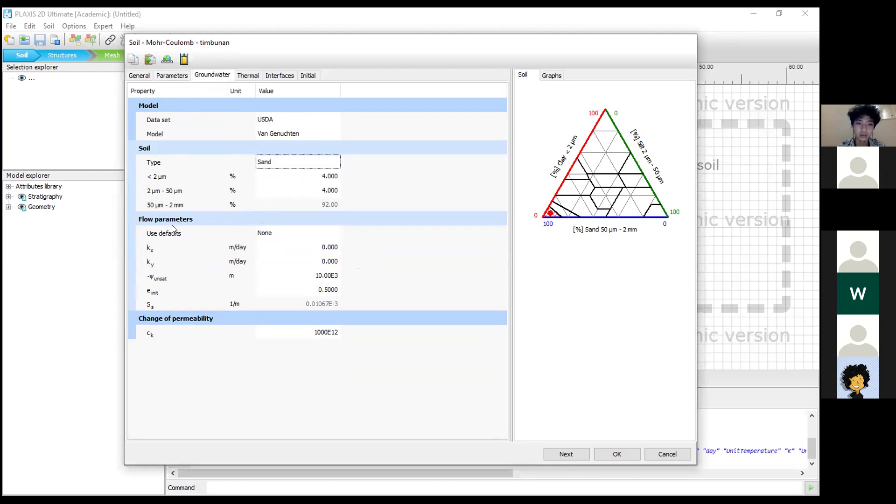
# Take the timbunan soil's default flow parameters from the data set and accept the material
pyautogui.click(270, 233)
pyautogui.click(315, 248)
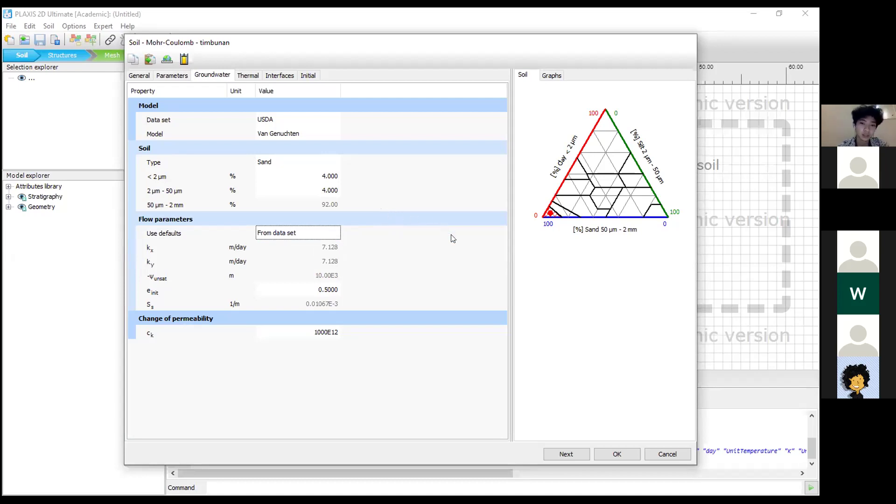
pyautogui.click(620, 457)
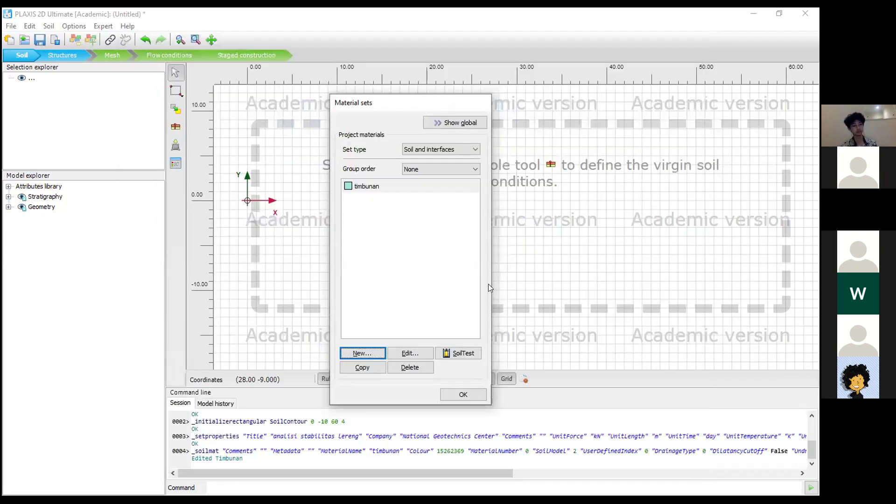
pyautogui.click(375, 357)
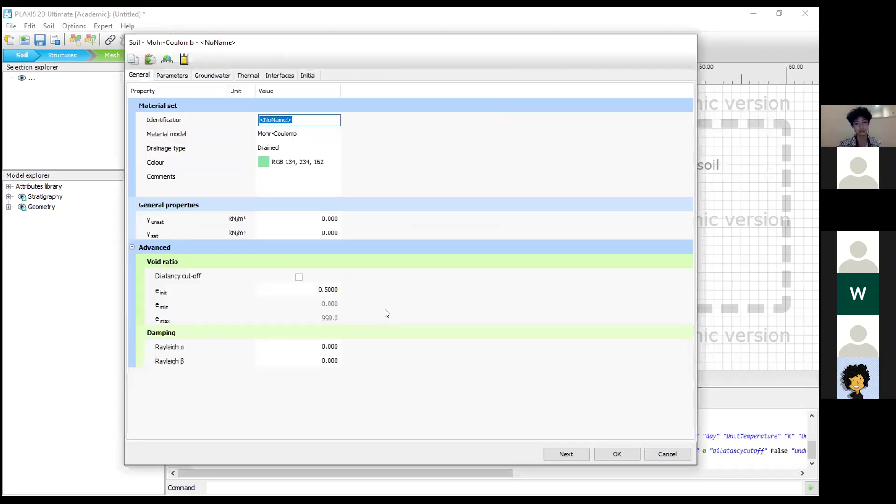
pyautogui.click(652, 451)
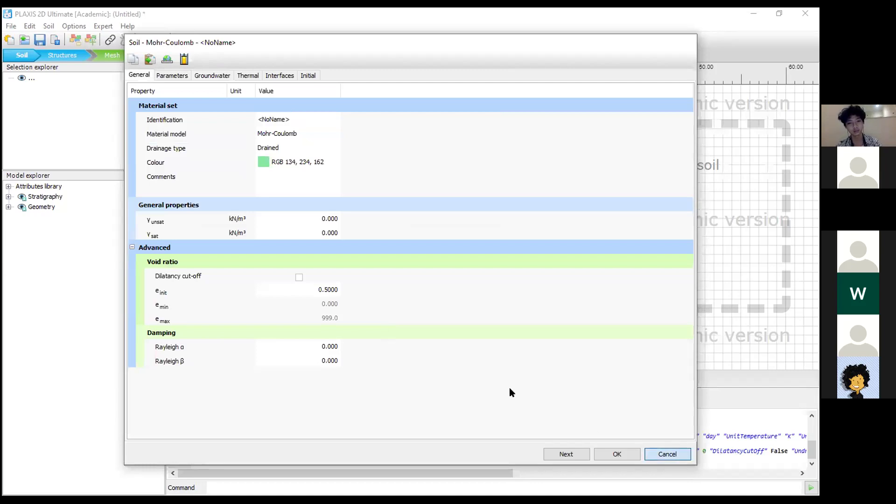
pyautogui.press('Escape')
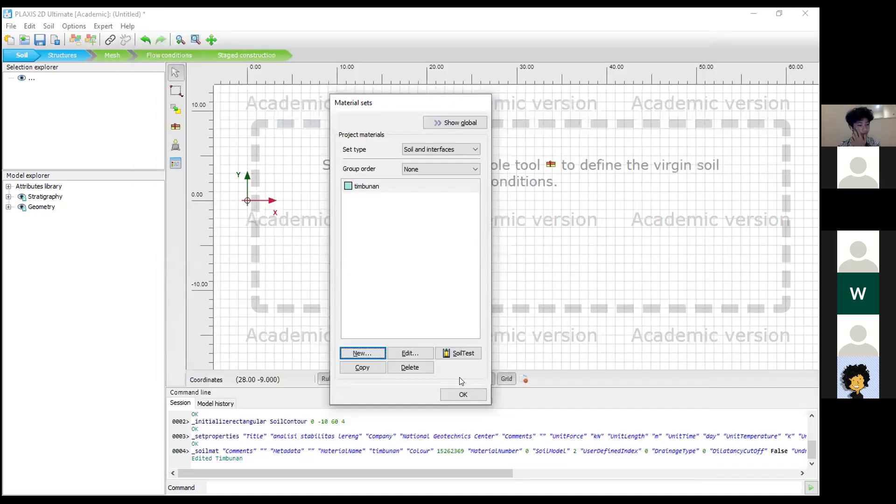
# Create a new Mohr-Coulomb soil material identified as medium clay with the Undrained (A) drainage type
pyautogui.click(370, 351)
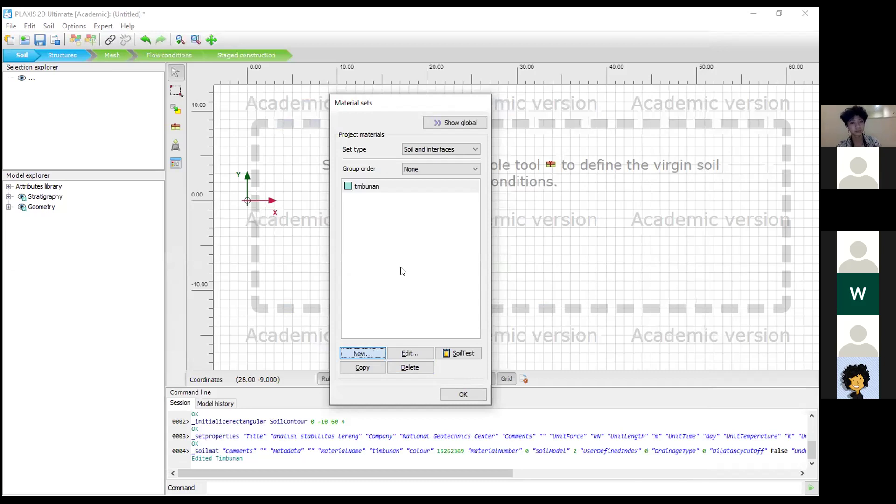
pyautogui.write('medium cla')
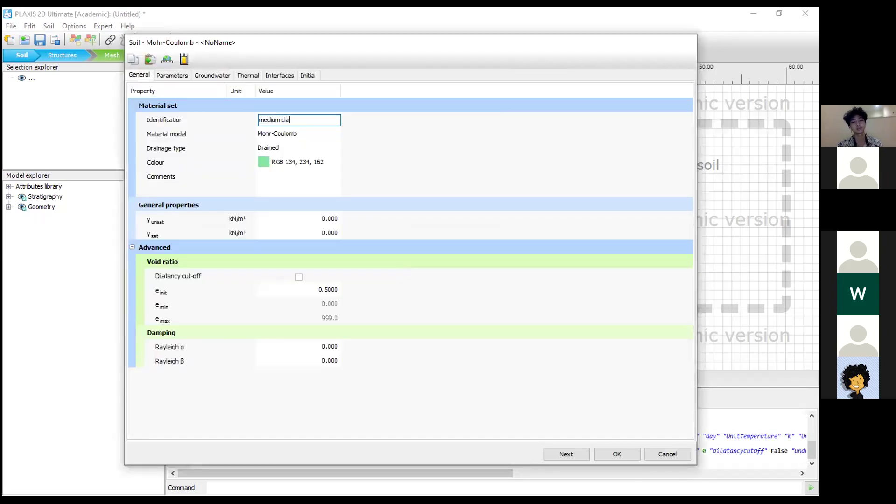
pyautogui.write('y')
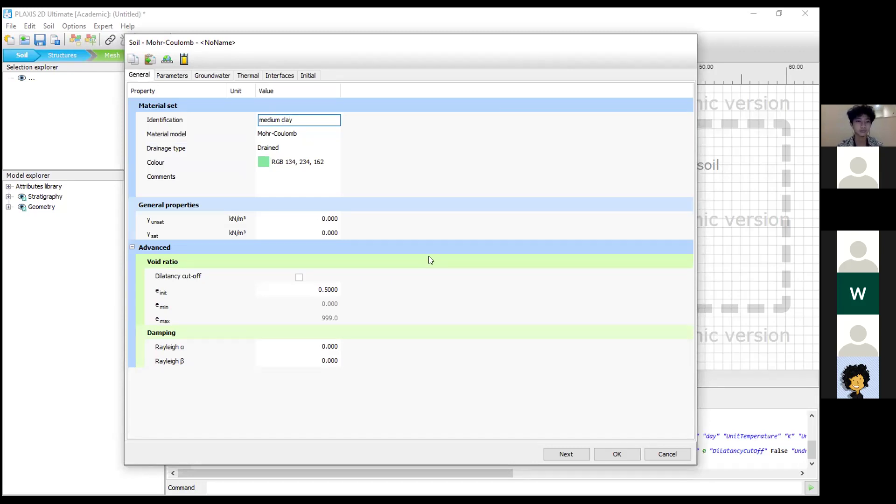
pyautogui.click(333, 216)
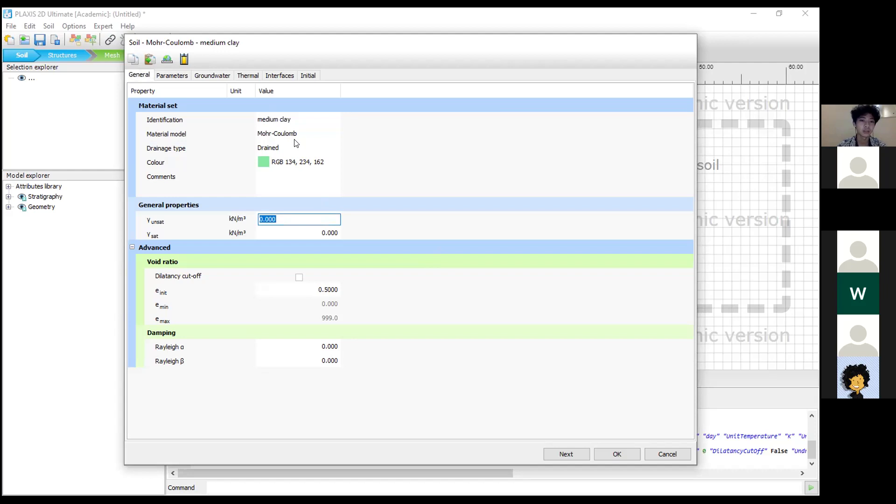
pyautogui.click(280, 149)
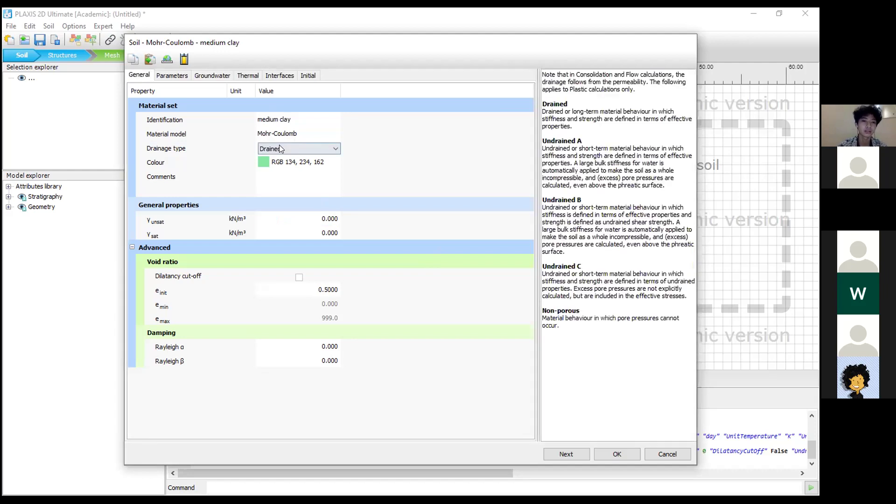
pyautogui.click(280, 148)
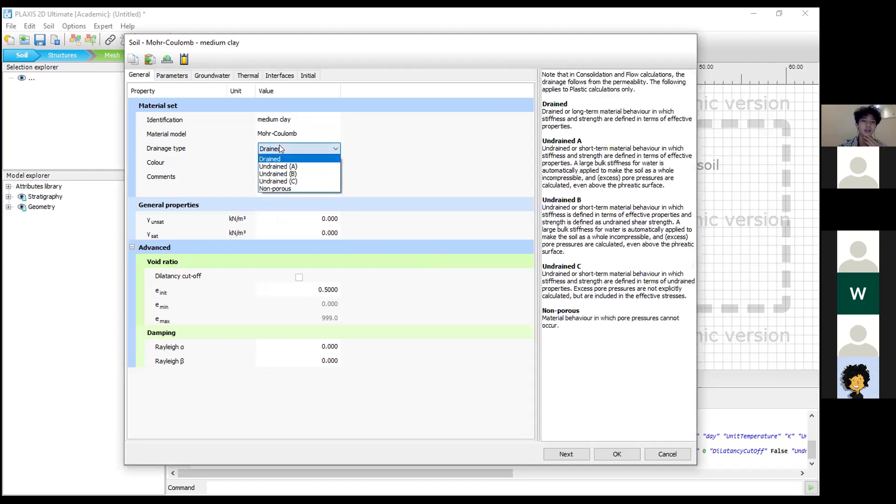
pyautogui.click(299, 166)
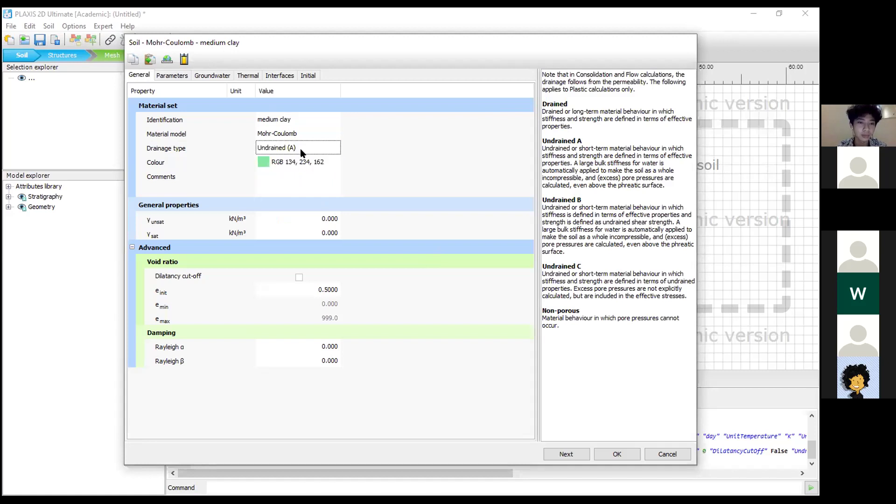
# Set the medium clay's unsaturated unit weight to 15 kN/m³ and its saturated unit weight to 18 kN/m³
pyautogui.click(329, 217)
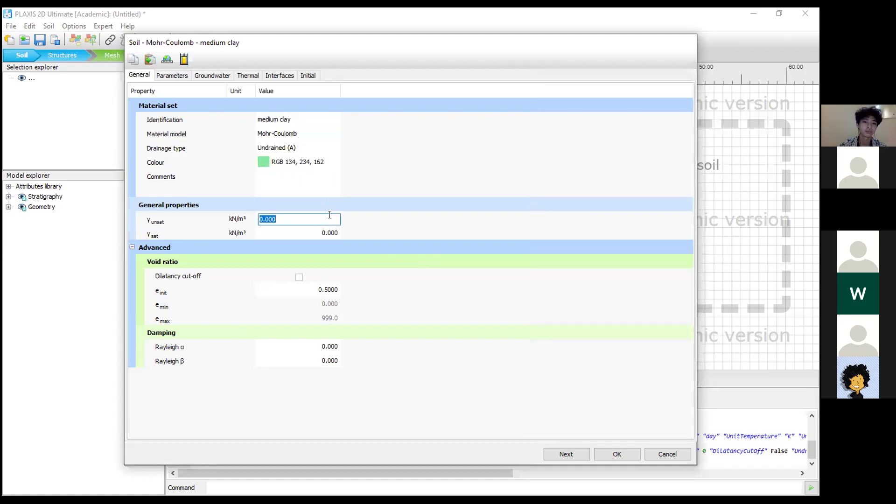
pyautogui.write('15')
pyautogui.press('Tab')
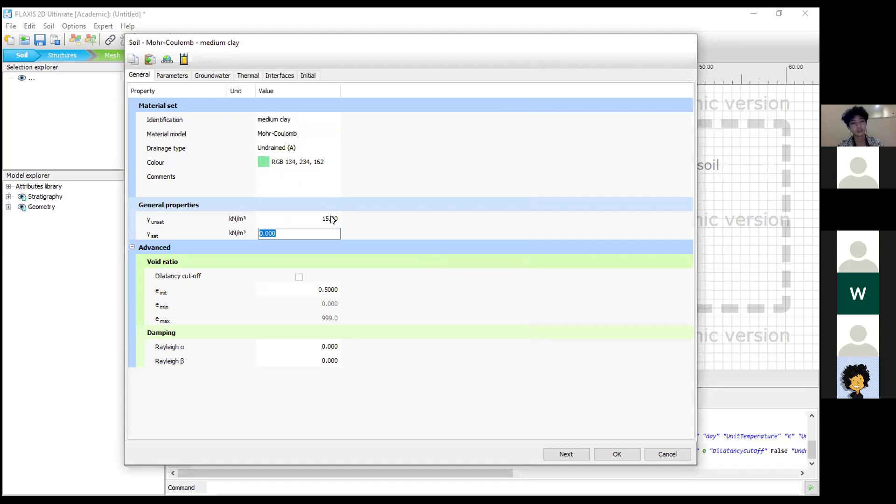
pyautogui.write('18')
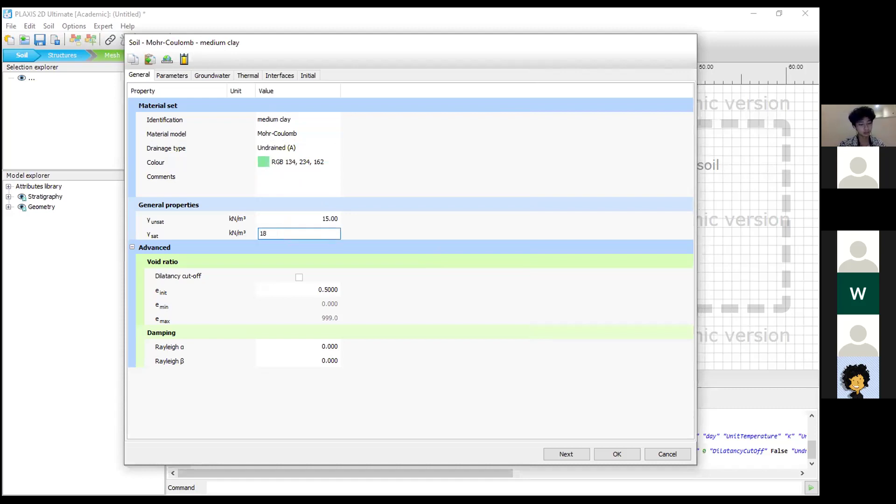
pyautogui.press('Tab')
pyautogui.click(362, 237)
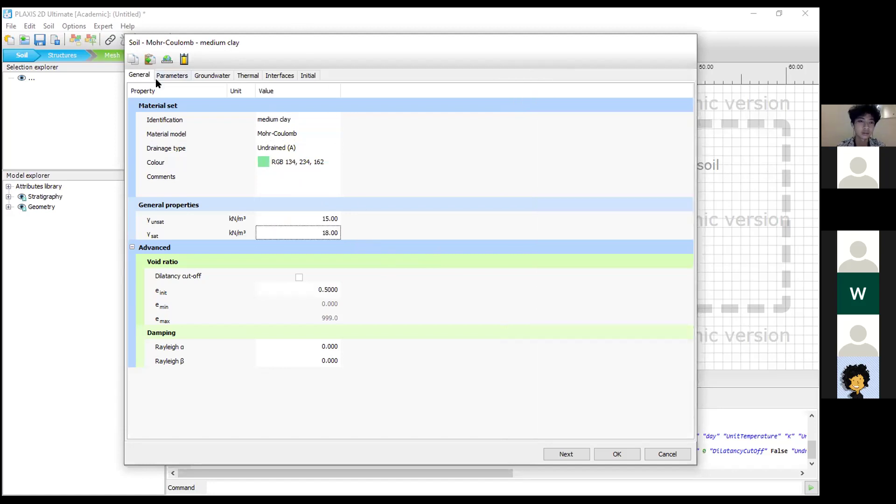
# Set the medium clay's stiffness E' to 15000 kN/m² and its Poisson's ratio to 0.3
pyautogui.click(177, 77)
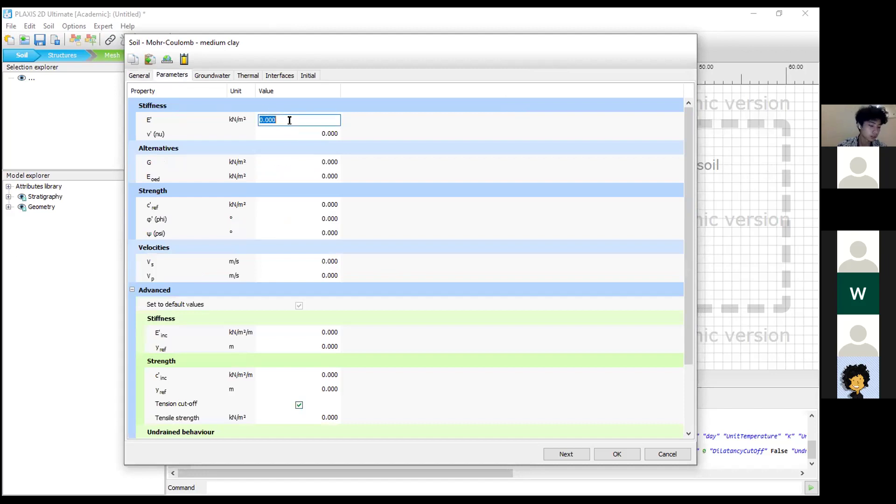
pyautogui.write('15')
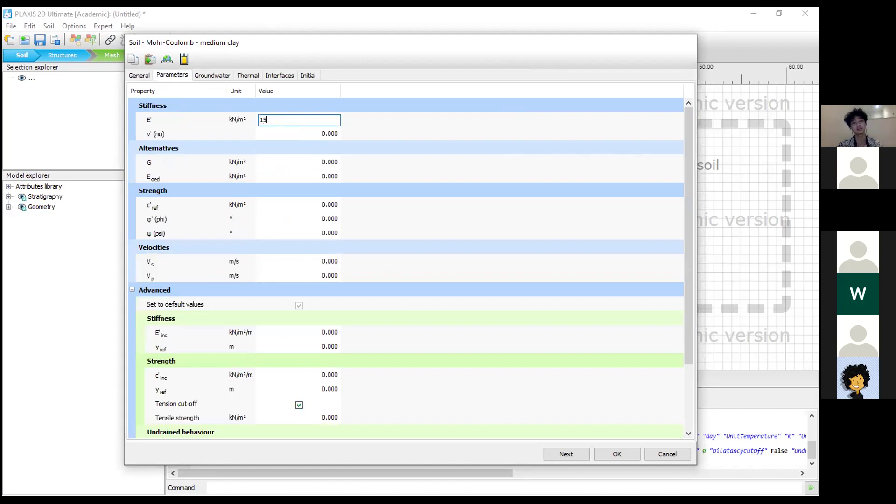
pyautogui.write('000')
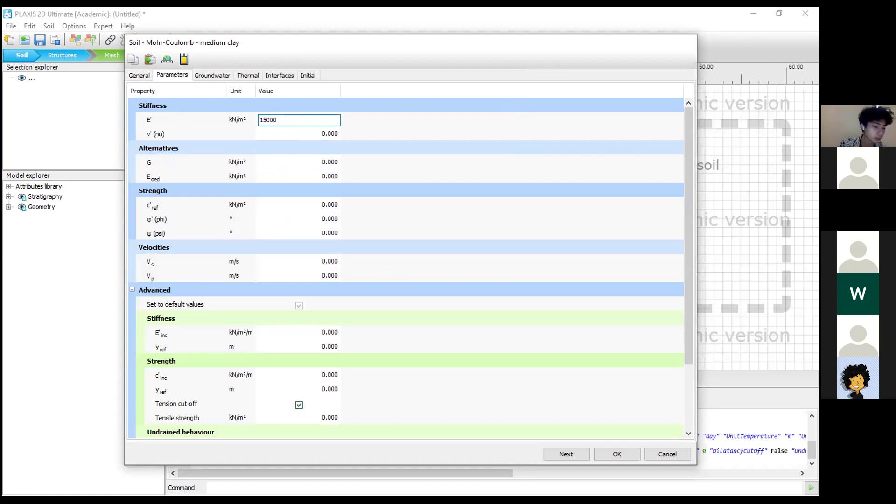
pyautogui.press('Tab')
pyautogui.write('0.')
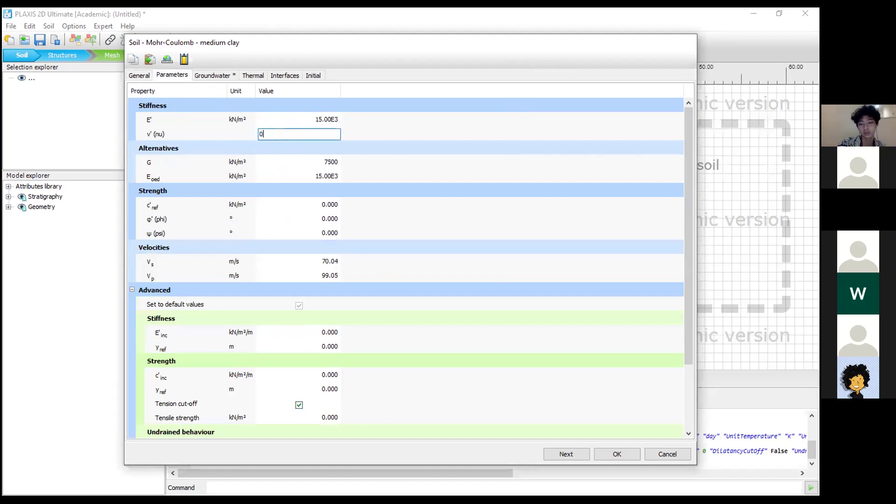
pyautogui.write('3')
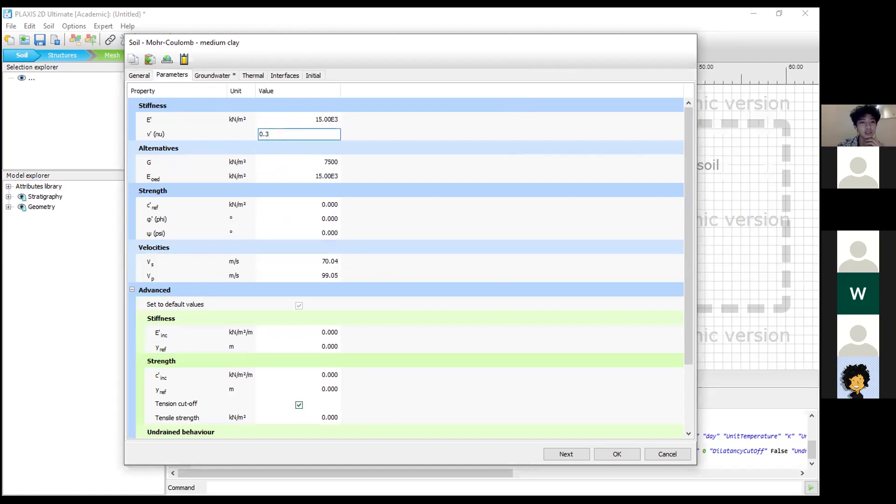
pyautogui.press('Tab')
# Set the medium clay's cohesion c'ref to 10 kN/m² and its friction angle to 25°
pyautogui.click(324, 204)
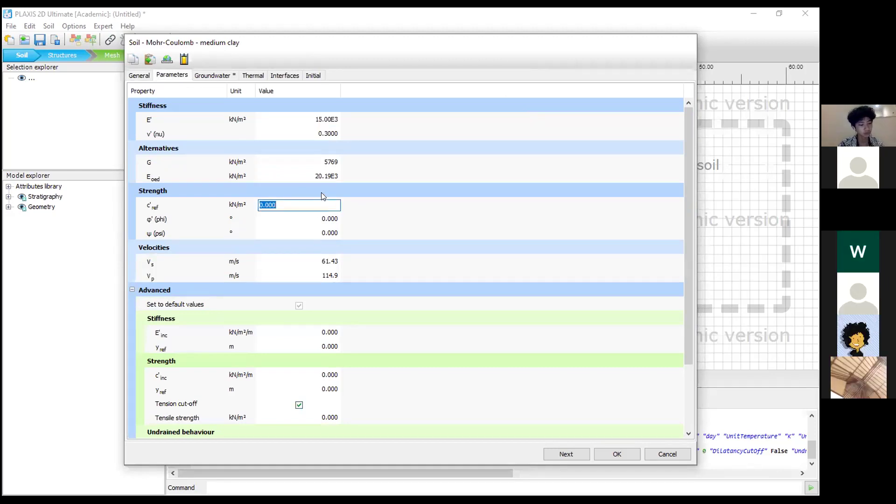
pyautogui.write('10')
pyautogui.press('Tab')
pyautogui.write('25')
pyautogui.press('Tab')
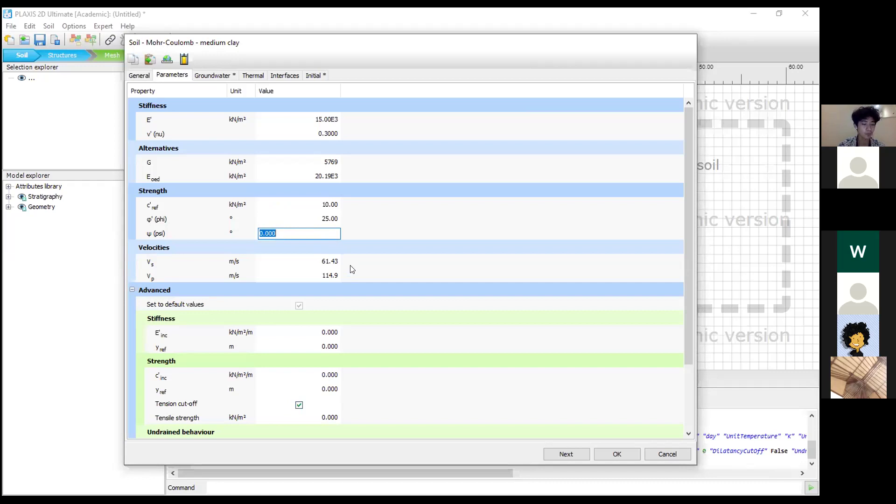
pyautogui.click(398, 184)
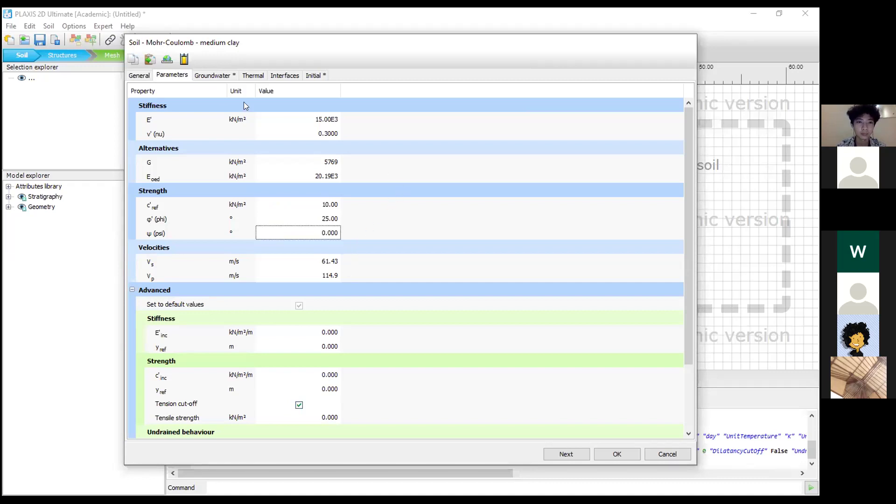
# Set the medium clay's groundwater data set to USDA with Clay as the soil type
pyautogui.click(213, 75)
pyautogui.click(184, 75)
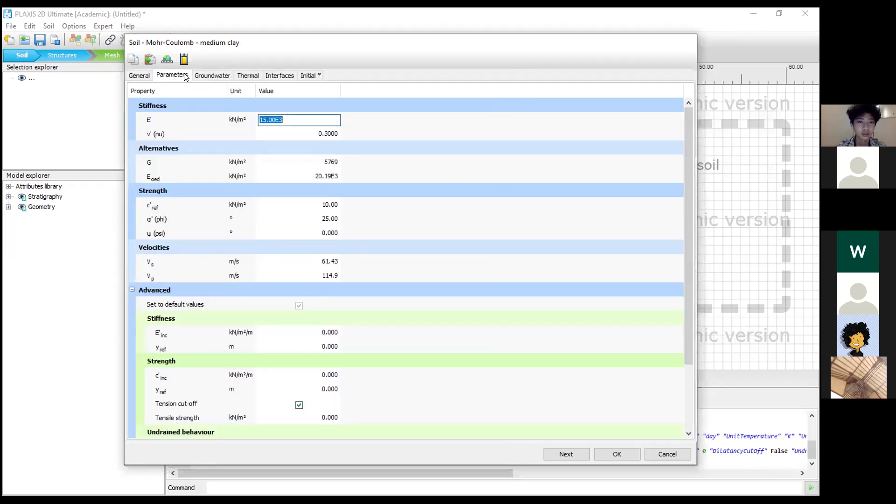
pyautogui.click(211, 78)
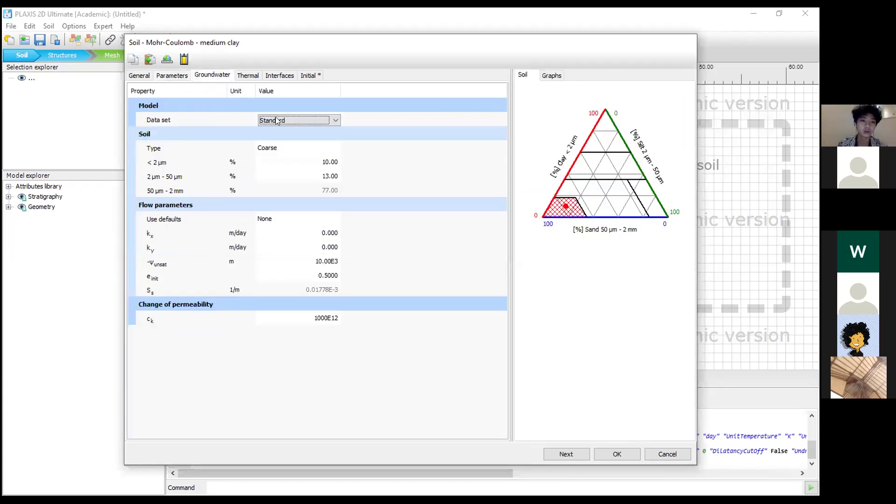
pyautogui.click(292, 120)
pyautogui.click(297, 143)
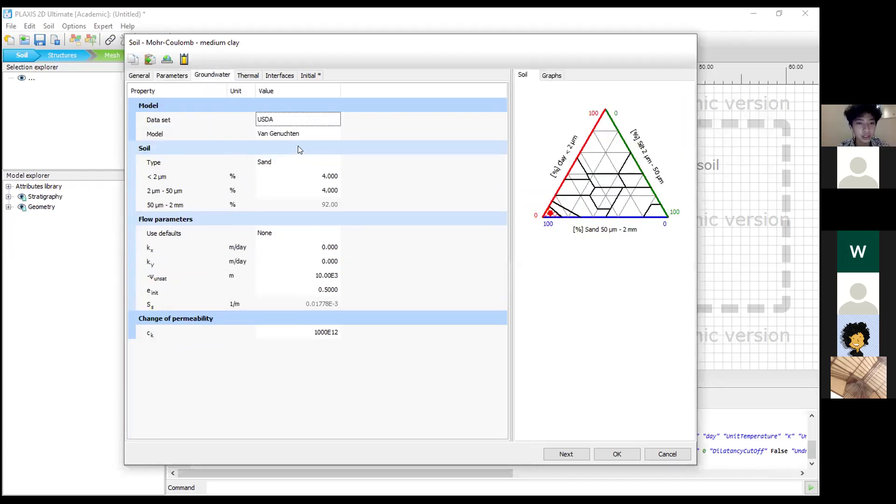
pyautogui.click(287, 162)
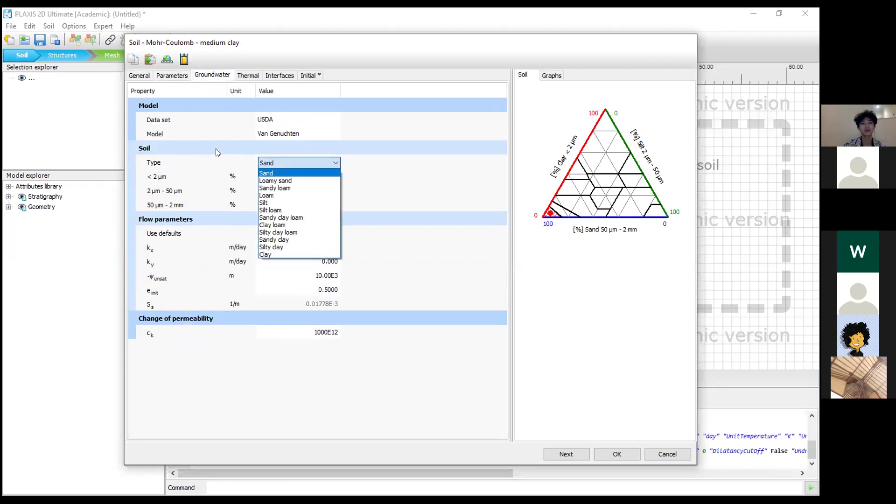
pyautogui.click(294, 254)
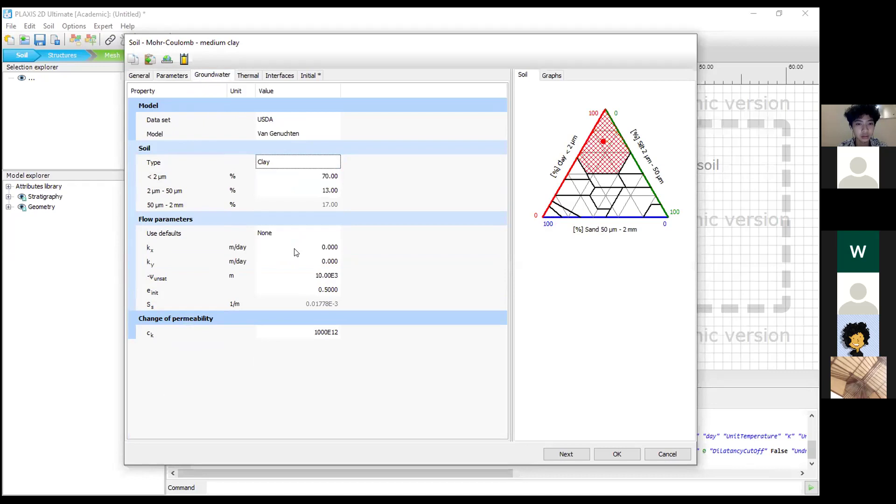
# Take the medium clay's default flow parameters from the data set and accept the material
pyautogui.click(279, 232)
pyautogui.click(278, 232)
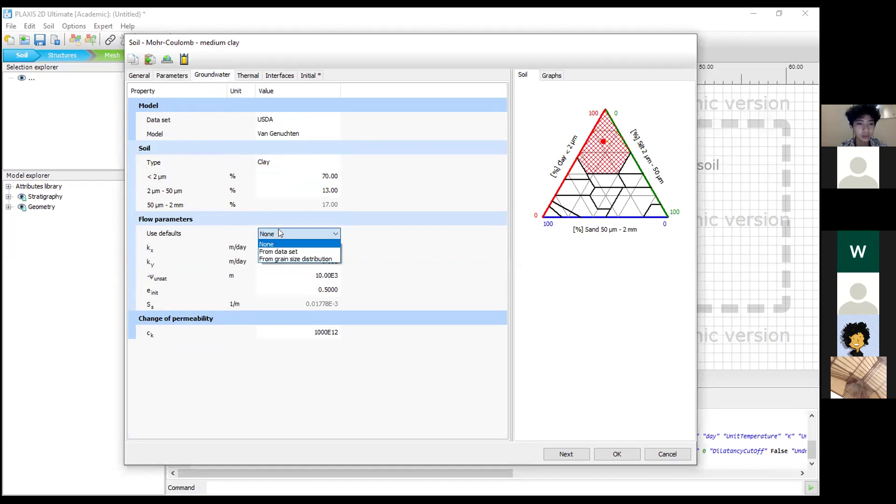
pyautogui.click(302, 252)
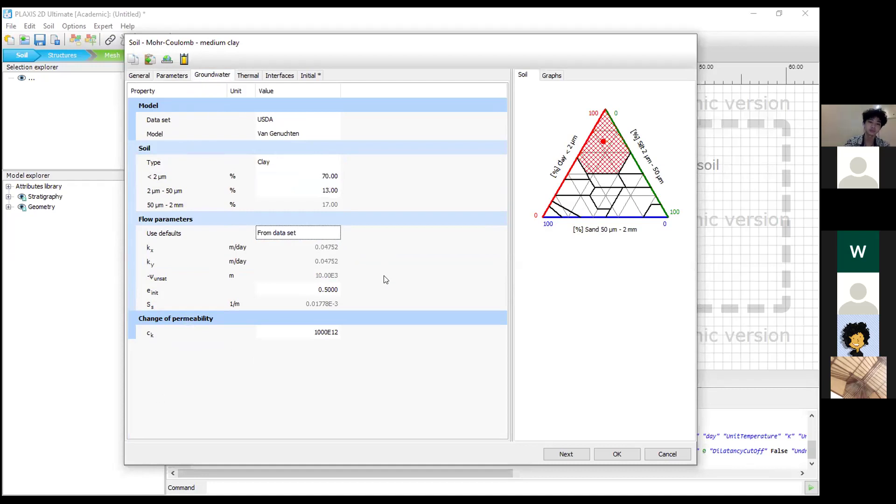
pyautogui.click(617, 455)
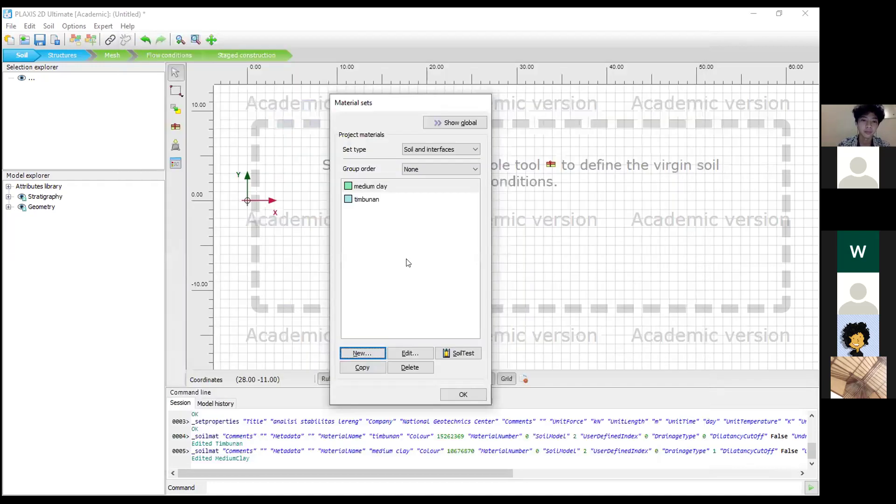
# Create a new Mohr-Coulomb soil material identified as stiff clay with the Undrained (A) drainage type
pyautogui.click(369, 351)
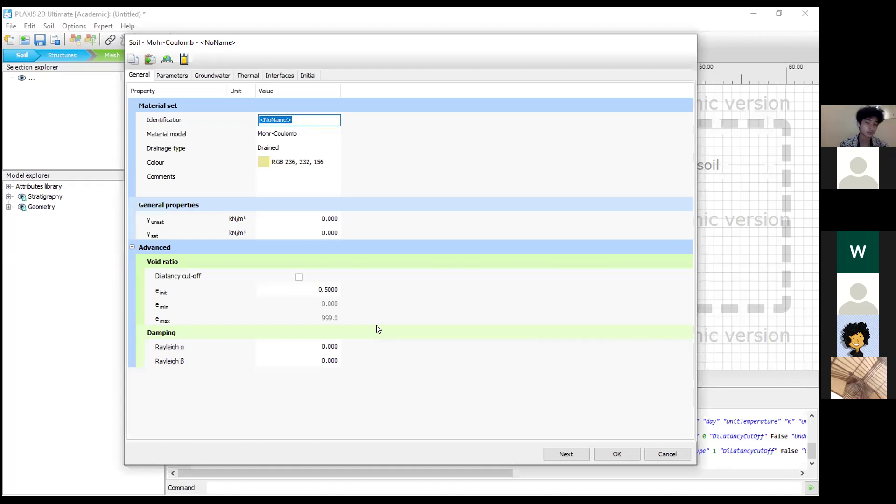
pyautogui.write('stiff ')
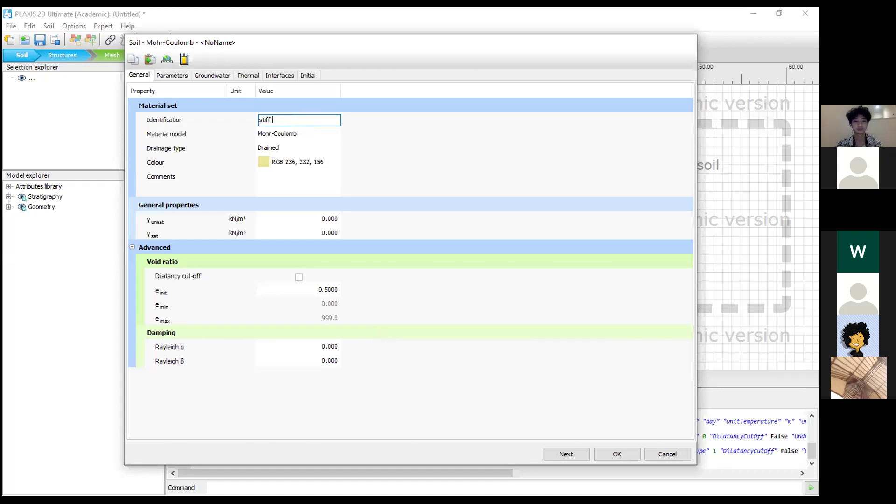
pyautogui.write('clay')
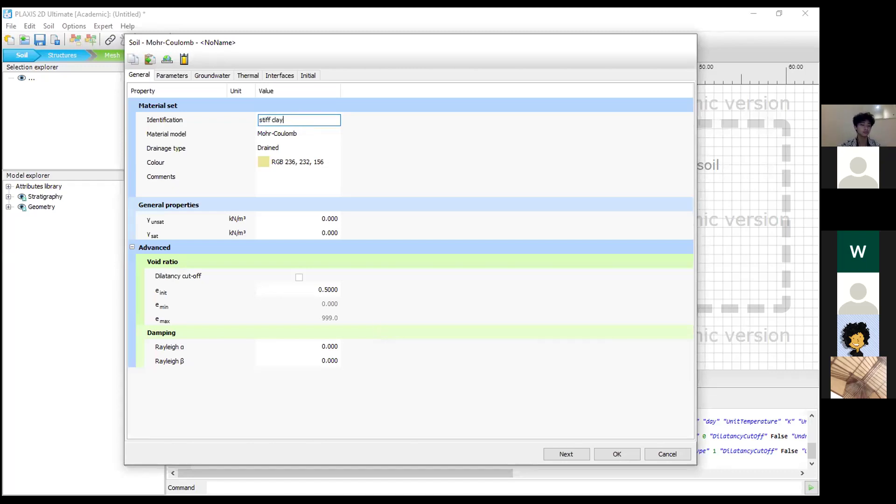
pyautogui.click(289, 150)
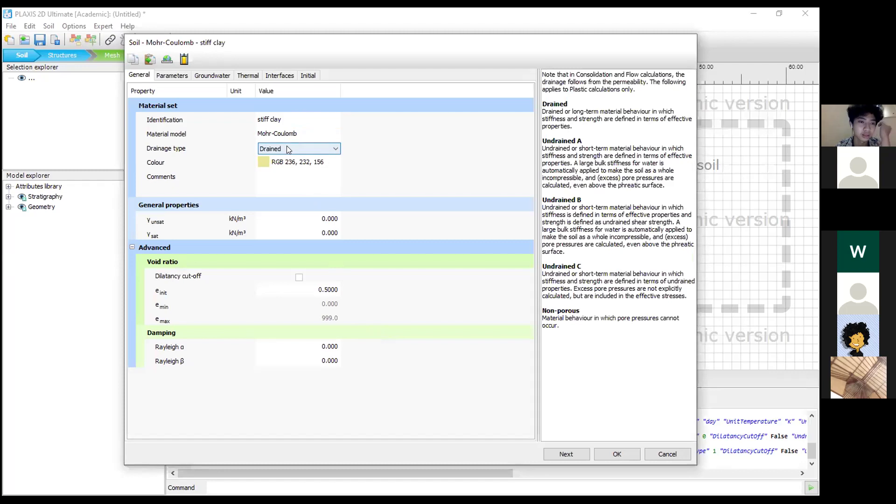
pyautogui.click(288, 149)
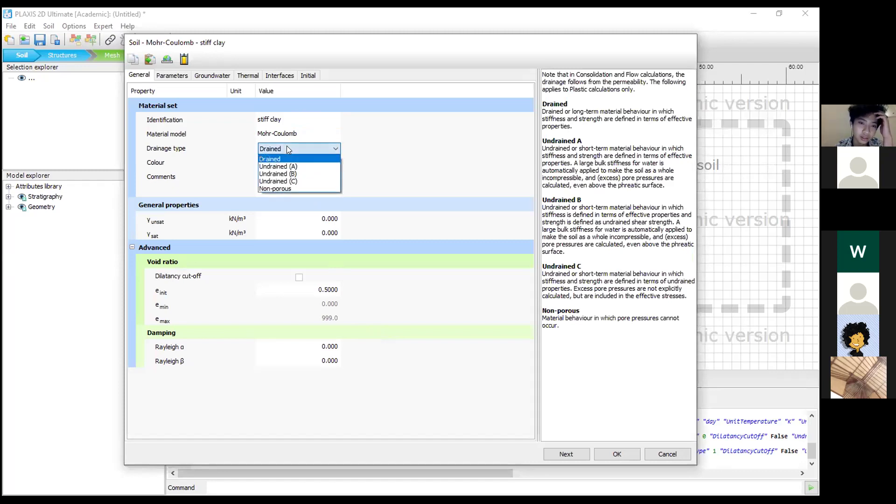
pyautogui.click(306, 168)
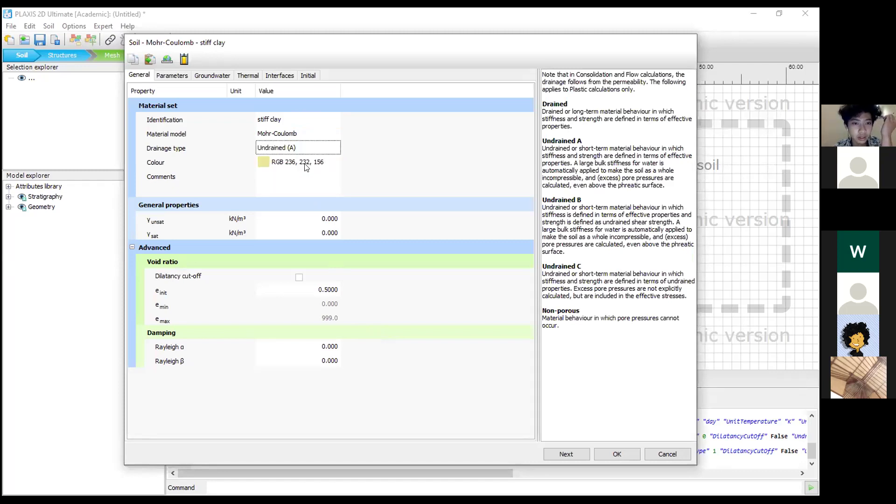
# Set the stiff clay's unsaturated unit weight to 16 kN/m³ and its saturated unit weight to 18 kN/m³
pyautogui.click(331, 217)
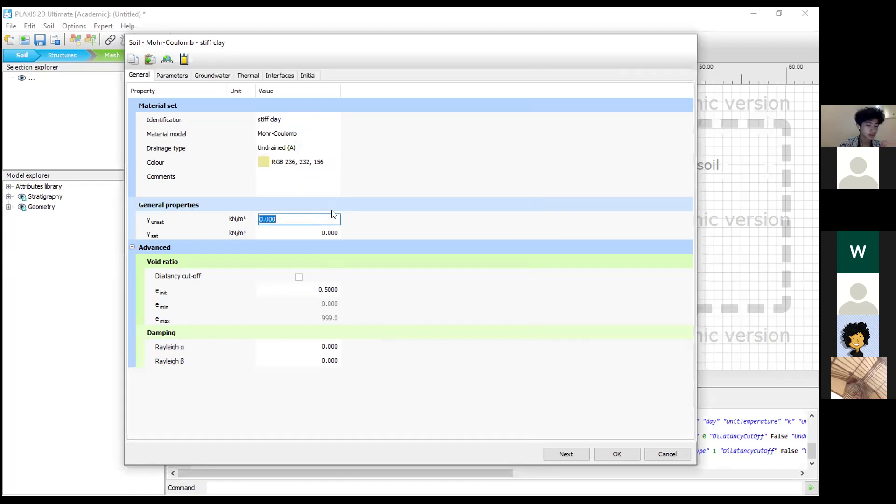
pyautogui.write('16')
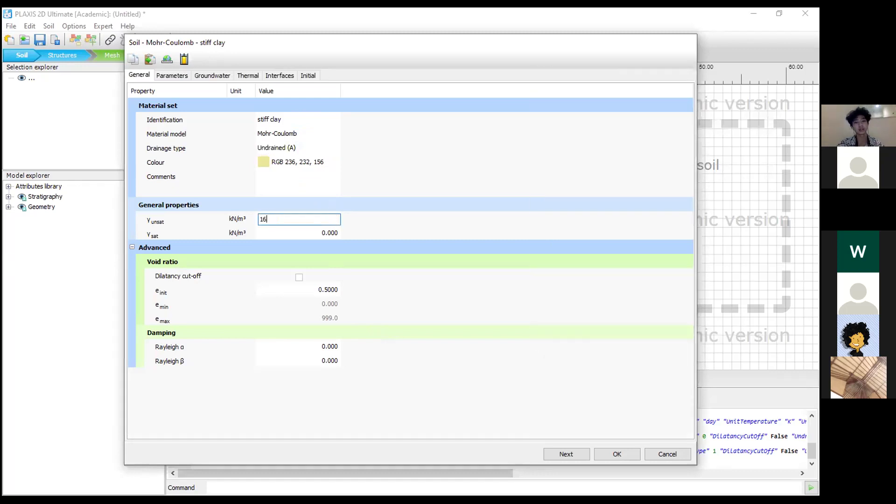
pyautogui.press('Tab')
pyautogui.write('18')
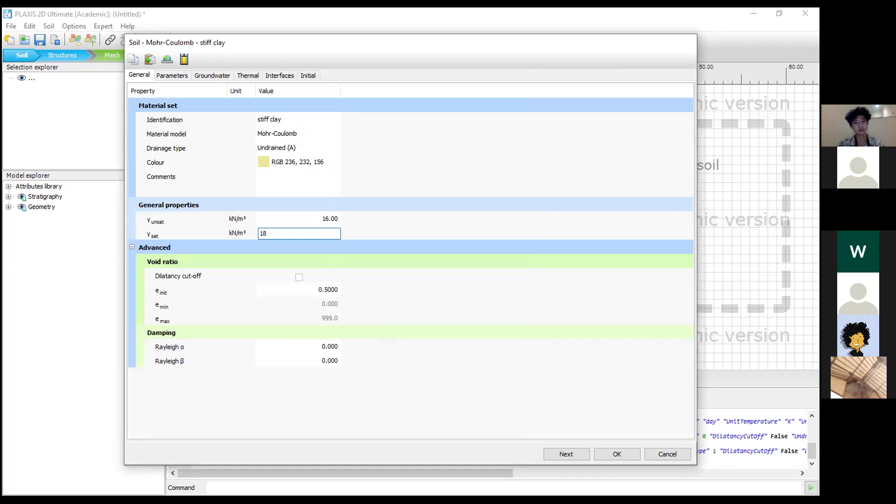
pyautogui.press('Tab')
pyautogui.press('Return')
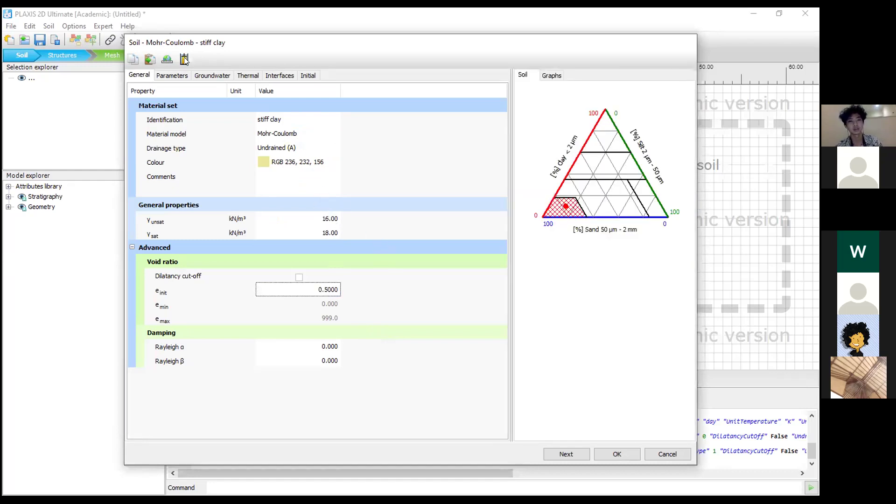
# Set the stiff clay's stiffness E' to 25000 kN/m² and its Poisson's ratio to 0.3
pyautogui.click(178, 75)
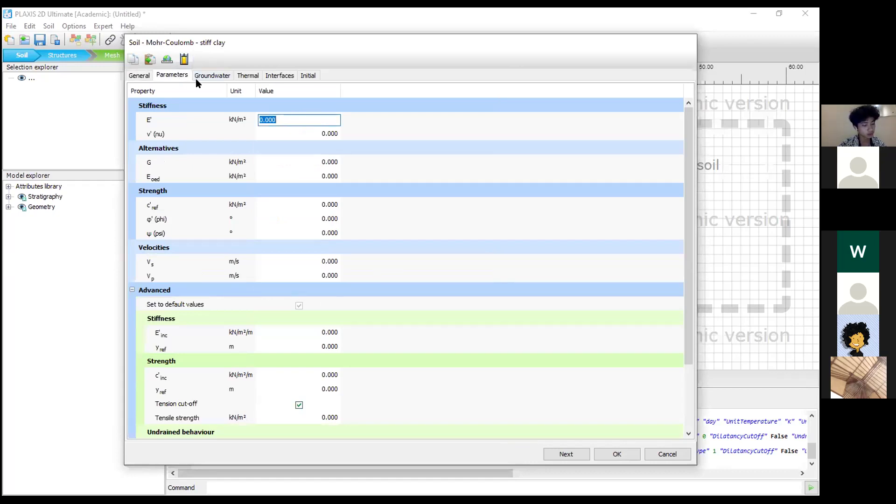
pyautogui.write('25000')
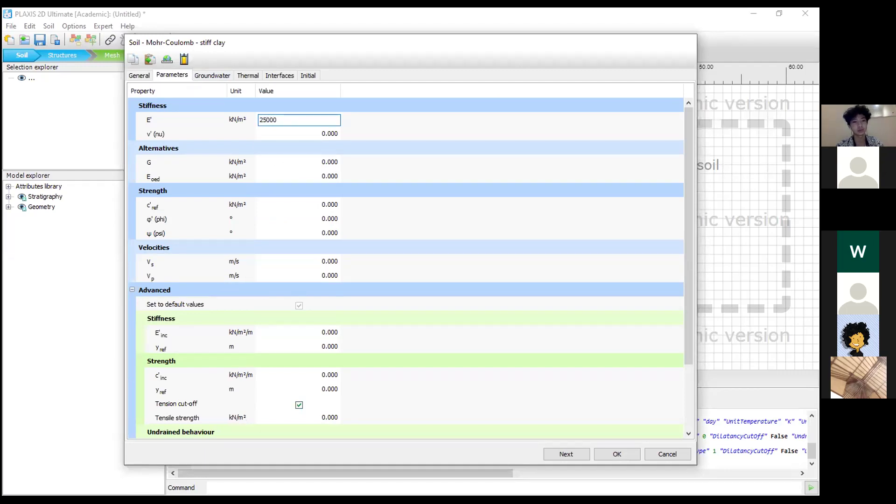
pyautogui.press('Tab')
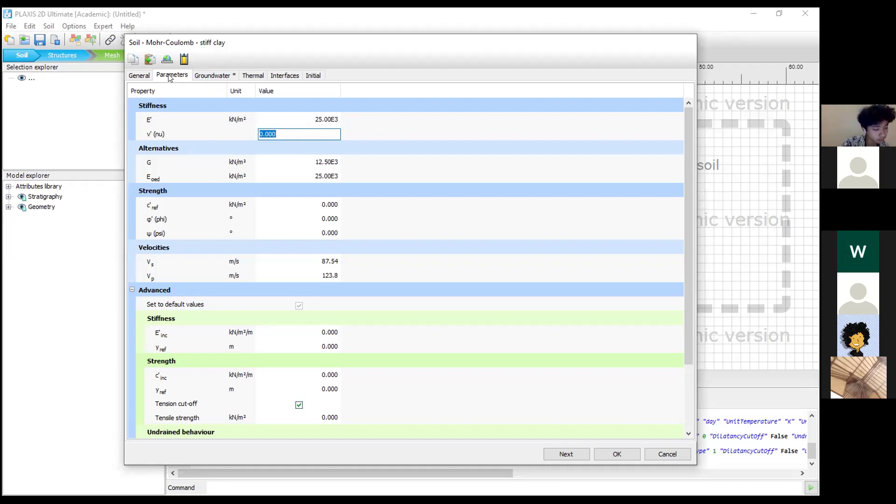
pyautogui.write('0.3')
pyautogui.press('Tab')
# Set the stiff clay's cohesion c'ref to 100 kN/m² and its friction angle to 25°
pyautogui.press('Tab')
pyautogui.press('Tab')
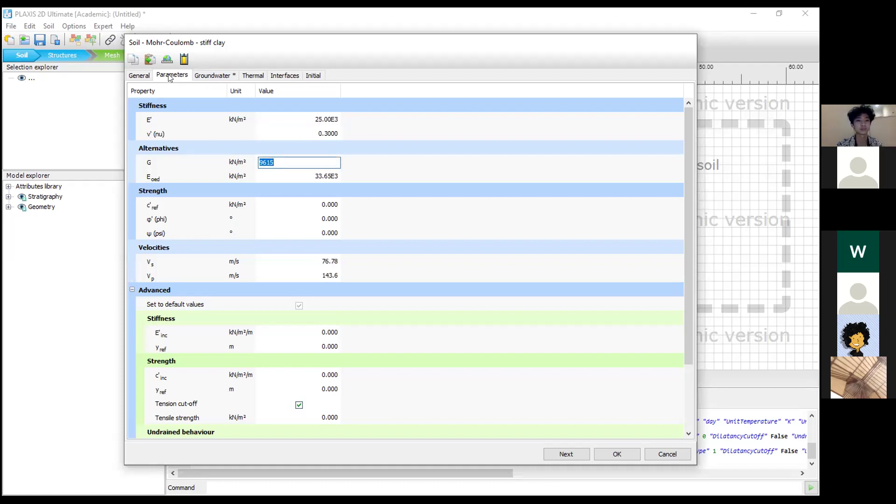
pyautogui.write('25')
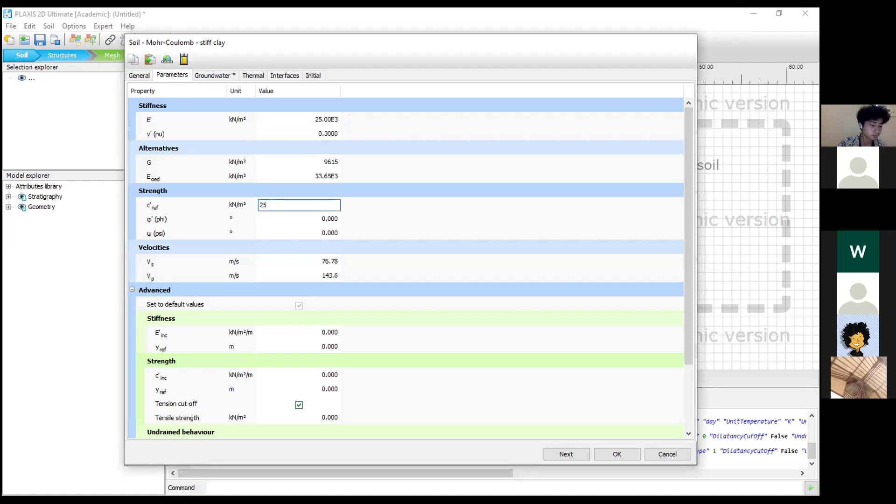
pyautogui.press('BackSpace')
pyautogui.press('BackSpace')
pyautogui.write('100')
pyautogui.press('Tab')
pyautogui.write('25')
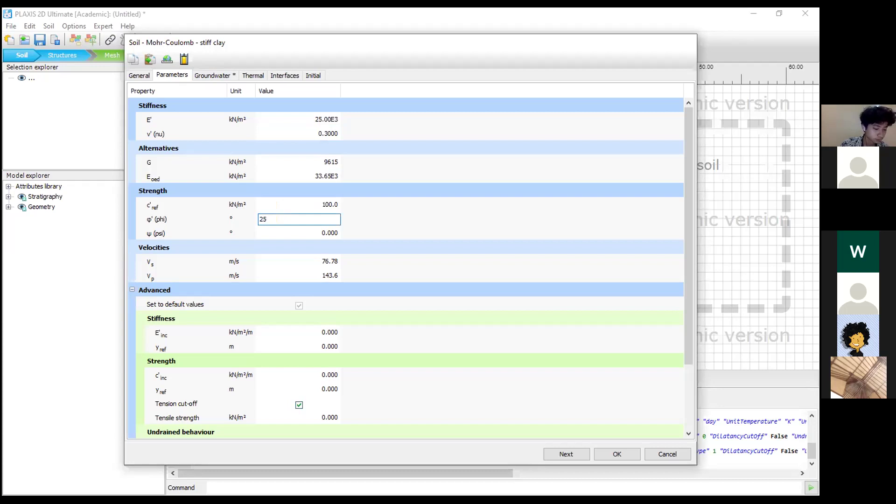
# Set the stiff clay's groundwater data set to USDA, soil type Clay and flow defaults From data set, and save the material
pyautogui.click(216, 74)
pyautogui.click(287, 119)
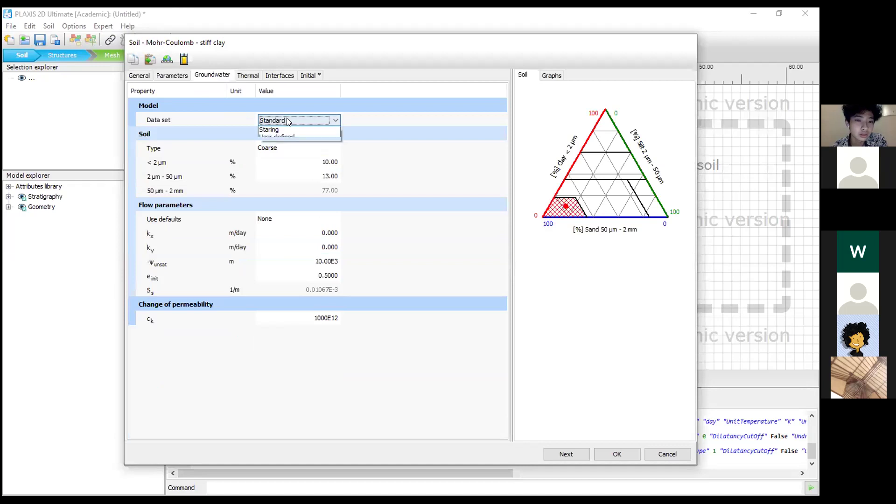
pyautogui.click(287, 141)
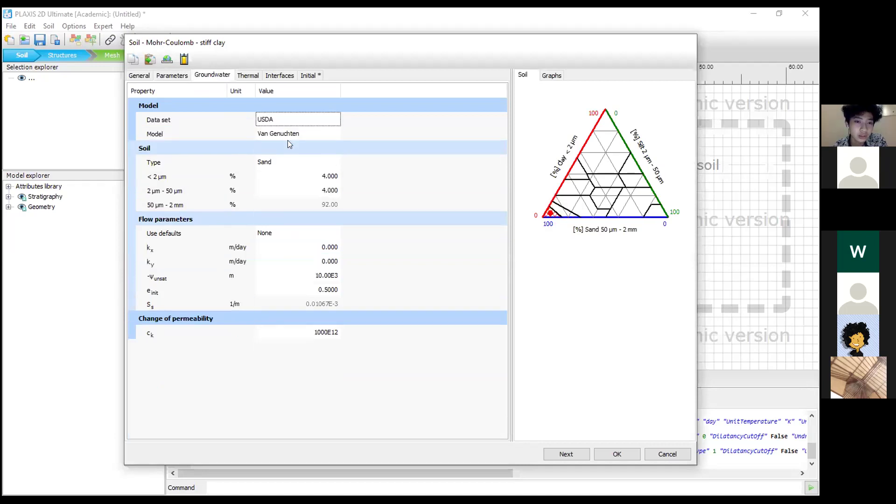
pyautogui.click(288, 164)
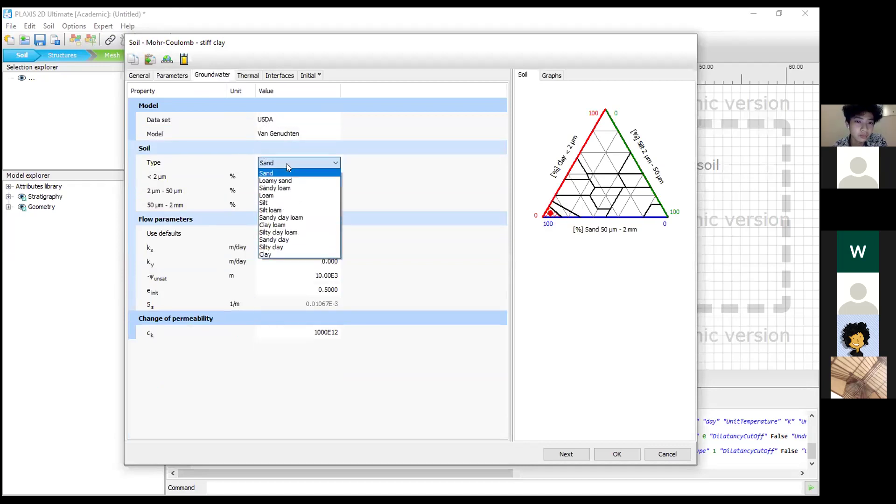
pyautogui.click(286, 254)
pyautogui.click(287, 232)
pyautogui.click(290, 251)
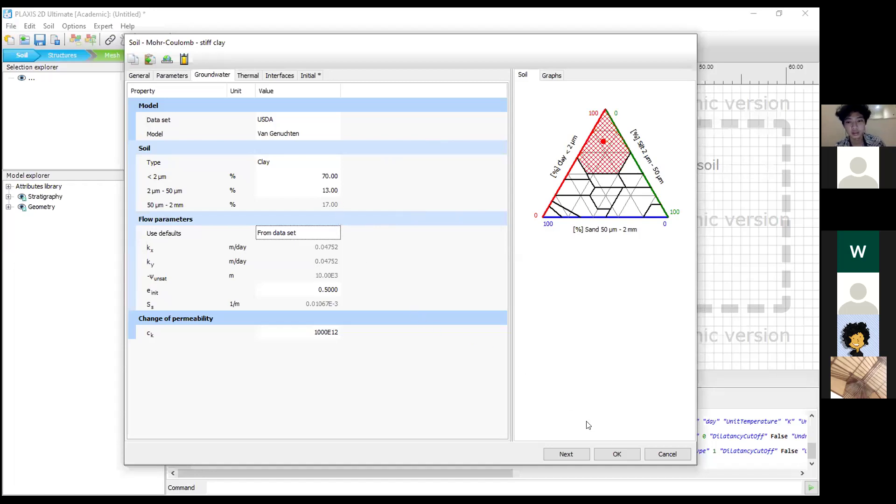
pyautogui.click(620, 456)
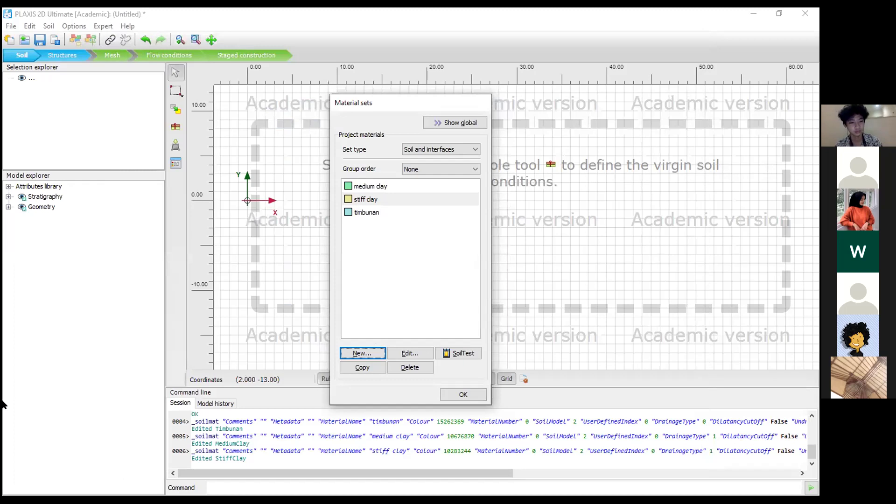
# Create a new soil material identified as dense sand
pyautogui.click(363, 354)
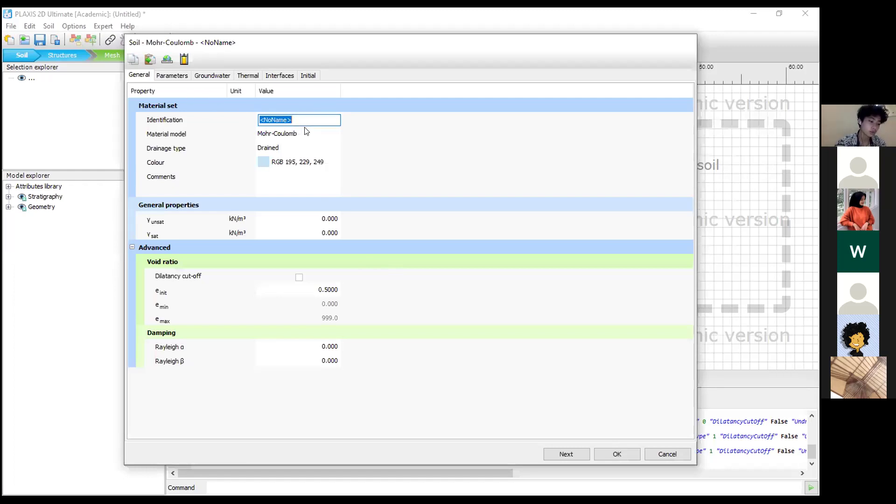
pyautogui.write('dense ')
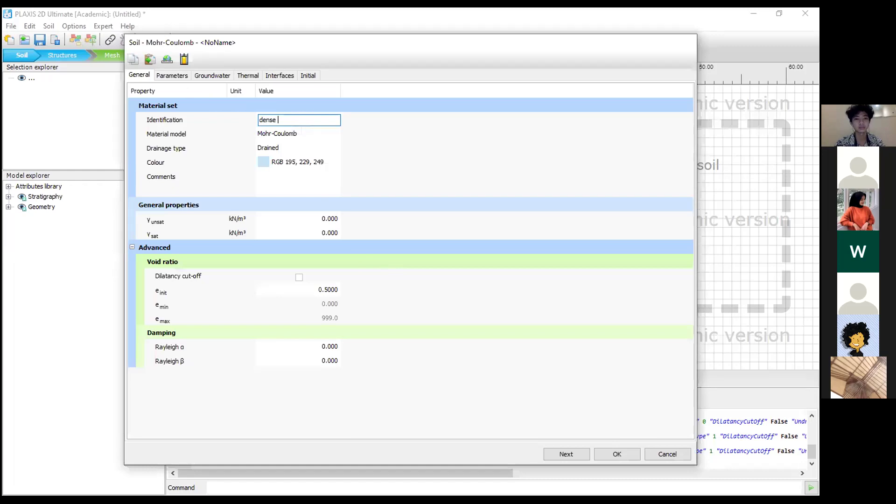
pyautogui.write('sand')
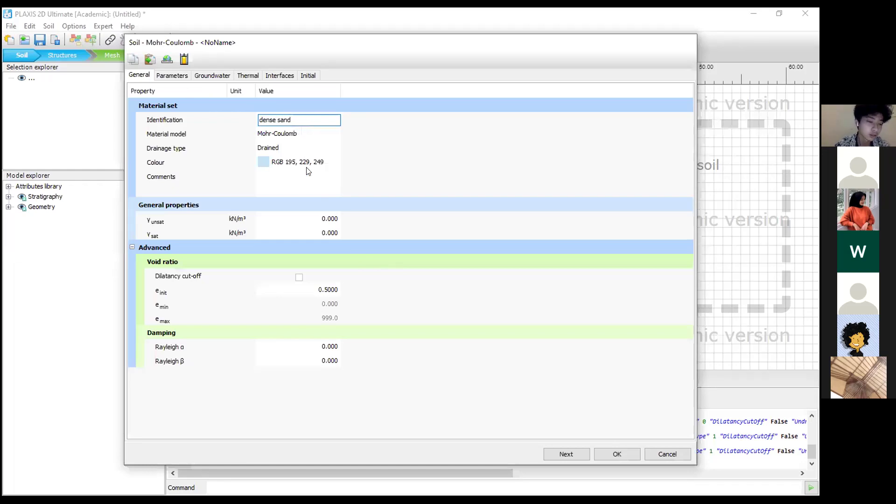
# Set the dense sand's unsaturated unit weight to 17 kN/m³ and its saturated unit weight to 19 kN/m³
pyautogui.click(319, 215)
pyautogui.write('17')
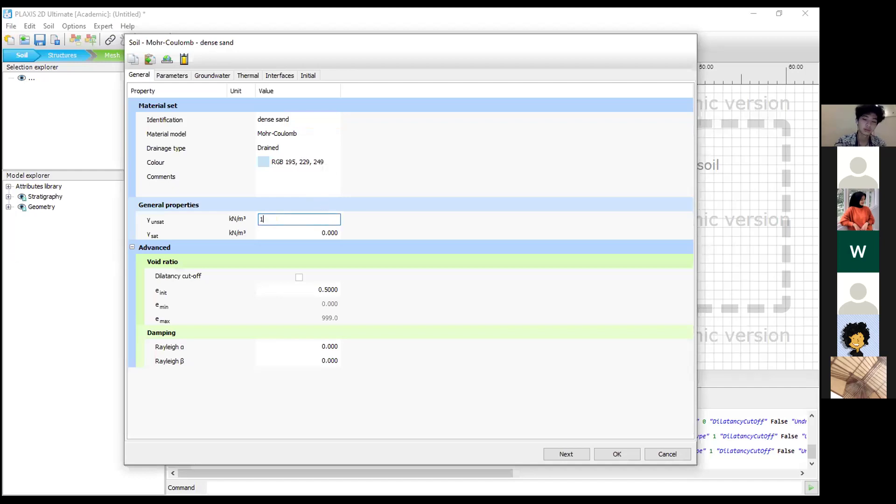
pyautogui.press('Tab')
pyautogui.write('19')
pyautogui.press('Tab')
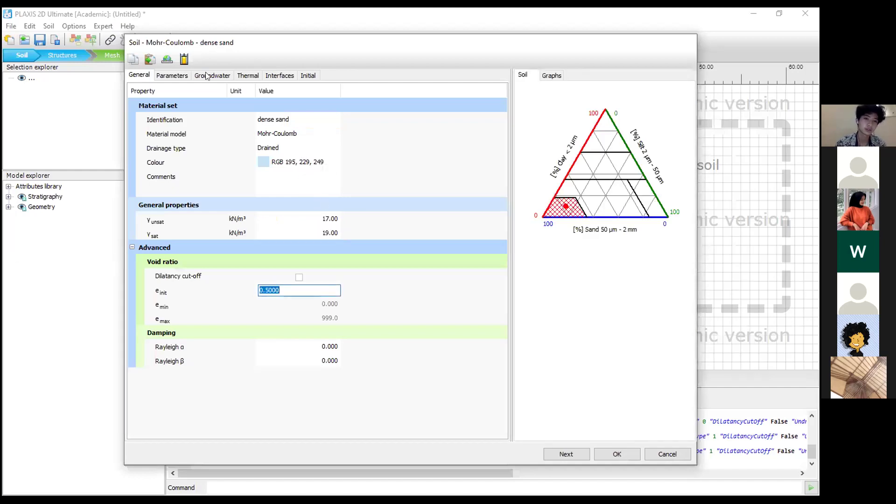
# Set the dense sand's stiffness E' to 35000 kN/m² and its Poisson's ratio to 0.3
pyautogui.click(172, 75)
pyautogui.write('35000')
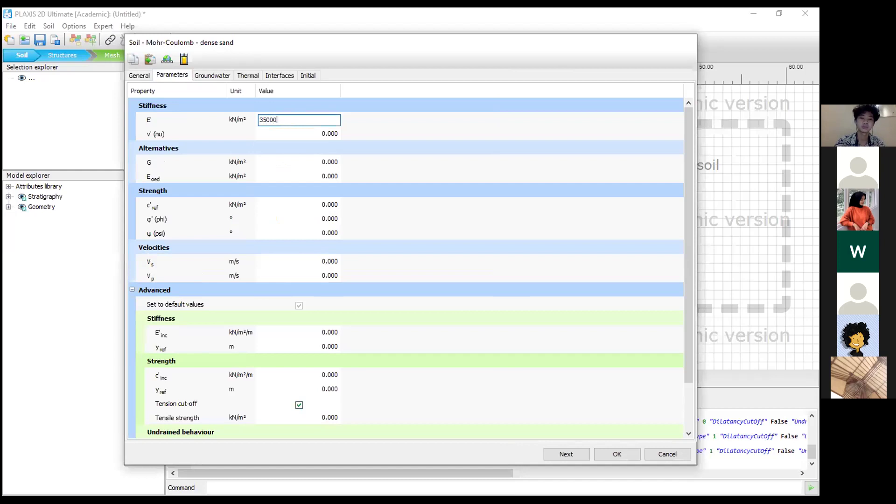
pyautogui.press('Tab')
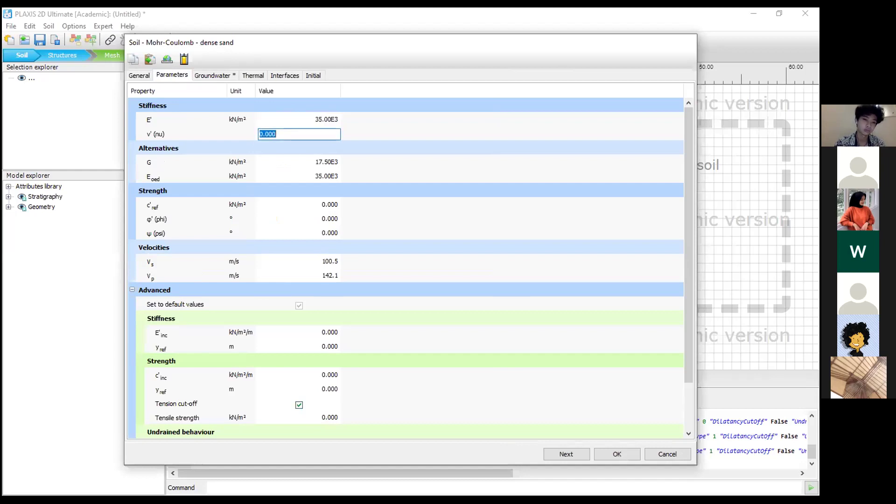
pyautogui.write('0.3')
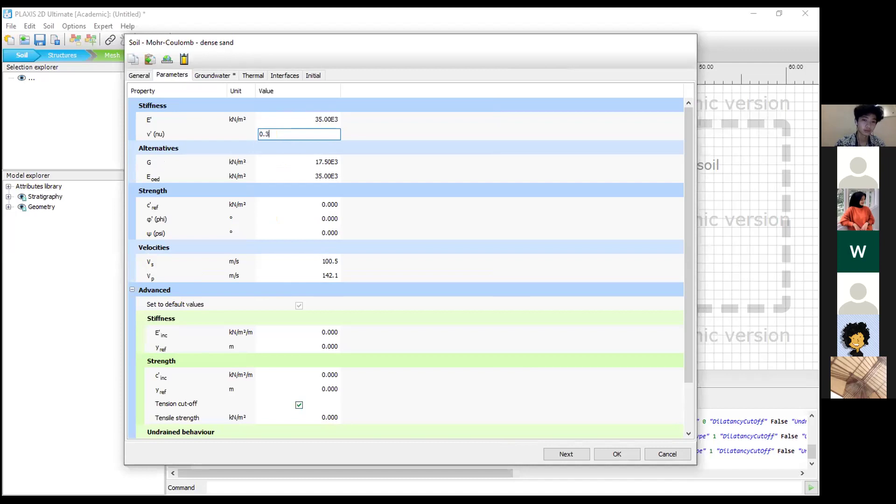
pyautogui.press('Tab')
# Set the dense sand's cohesion c'ref to 1 kN/m², its friction angle to 33° and its dilatancy angle to 3°
pyautogui.press('Tab')
pyautogui.press('Tab')
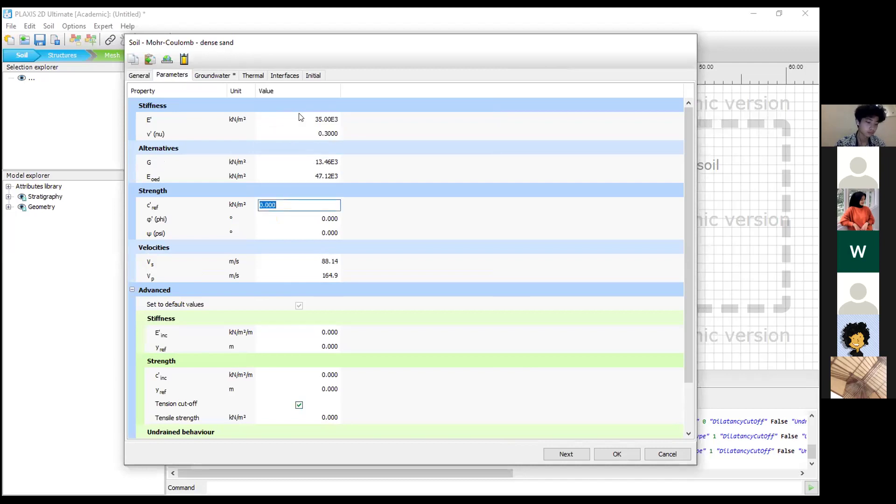
pyautogui.write('1')
pyautogui.press('Tab')
pyautogui.write('33')
pyautogui.press('Tab')
pyautogui.write('3')
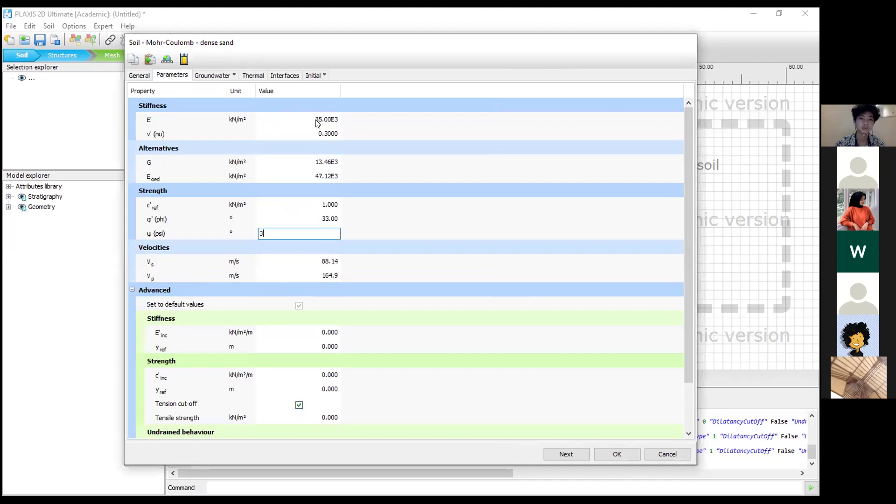
pyautogui.press('Return')
# Set the dense sand's groundwater to the USDA data set, type Sand, flow defaults From grain size distribution, and save the material
pyautogui.click(219, 77)
pyautogui.click(280, 120)
pyautogui.click(279, 146)
pyautogui.click(278, 163)
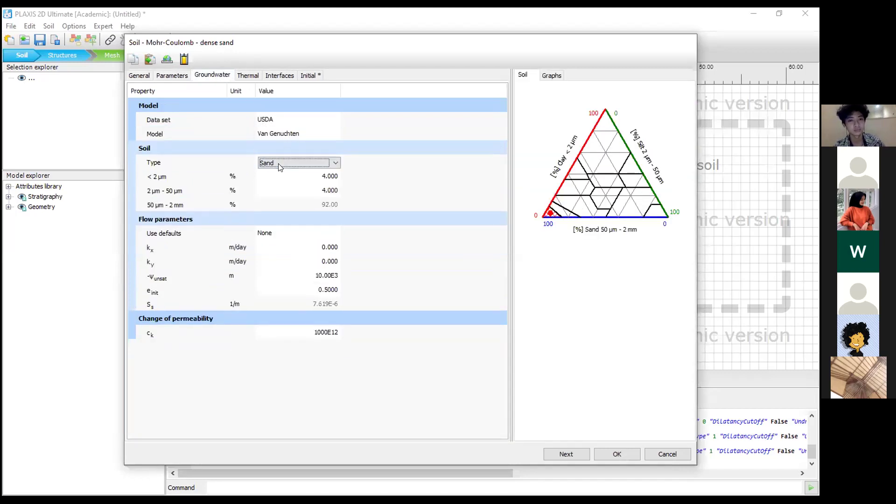
pyautogui.click(277, 229)
pyautogui.click(280, 233)
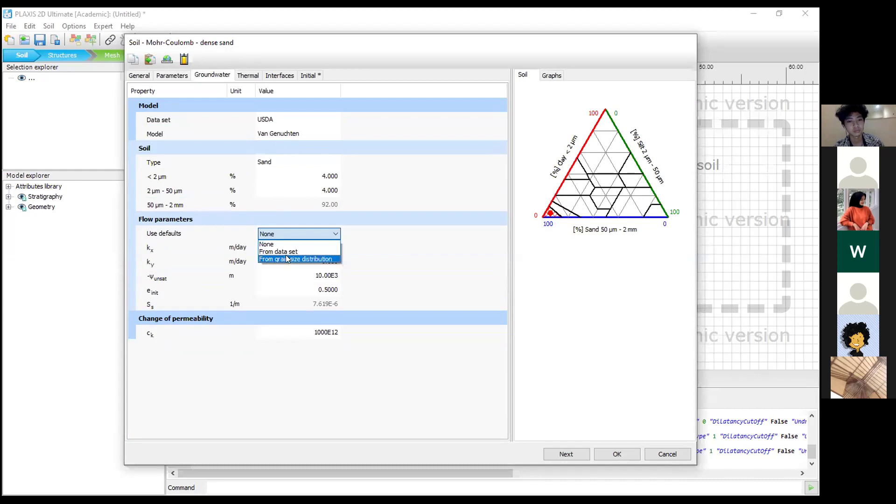
pyautogui.click(286, 255)
pyautogui.click(622, 444)
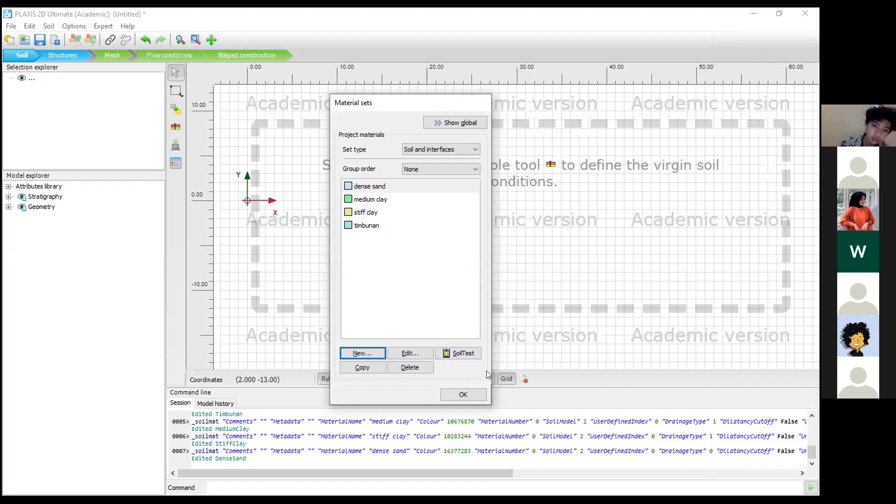
pyautogui.click(468, 397)
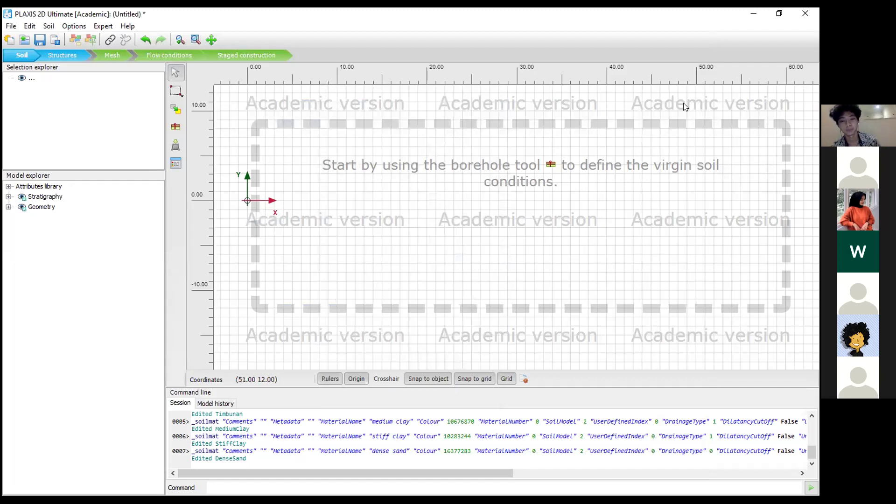
# Reopen the dense sand material and change its flow parameter defaults to From data set
pyautogui.click(175, 163)
pyautogui.click(394, 187)
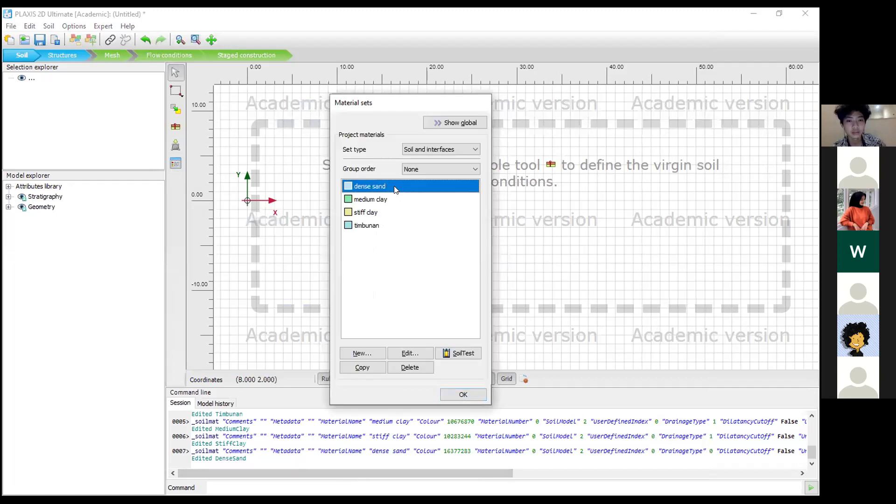
pyautogui.doubleClick(396, 189)
pyautogui.click(215, 75)
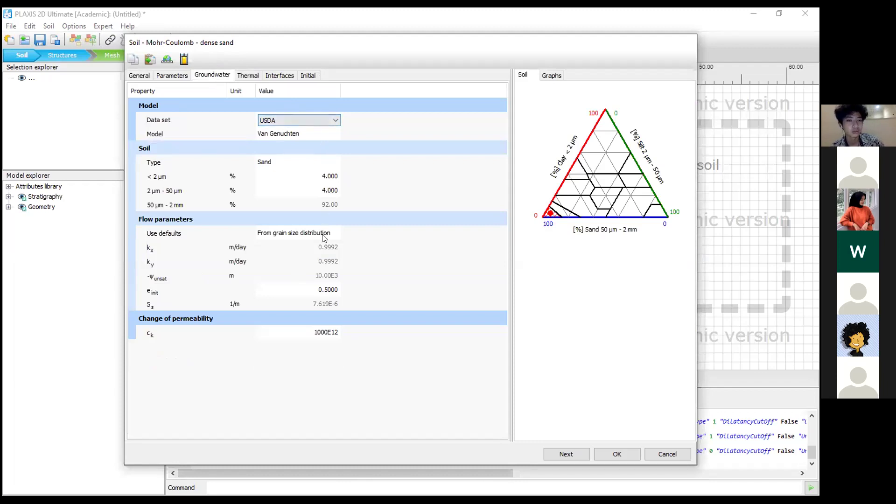
pyautogui.click(314, 232)
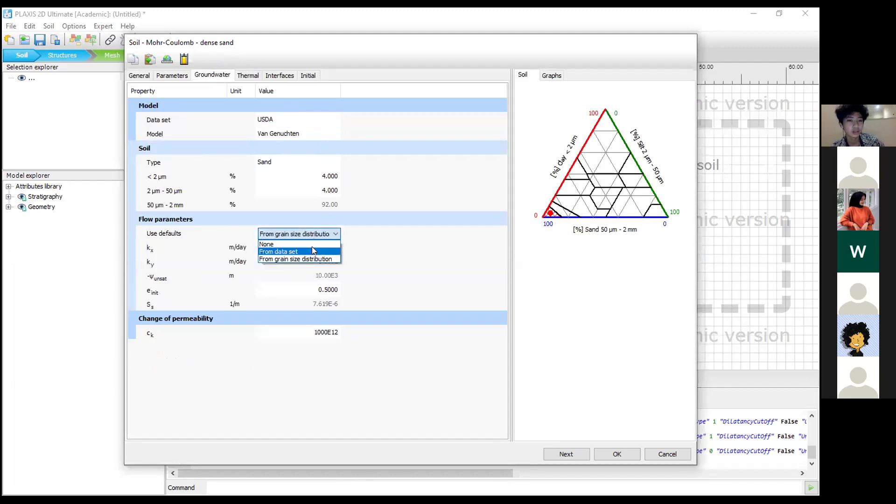
pyautogui.click(311, 246)
pyautogui.click(617, 455)
# Check the groundwater settings of the dense sand, medium clay and stiff clay materials one after another
pyautogui.doubleClick(368, 186)
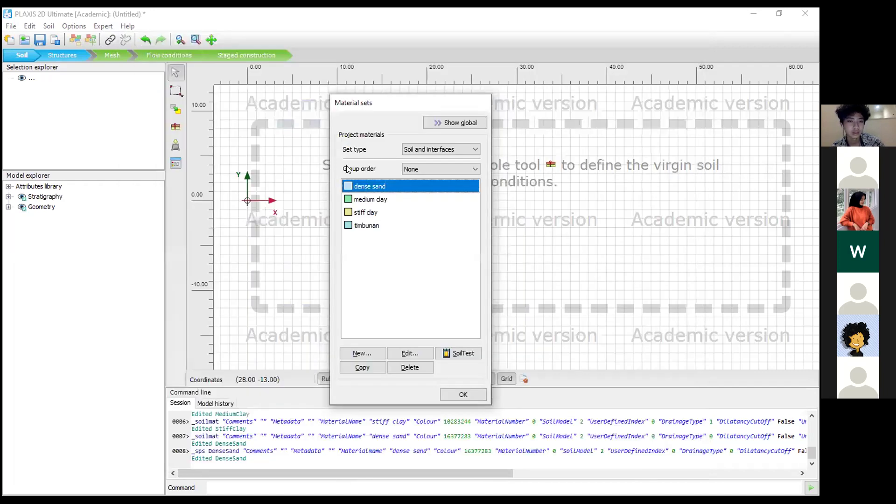
pyautogui.click(208, 77)
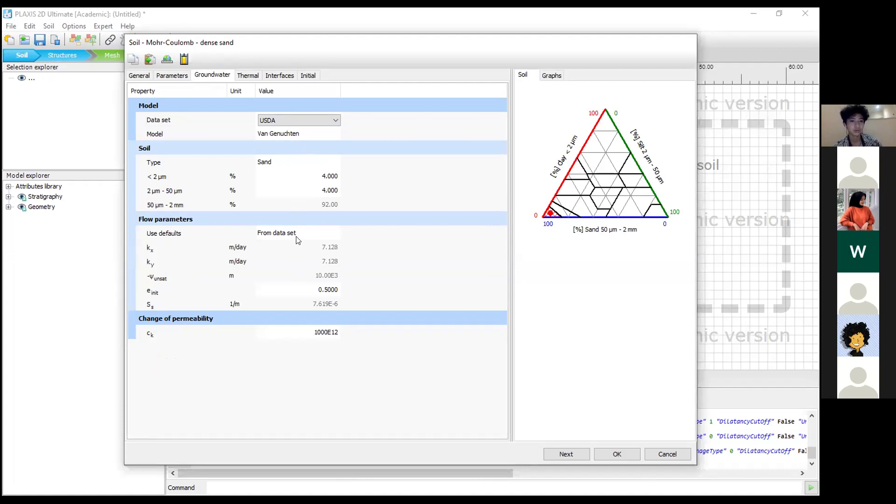
pyautogui.click(616, 452)
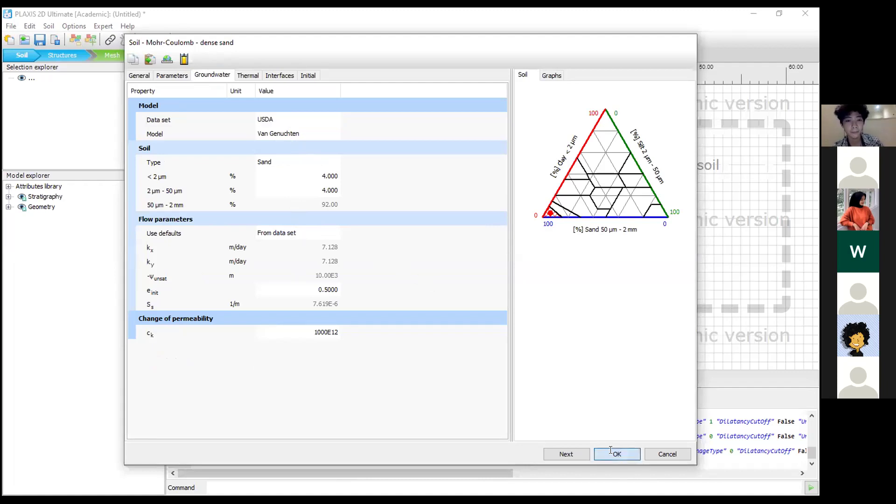
pyautogui.doubleClick(420, 200)
pyautogui.click(176, 76)
pyautogui.click(212, 75)
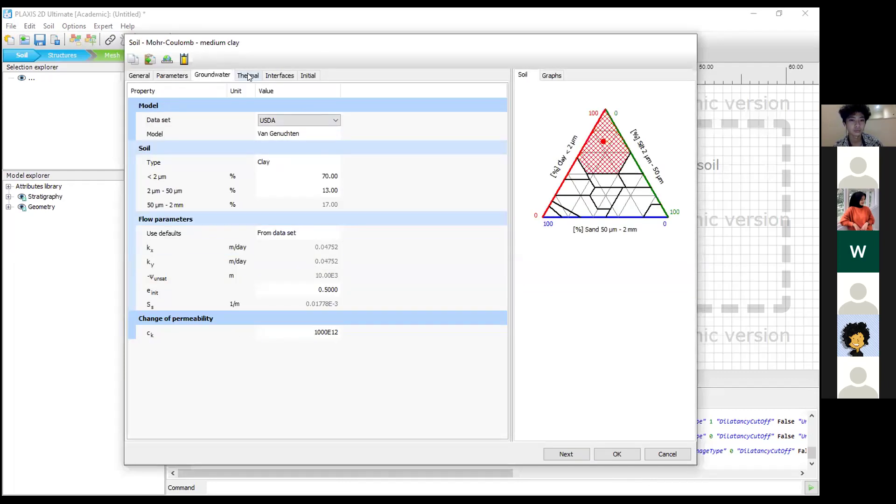
pyautogui.click(617, 454)
pyautogui.click(365, 212)
pyautogui.doubleClick(364, 211)
pyautogui.click(222, 78)
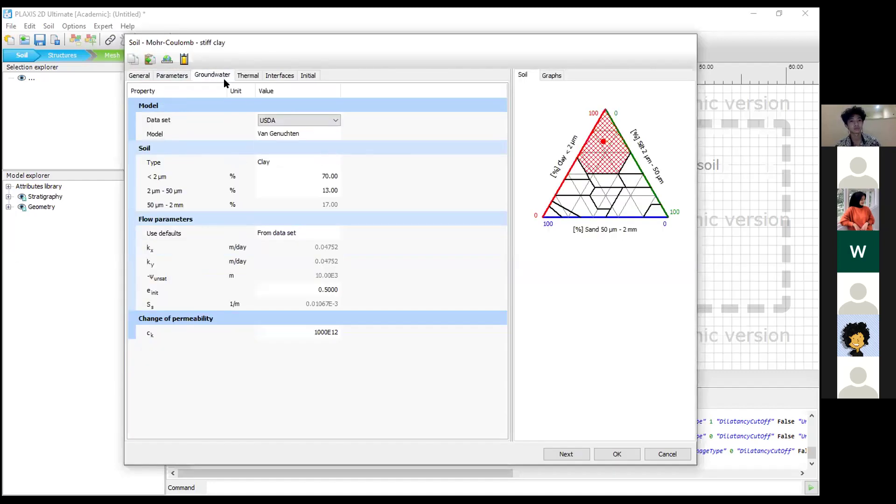
pyautogui.press('Return')
# Check the timbunan material's parameters and groundwater settings, choosing Sand as its soil type
pyautogui.doubleClick(401, 221)
pyautogui.click(184, 75)
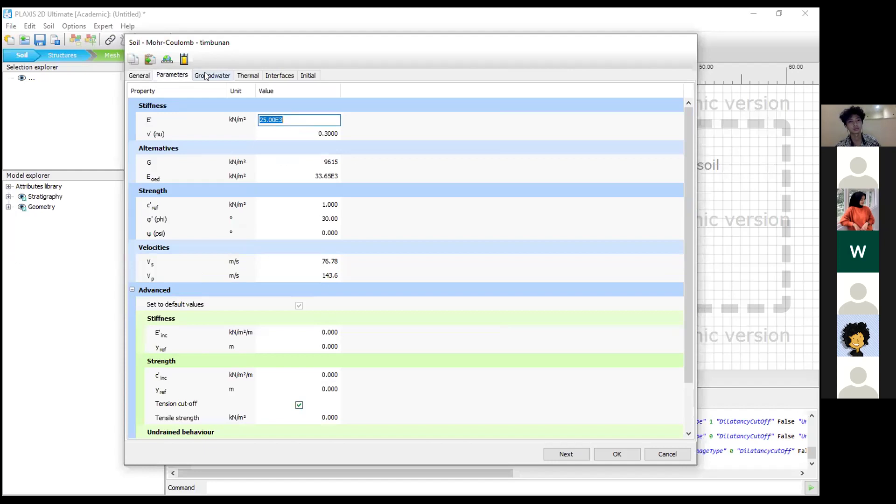
pyautogui.click(210, 75)
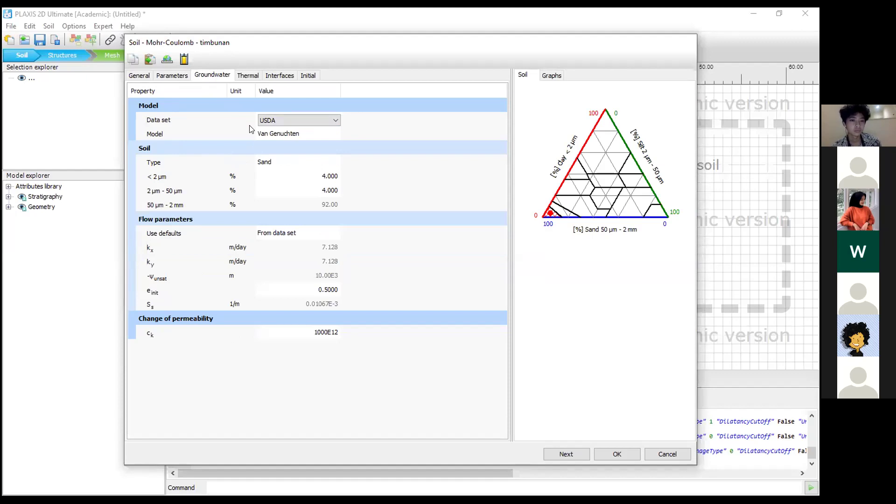
pyautogui.click(279, 161)
pyautogui.click(279, 165)
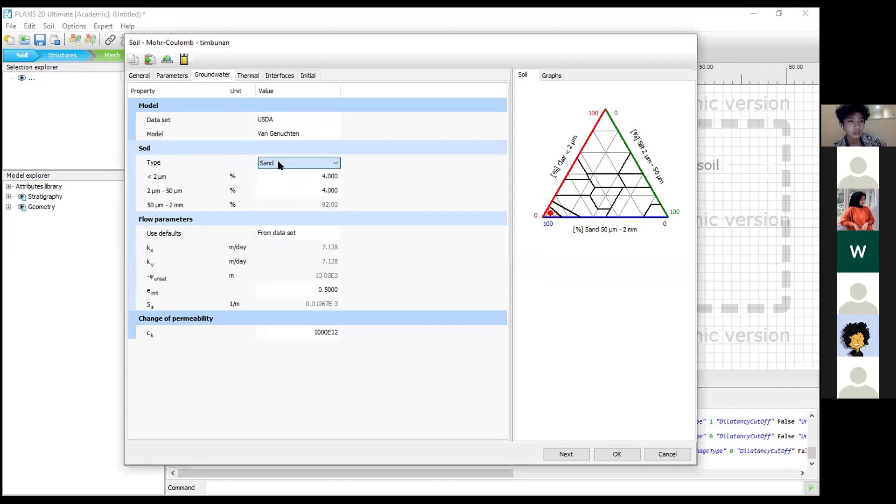
pyautogui.click(302, 160)
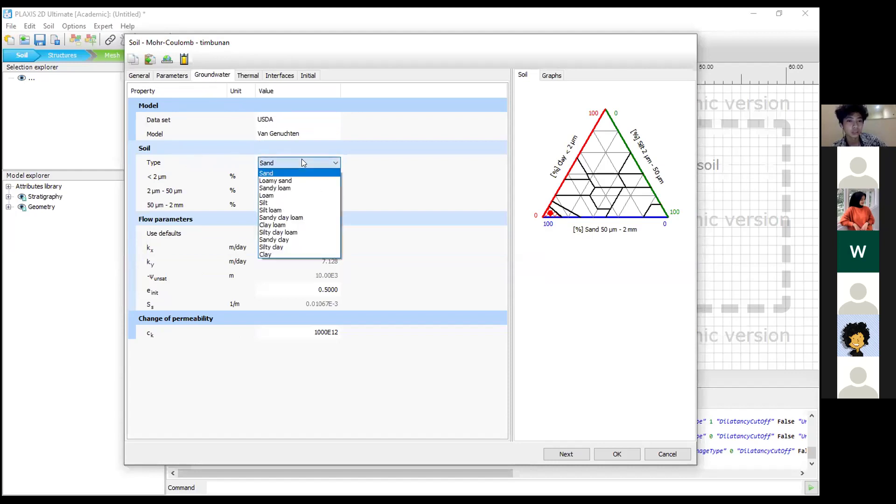
pyautogui.click(286, 163)
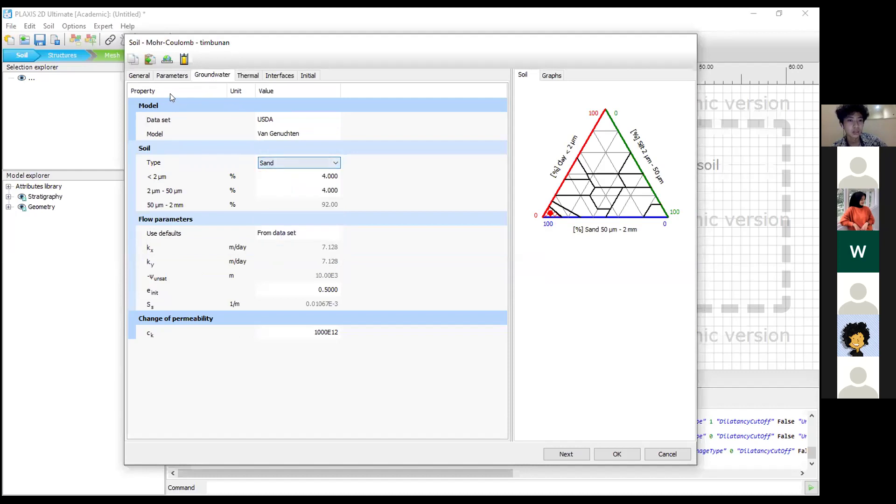
pyautogui.click(301, 166)
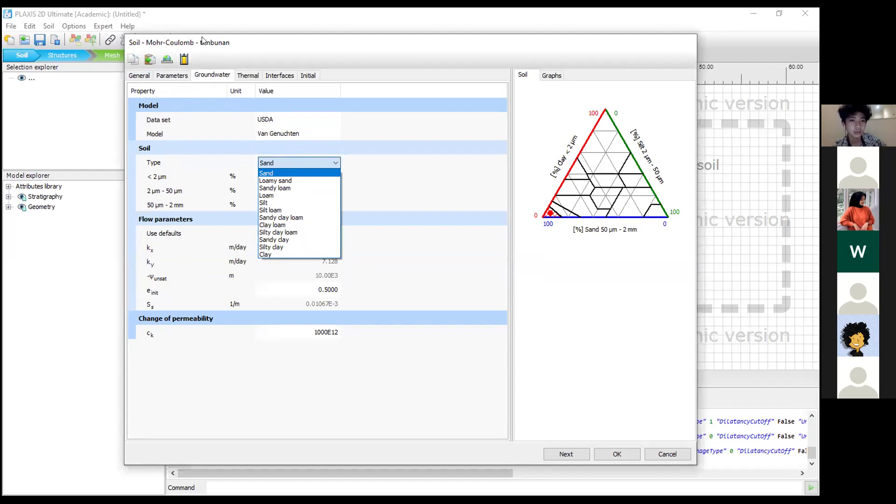
pyautogui.click(289, 175)
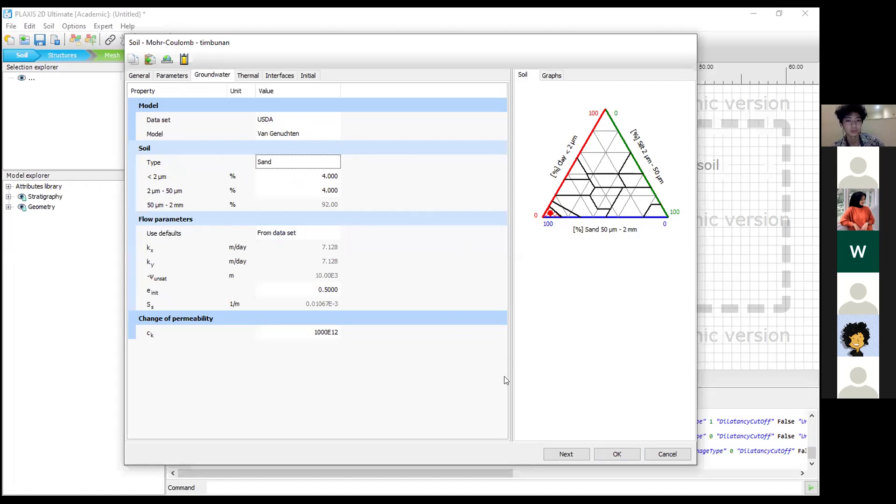
pyautogui.click(617, 454)
pyautogui.click(376, 213)
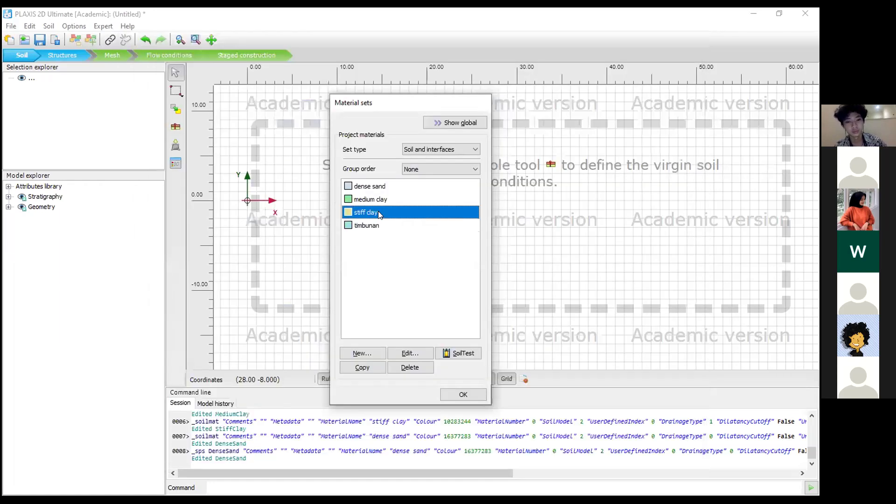
# Check the groundwater settings of the stiff clay, medium clay and dense sand materials, and close the material sets
pyautogui.doubleClick(379, 213)
pyautogui.click(213, 76)
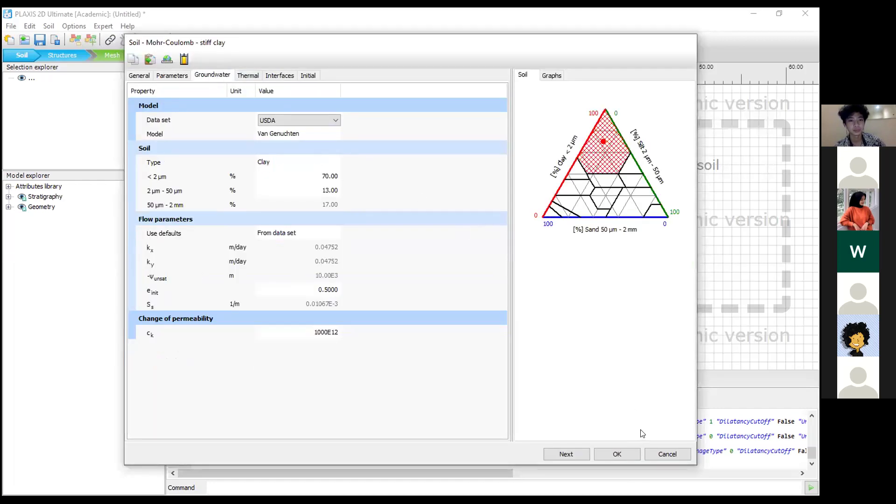
pyautogui.click(623, 456)
pyautogui.click(377, 200)
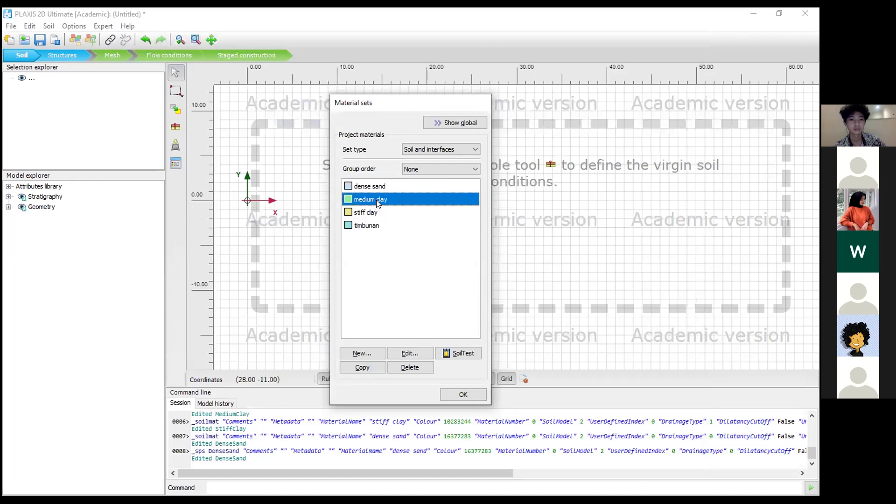
pyautogui.click(222, 74)
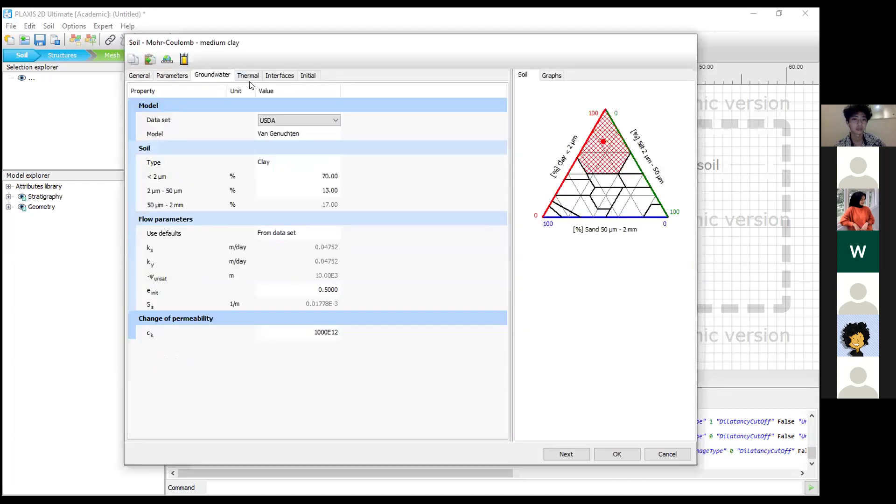
pyautogui.click(620, 452)
pyautogui.click(377, 186)
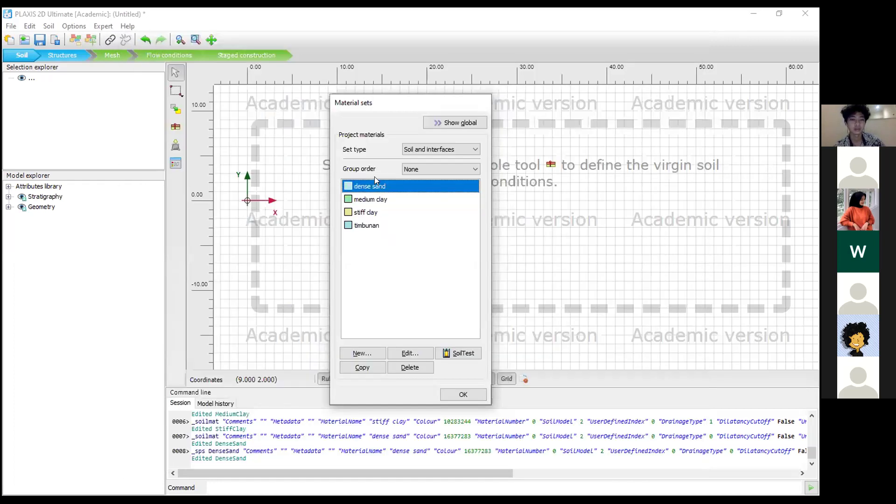
pyautogui.click(213, 75)
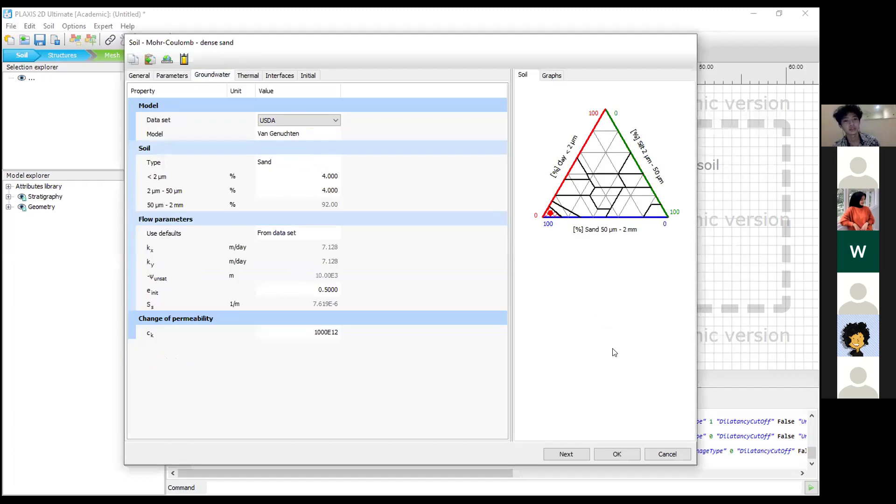
pyautogui.click(617, 454)
pyautogui.click(458, 395)
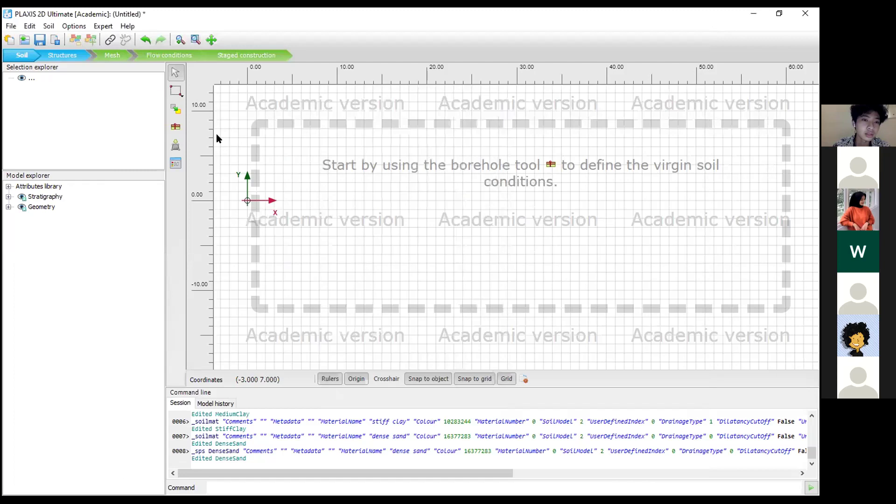
# Create a borehole at the model origin, x = 0
pyautogui.click(175, 130)
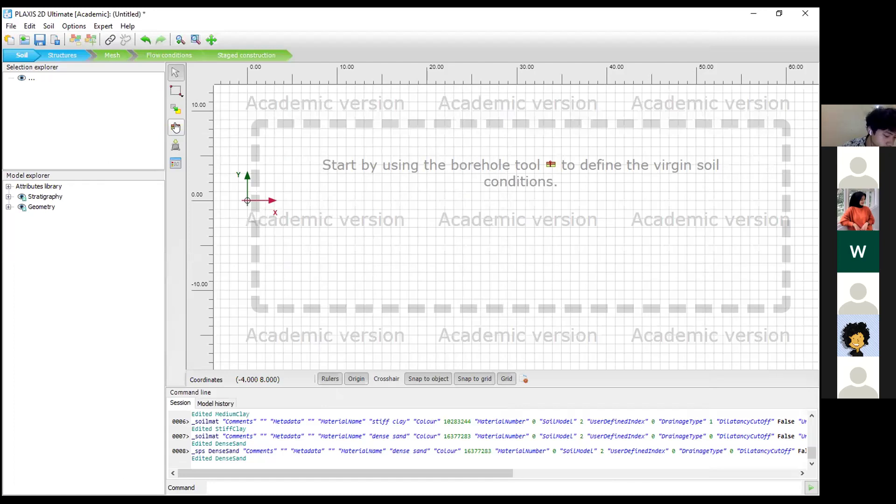
pyautogui.click(175, 127)
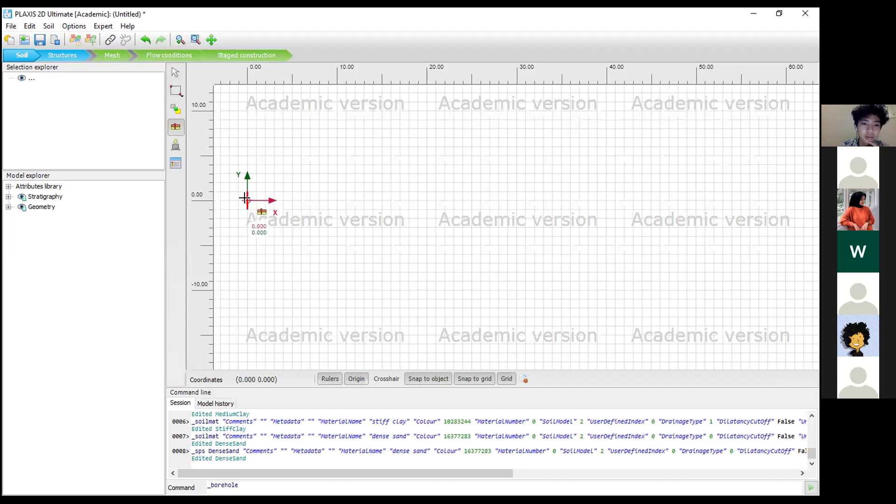
pyautogui.click(244, 200)
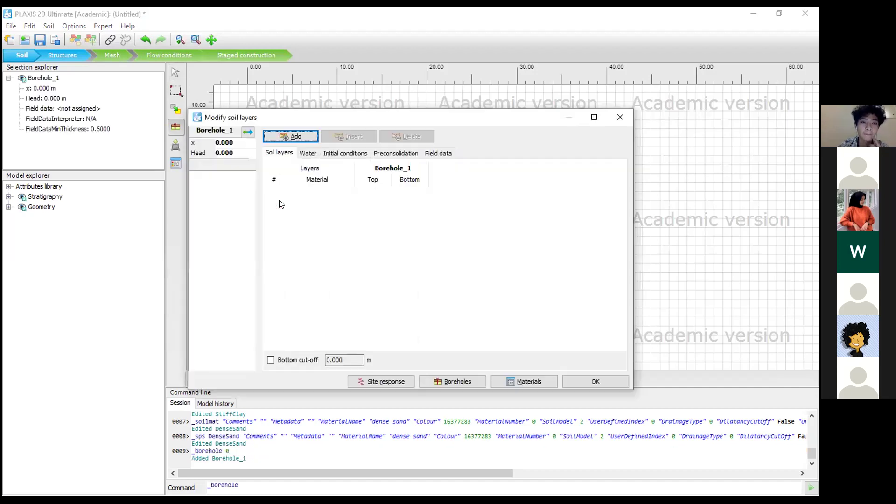
# Add a soil layer to the borehole and remove it completely from the model again
pyautogui.click(293, 137)
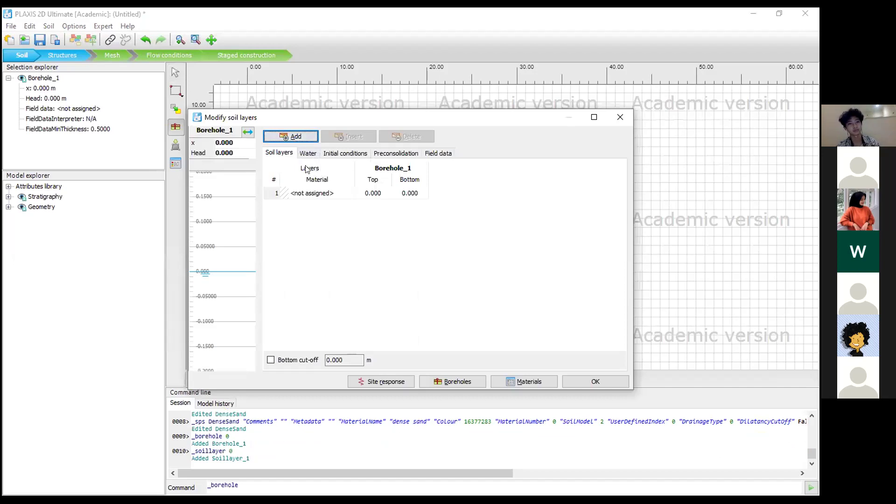
pyautogui.click(323, 197)
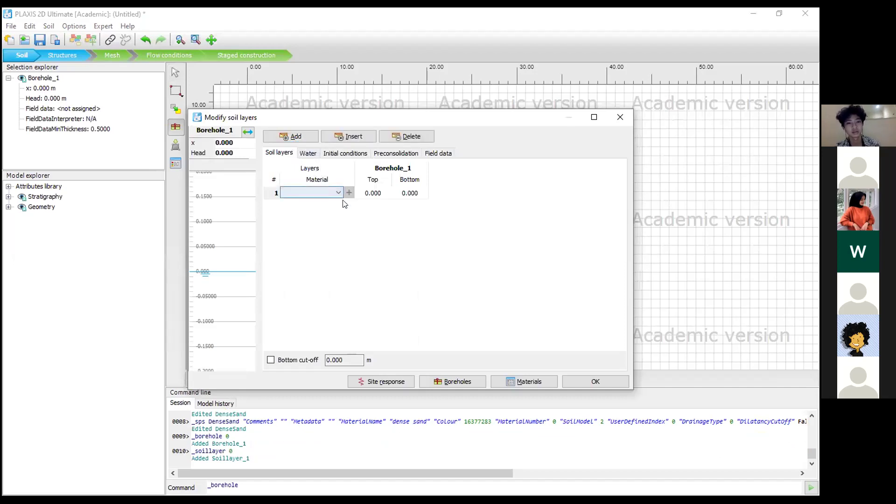
pyautogui.click(407, 137)
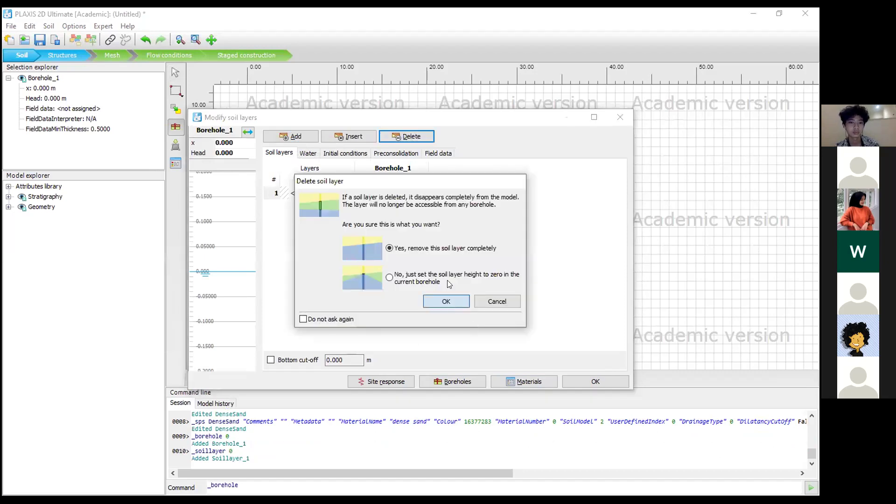
pyautogui.click(447, 301)
# Add three soil layers to the borehole
pyautogui.click(291, 136)
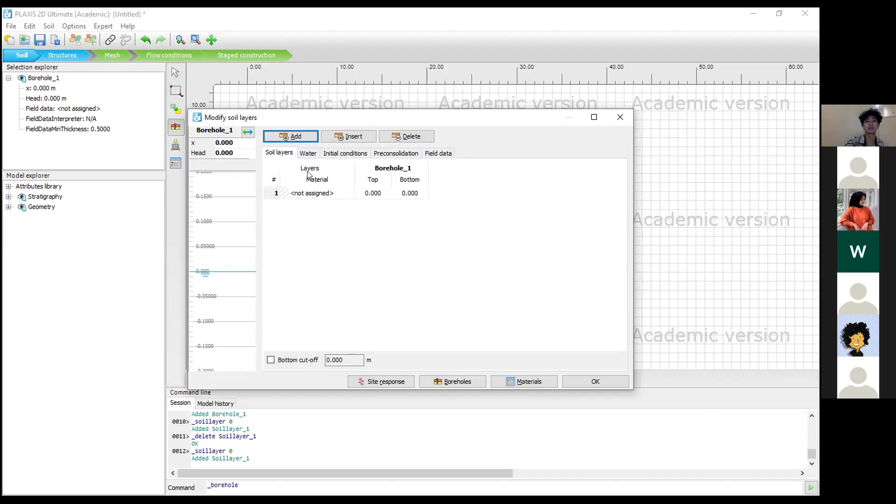
pyautogui.click(295, 141)
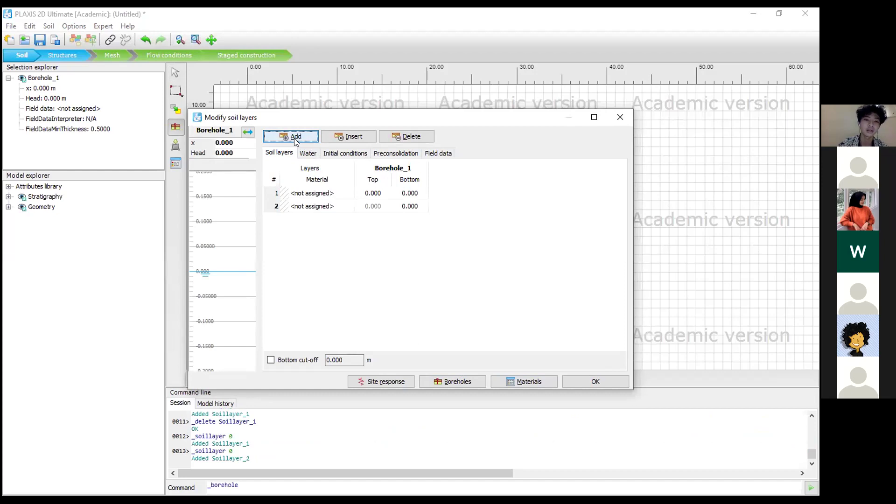
pyautogui.click(294, 142)
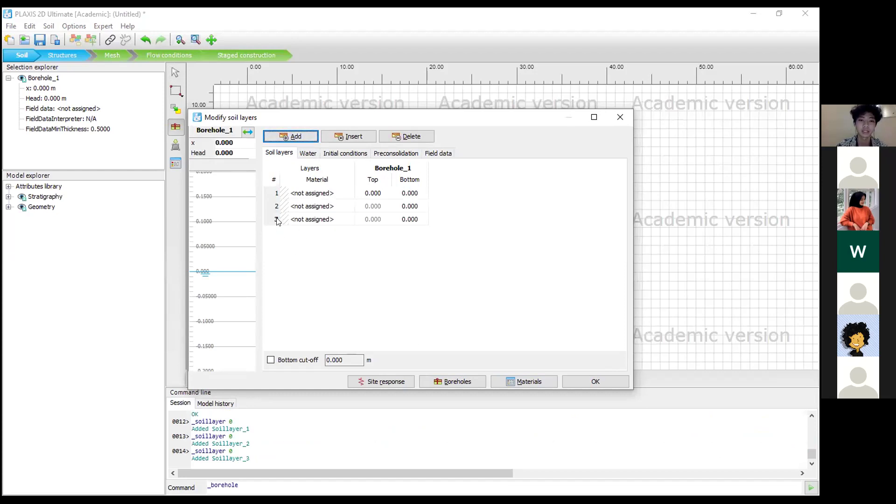
# Try to set the bottom level of the first soil layer to 3 m
pyautogui.click(378, 191)
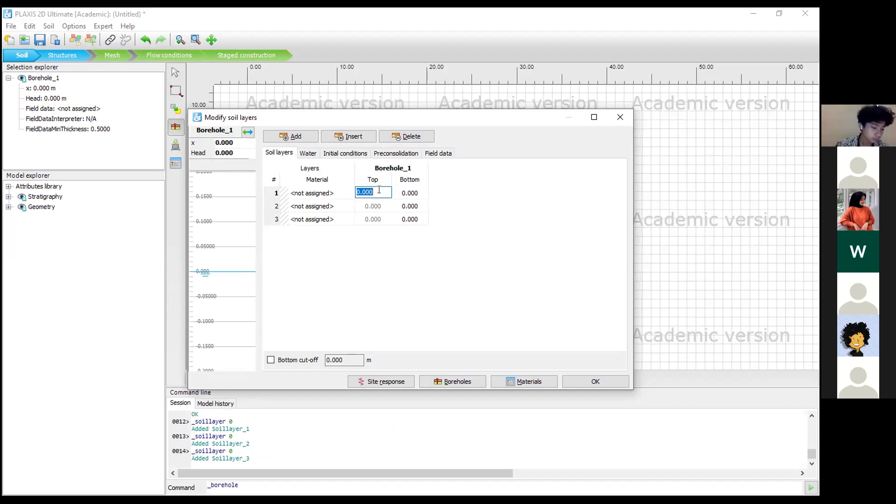
pyautogui.click(388, 279)
pyautogui.click(415, 191)
pyautogui.write('3')
pyautogui.press('Return')
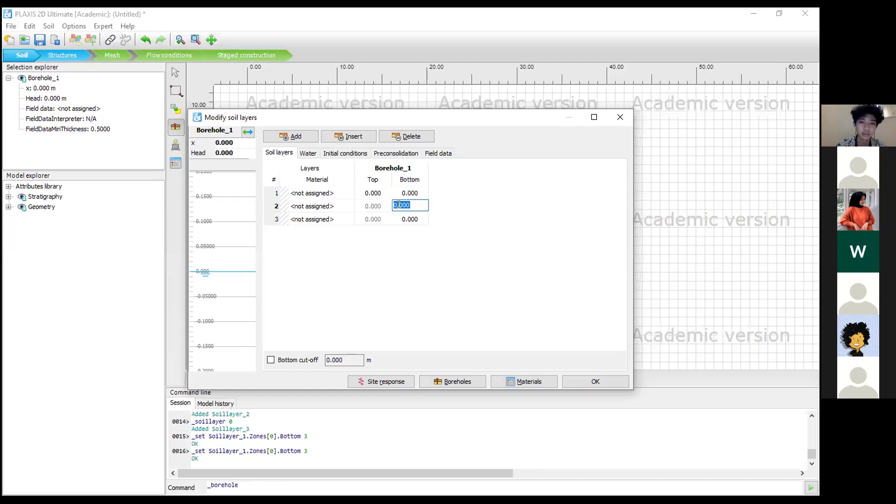
# Set the bottom levels of soil layers 1, 2 and 3 to -3, -6 and -10 m
pyautogui.click(408, 191)
pyautogui.write('-3')
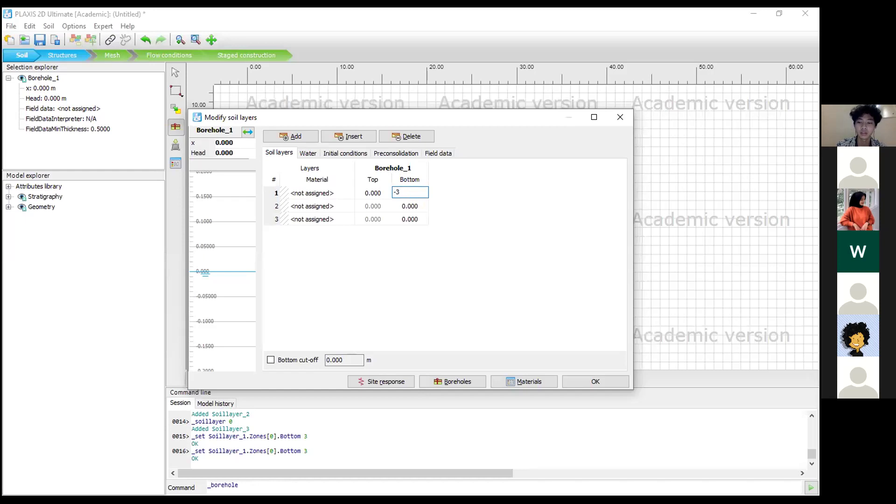
pyautogui.press('Return')
pyautogui.click(433, 273)
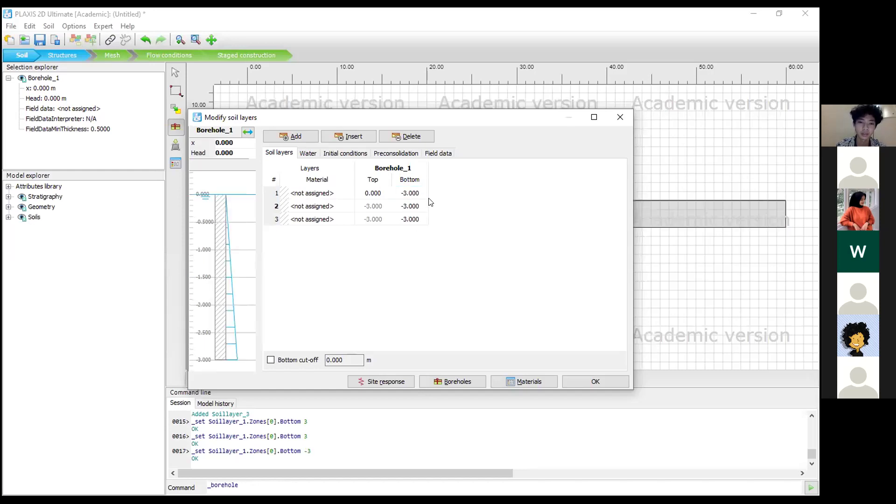
pyautogui.click(412, 205)
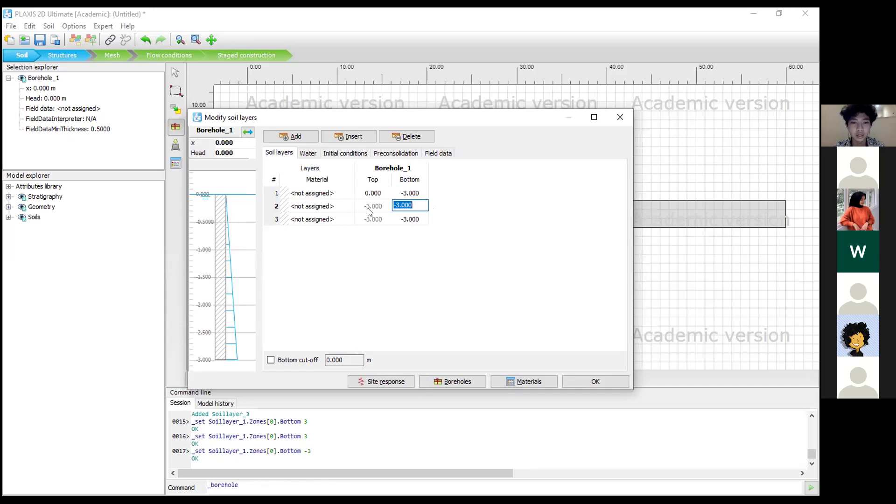
pyautogui.write('-6')
pyautogui.press('Return')
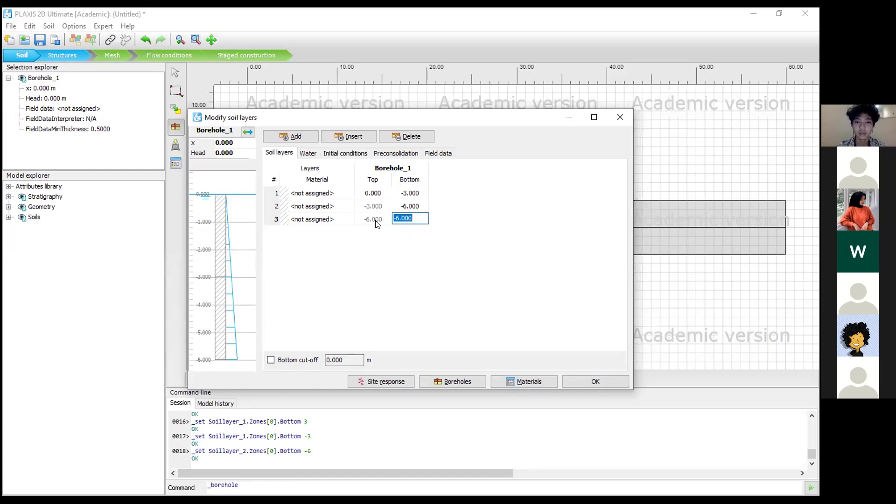
pyautogui.write('-10')
pyautogui.press('Return')
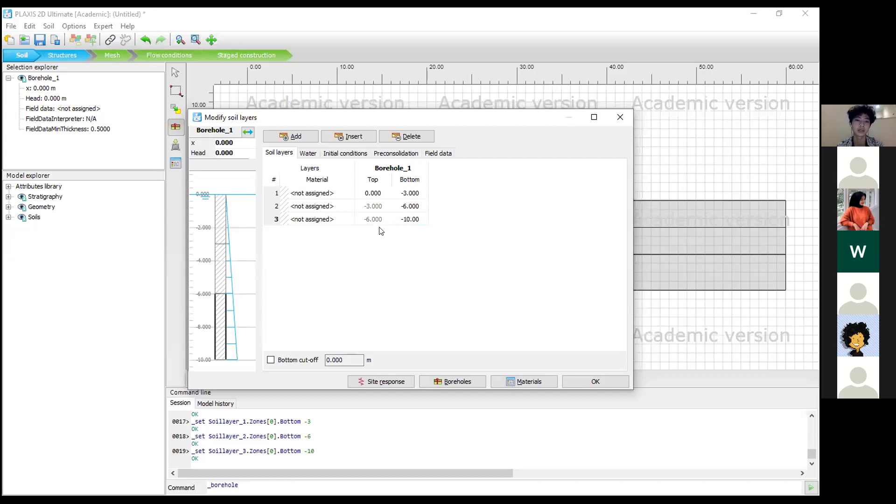
# Assign medium clay to layer 1, stiff clay to layer 2 and dense sand to layer 3
pyautogui.click(337, 192)
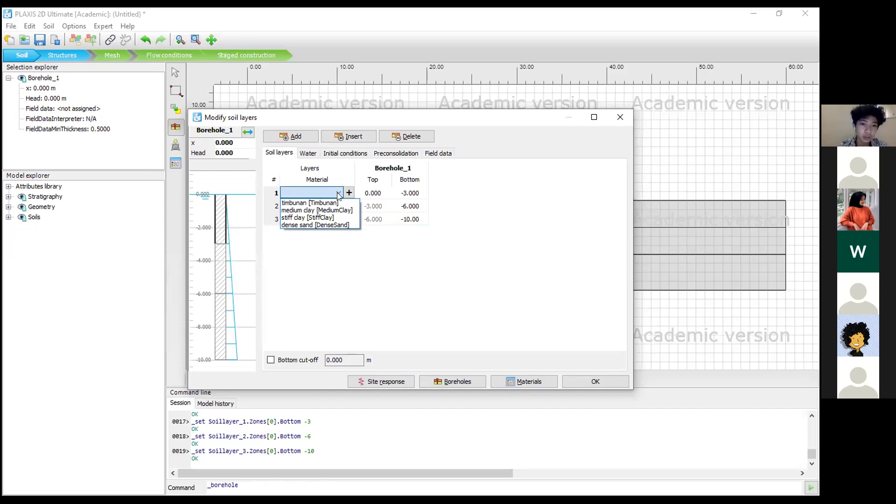
pyautogui.click(337, 210)
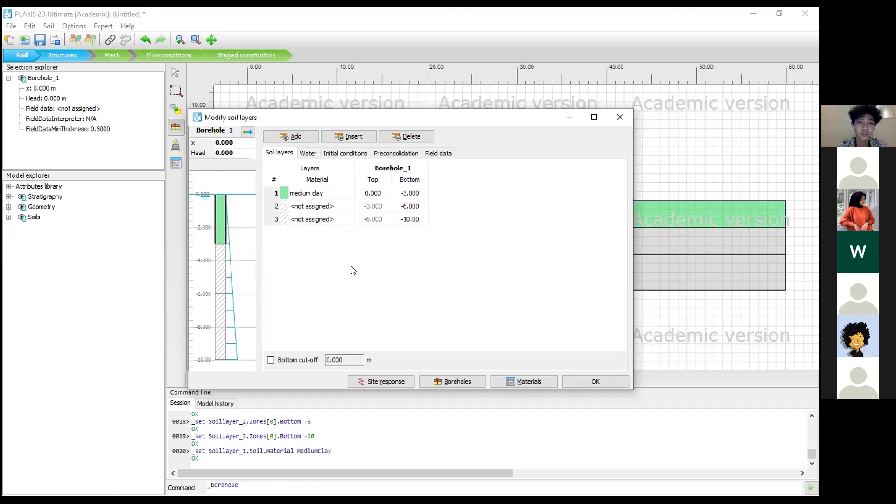
pyautogui.click(331, 206)
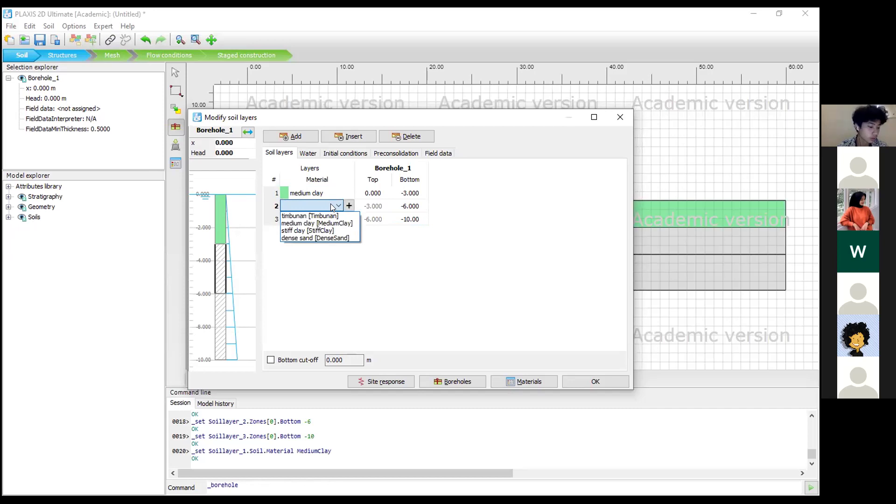
pyautogui.click(335, 230)
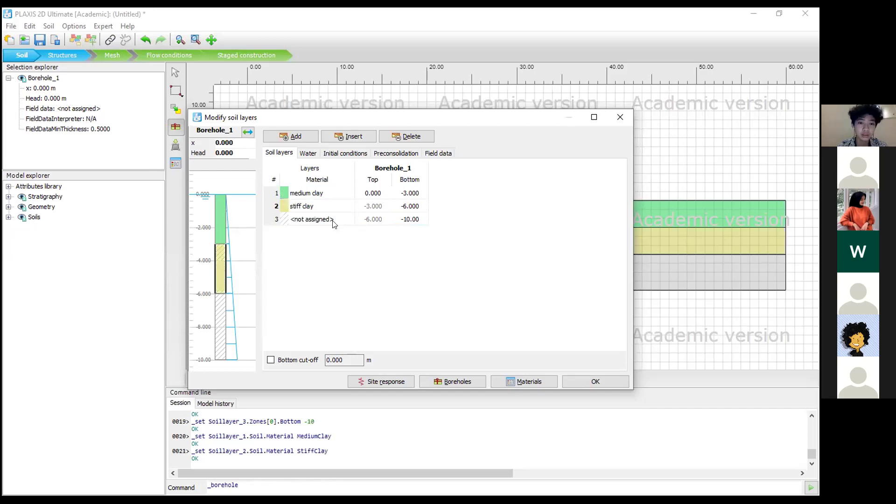
pyautogui.click(334, 224)
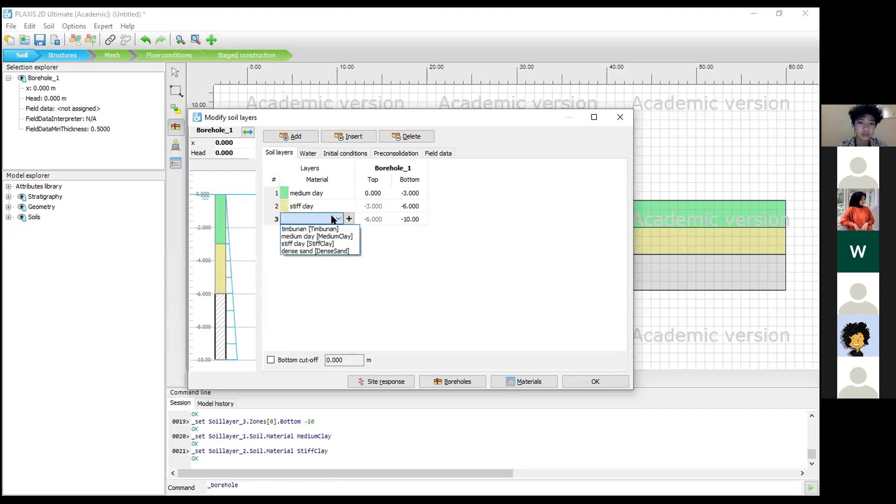
pyautogui.click(335, 250)
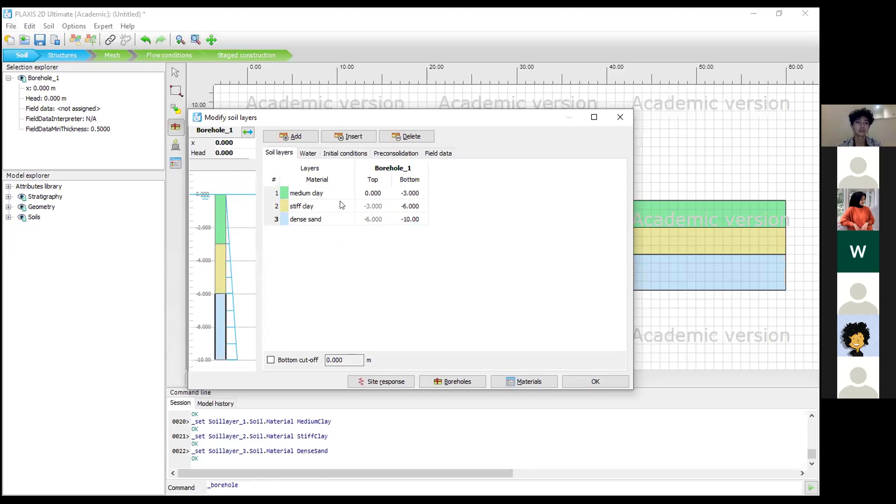
# Set the borehole's water head to -1 m
pyautogui.click(242, 150)
pyautogui.doubleClick(216, 159)
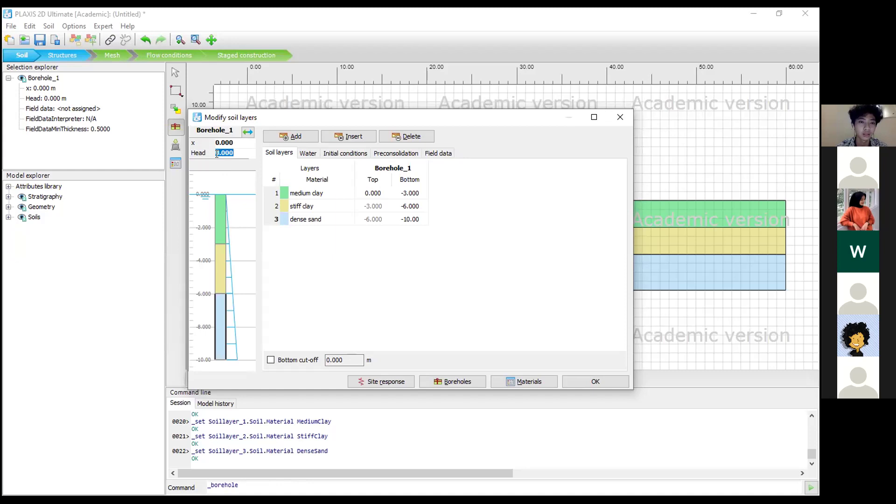
pyautogui.write('-1')
pyautogui.click(315, 251)
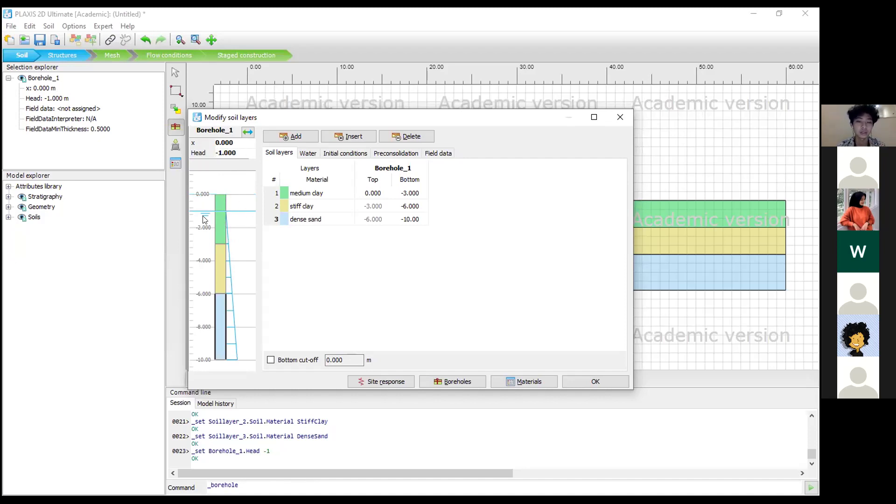
# Lower the borehole's water head to -5 m
pyautogui.click(203, 150)
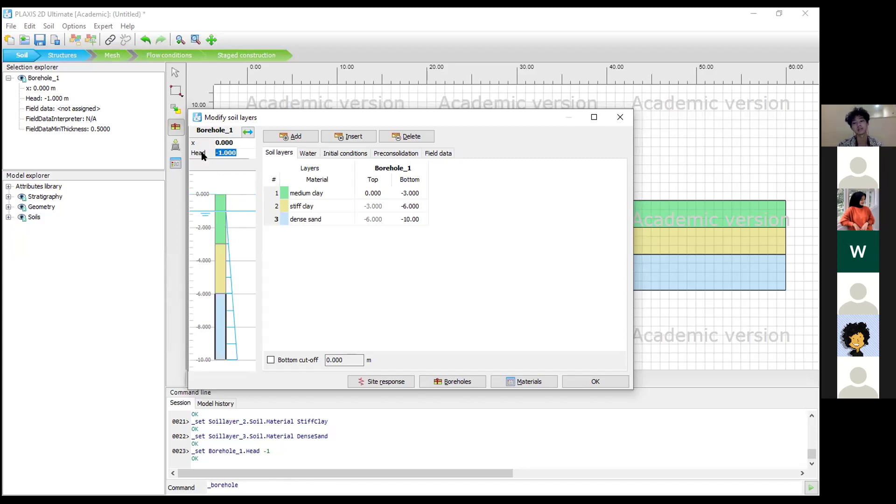
pyautogui.write('-5')
pyautogui.press('Return')
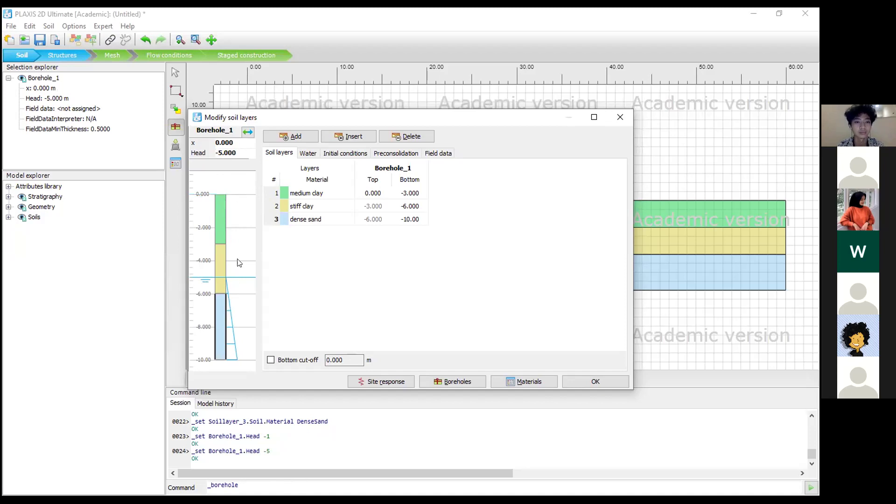
# Return the borehole's water head to -1 m, accept the soil layers and leave the borehole tool
pyautogui.doubleClick(222, 153)
pyautogui.write('-1')
pyautogui.press('Return')
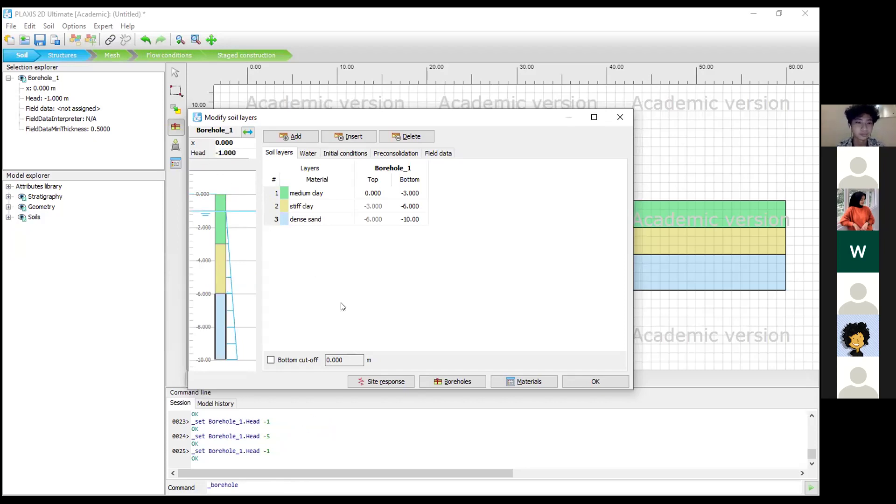
pyautogui.click(587, 382)
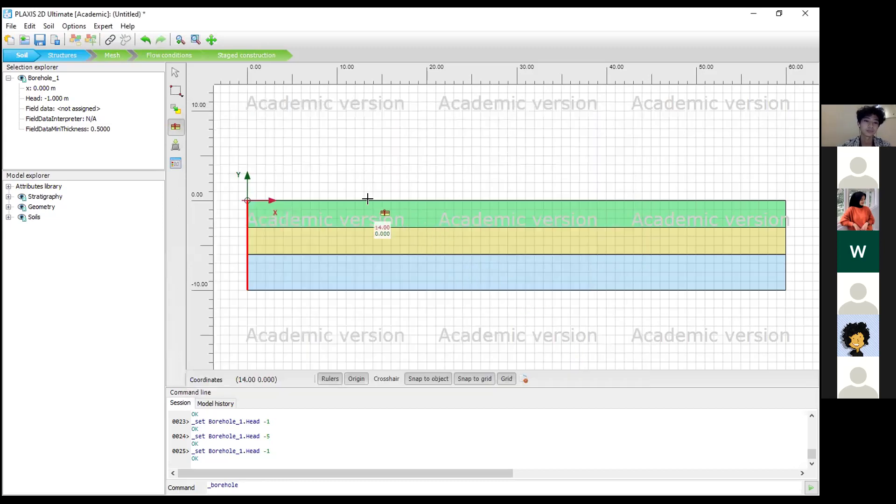
pyautogui.press('Escape')
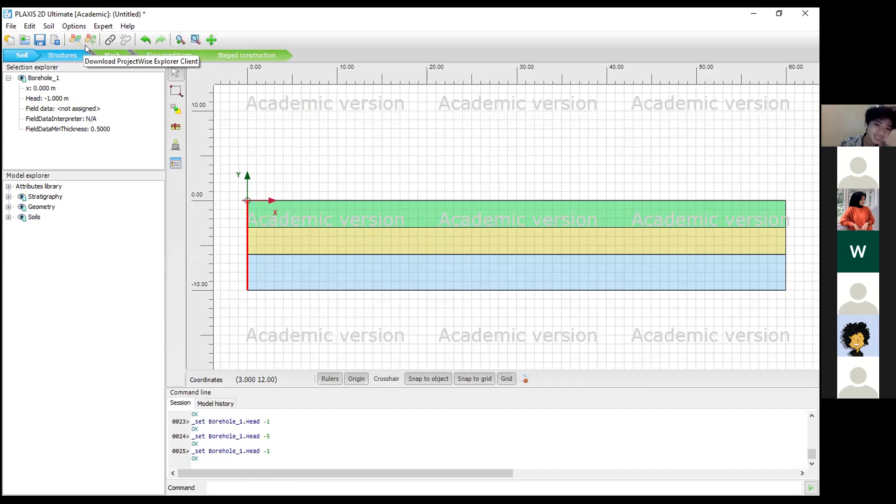
# Switch the project from soil definition to structures mode
pyautogui.click(75, 55)
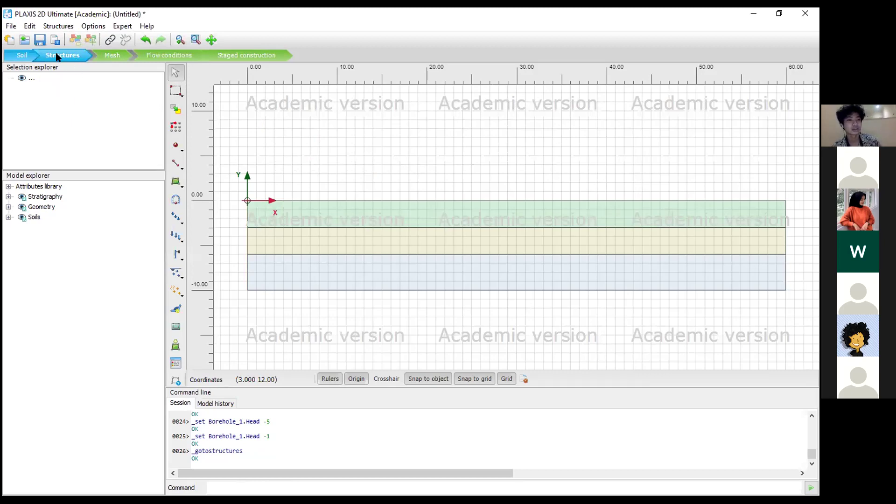
pyautogui.click(21, 56)
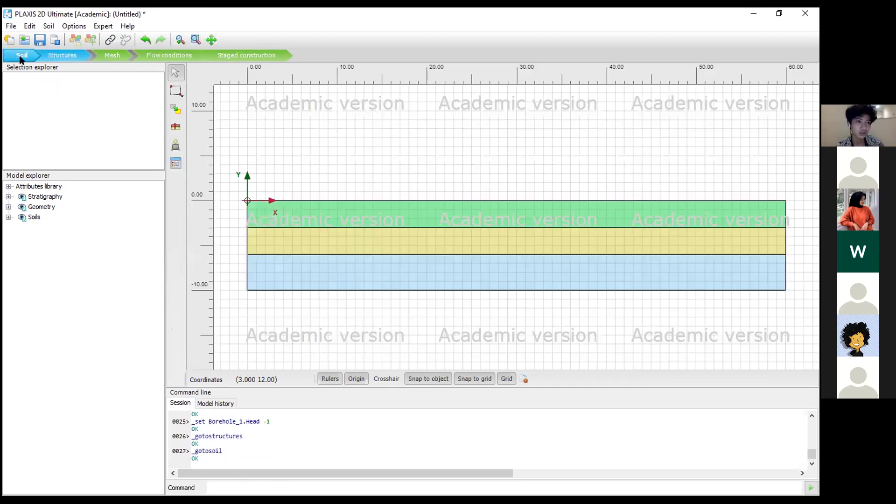
pyautogui.click(61, 55)
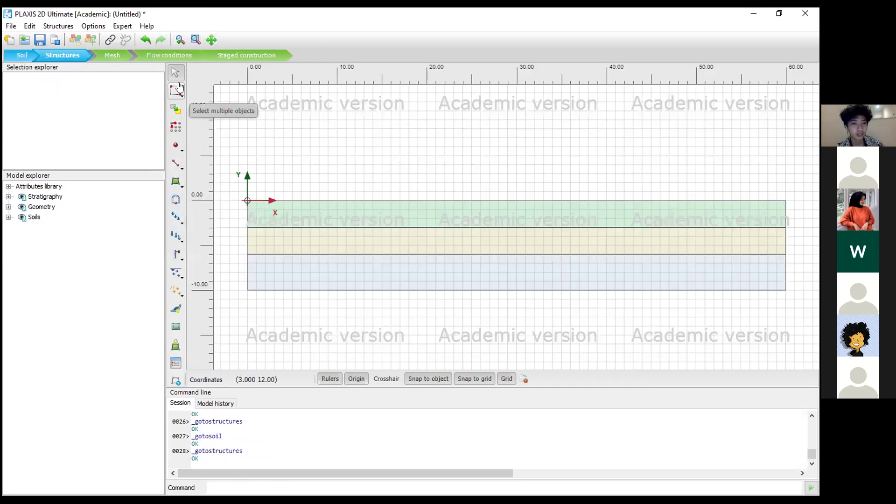
# Create an embankment soil polygon on the ground surface with vertices at (0, 0), (0, 4), (8, 4) and (20, 0)
pyautogui.click(177, 182)
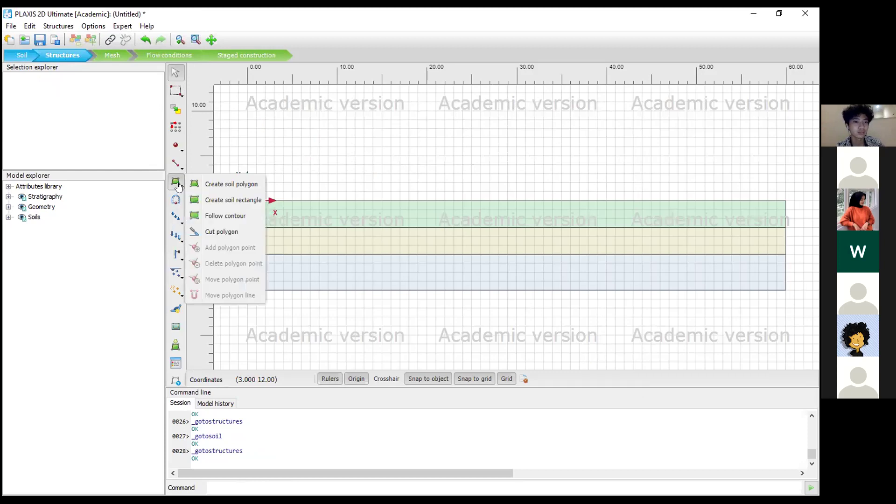
pyautogui.click(208, 185)
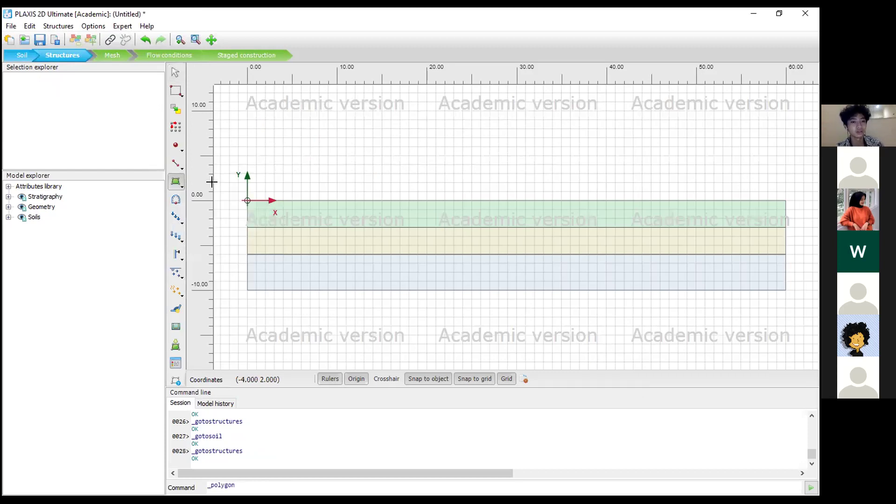
pyautogui.click(178, 187)
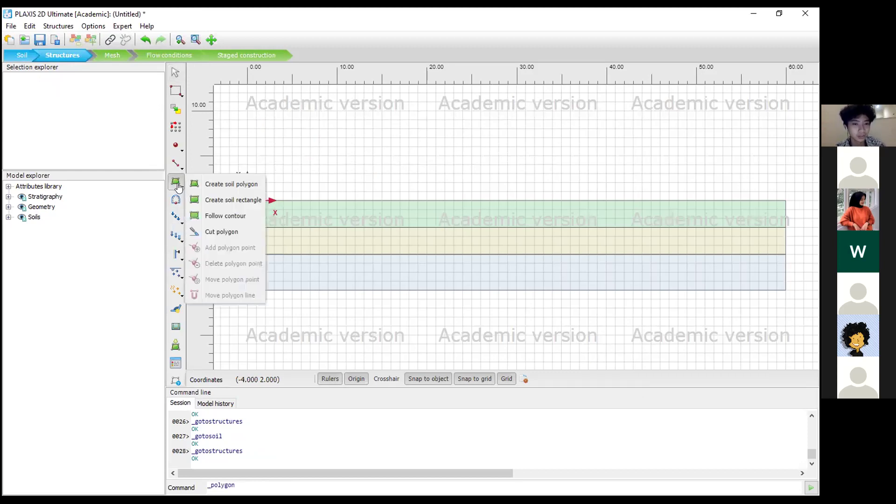
pyautogui.click(219, 185)
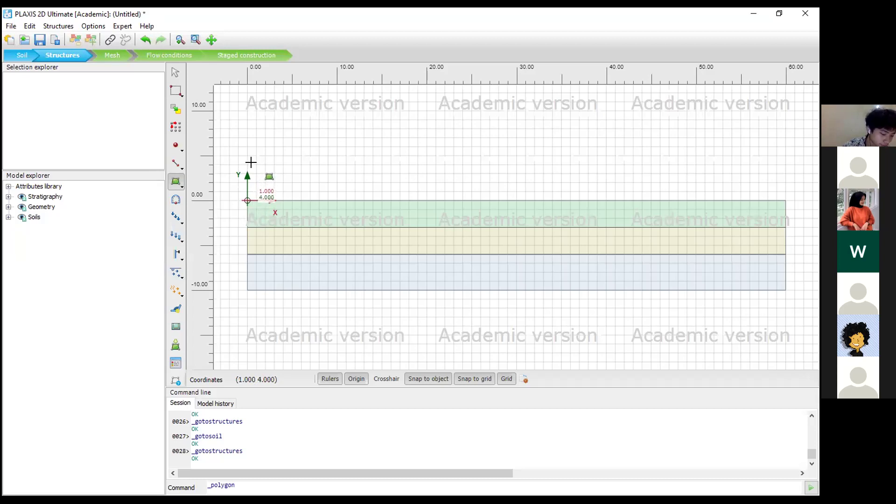
pyautogui.click(246, 200)
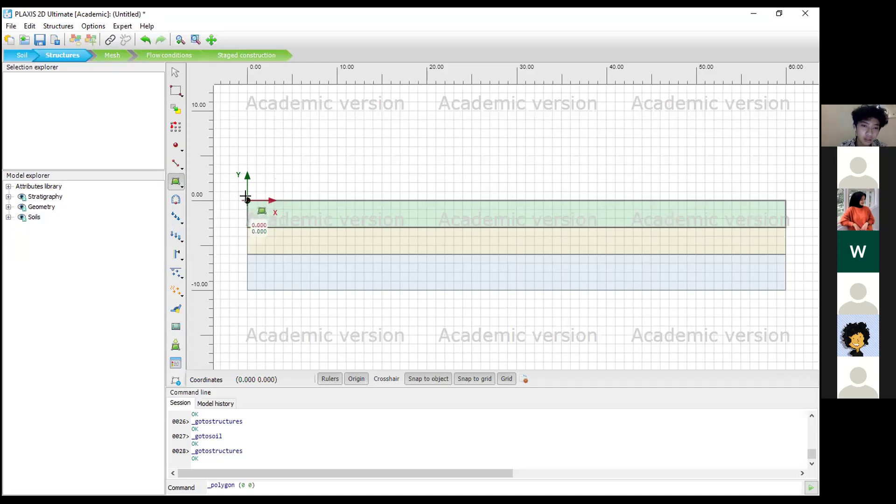
pyautogui.click(246, 162)
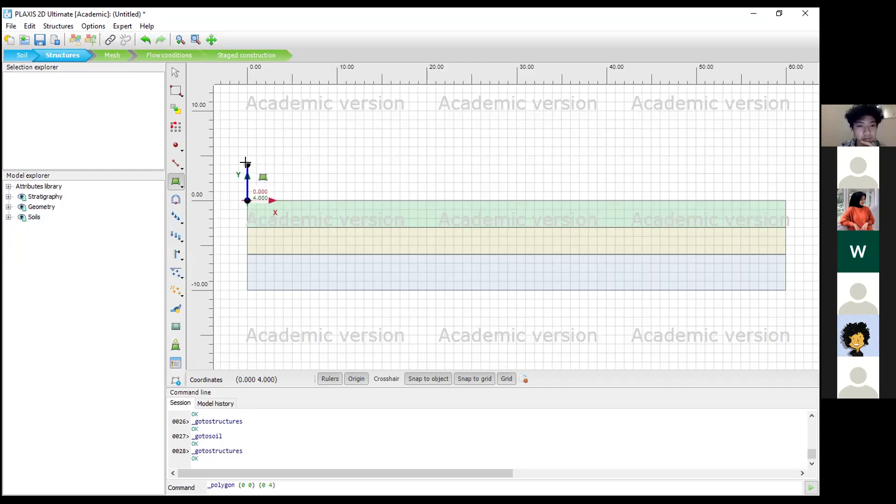
pyautogui.click(318, 163)
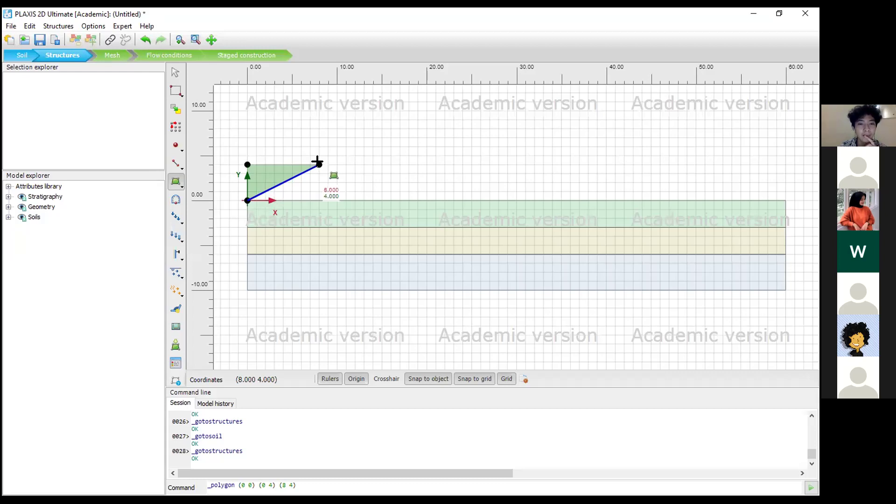
pyautogui.click(421, 199)
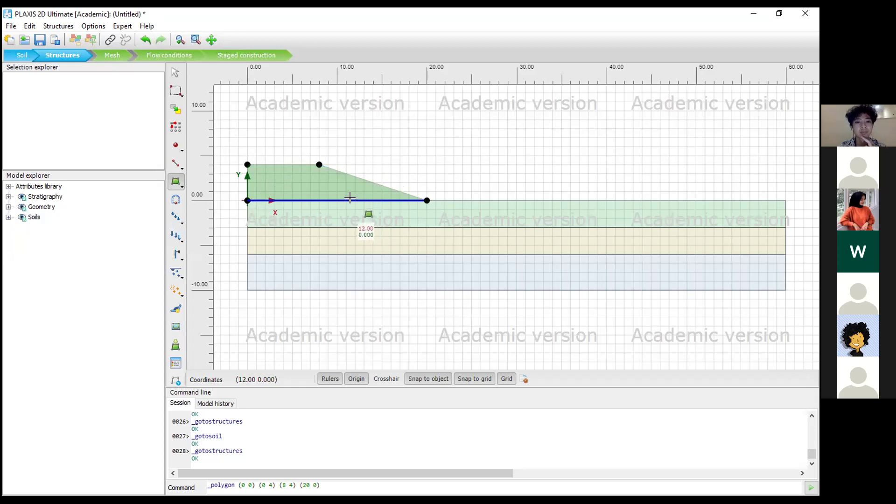
pyautogui.rightClick(391, 178)
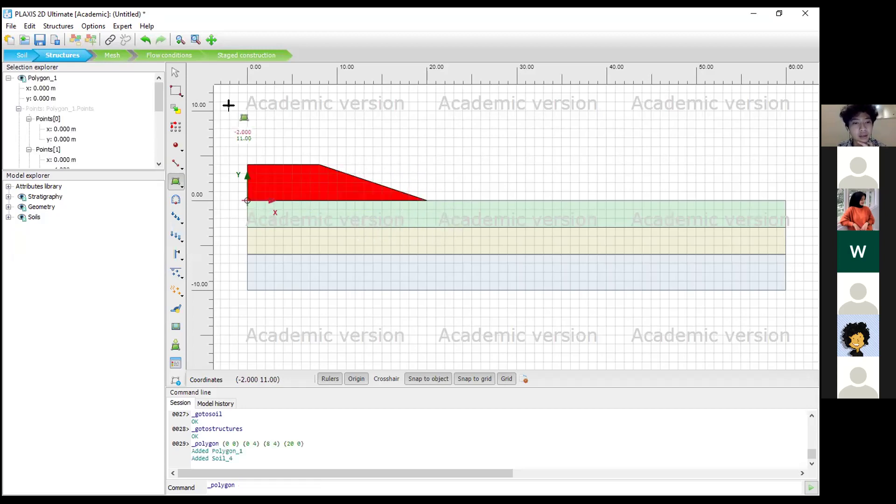
pyautogui.click(176, 73)
pyautogui.click(434, 140)
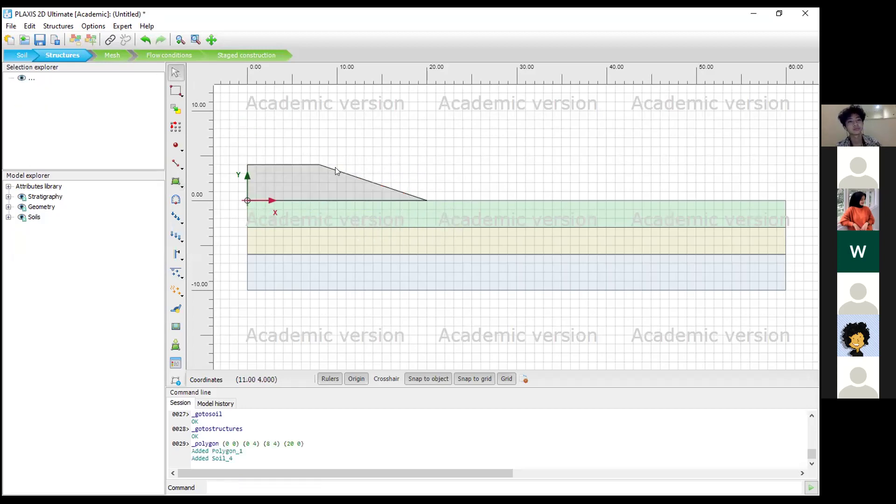
# Examine the embankment polygon's point coordinates and the soil options available for it
pyautogui.click(276, 181)
pyautogui.scroll(-1, 89, 130)
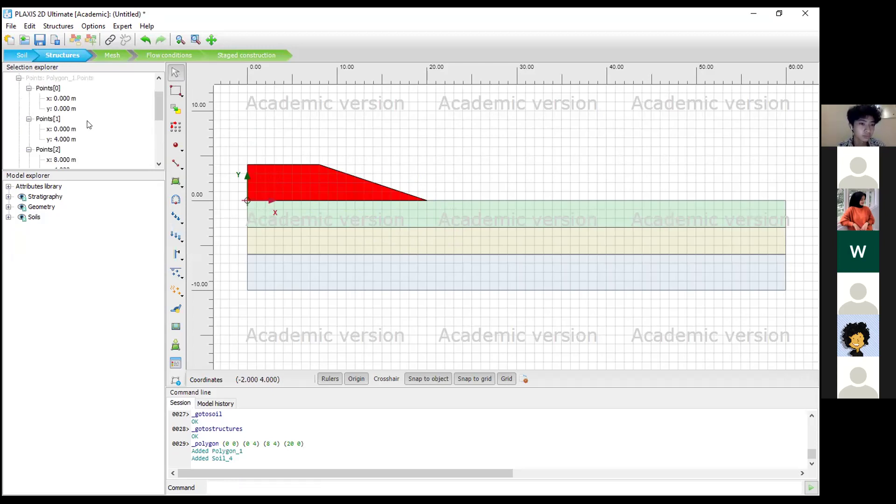
pyautogui.scroll(-1, 88, 126)
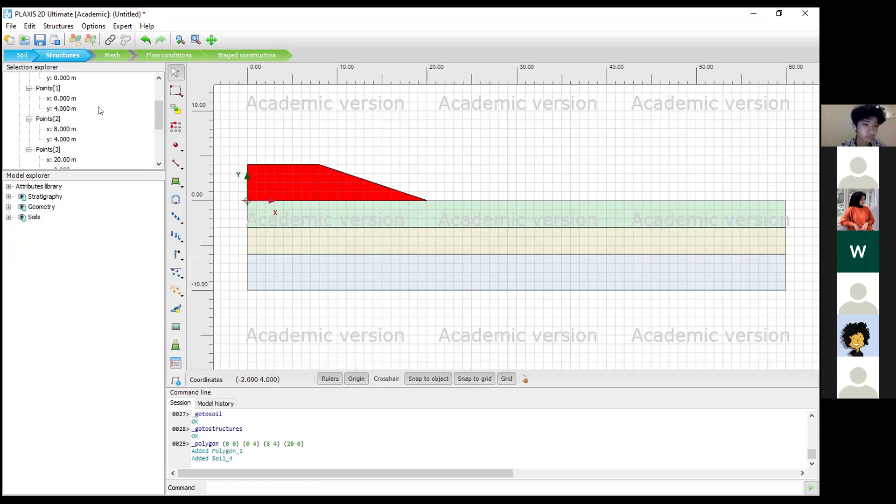
pyautogui.click(369, 137)
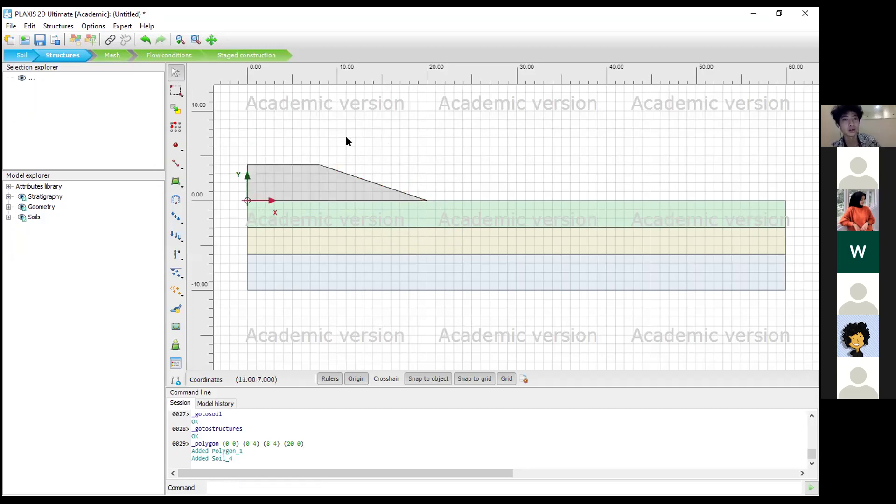
pyautogui.click(286, 184)
pyautogui.rightClick(287, 184)
pyautogui.click(299, 176)
pyautogui.click(287, 184)
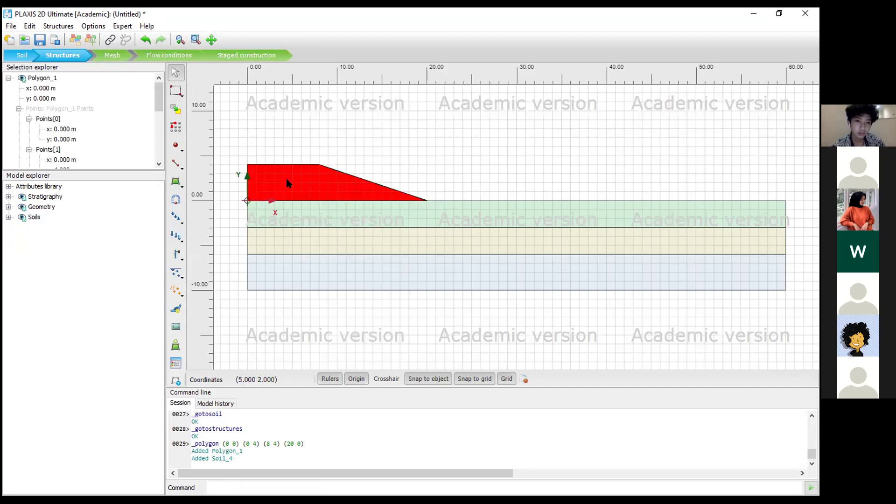
pyautogui.rightClick(274, 184)
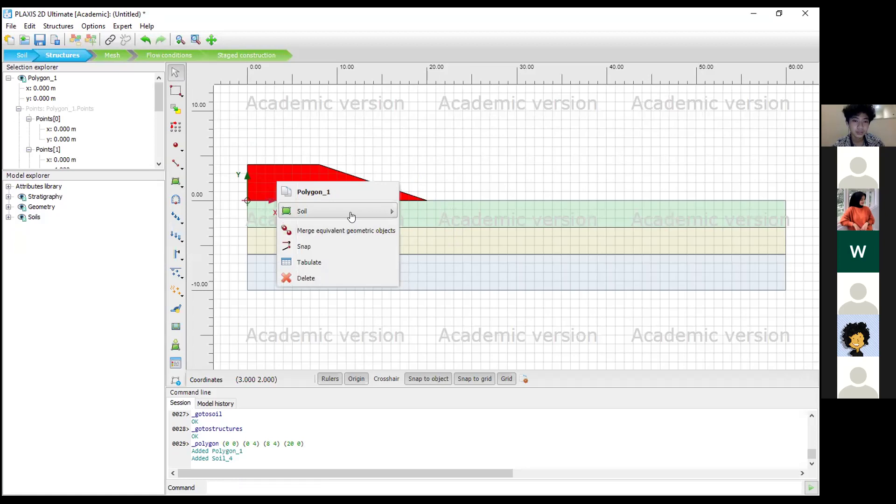
pyautogui.moveTo(357, 214)
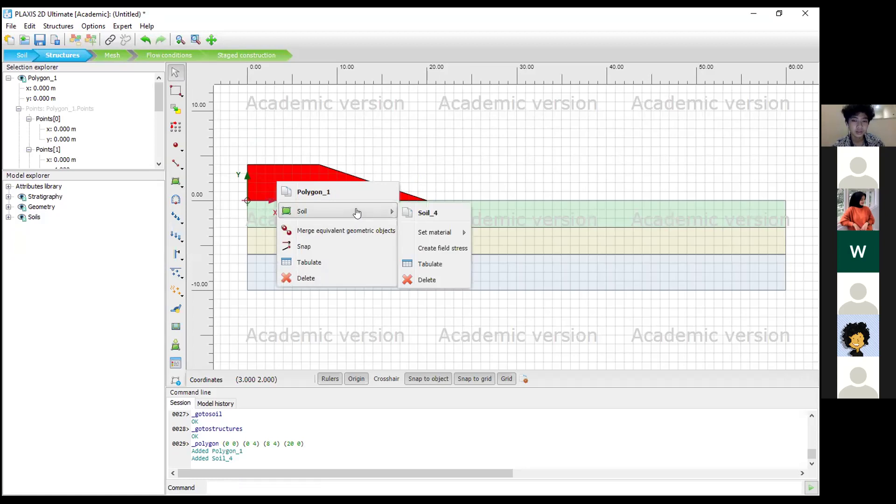
pyautogui.click(425, 154)
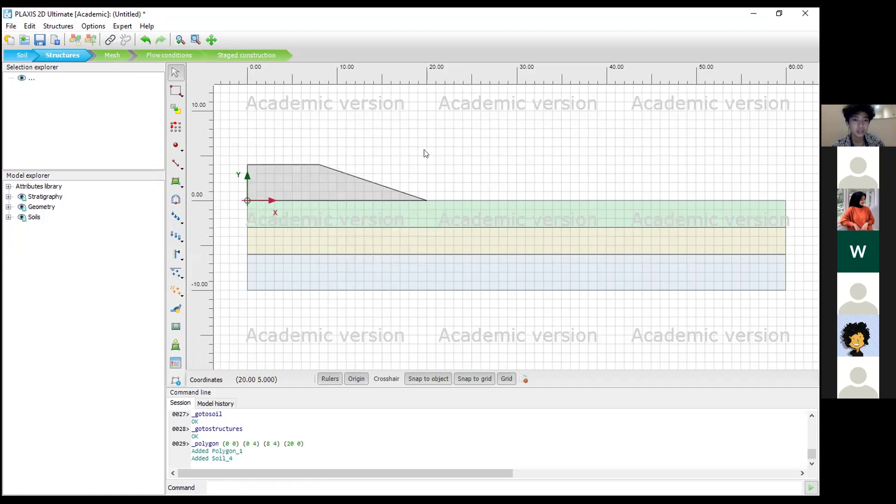
# Assign the timbunan material to the embankment polygon and close the material sets
pyautogui.click(175, 365)
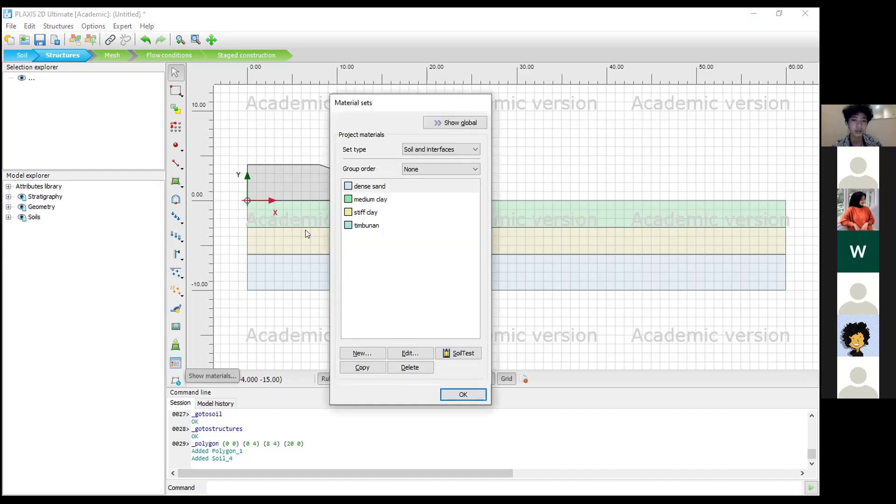
pyautogui.moveTo(400, 108); pyautogui.dragTo(543, 113)
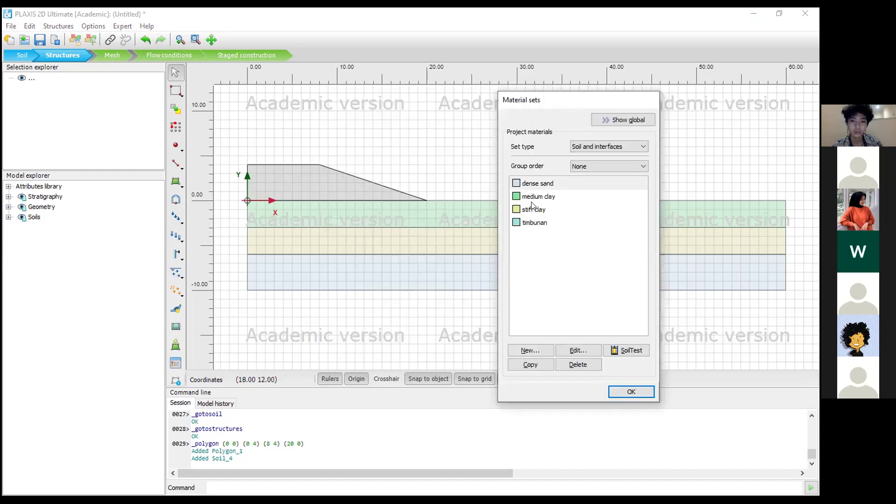
pyautogui.click(541, 224)
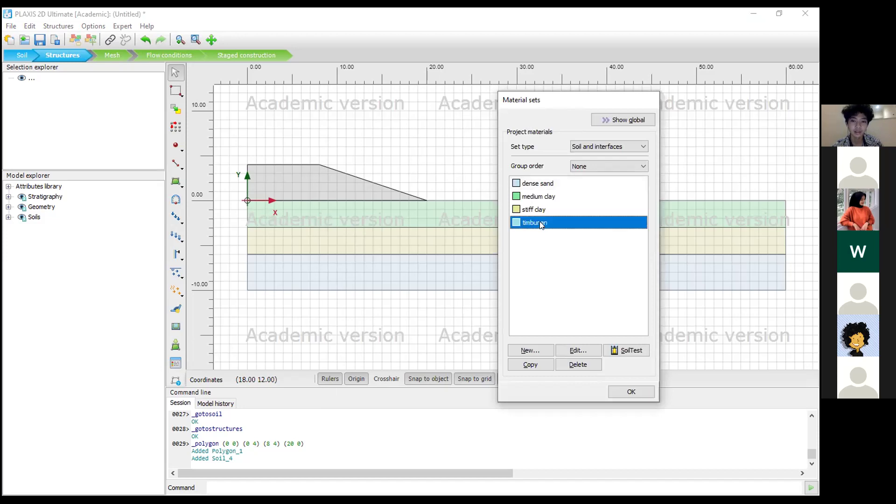
pyautogui.moveTo(542, 225); pyautogui.dragTo(310, 179)
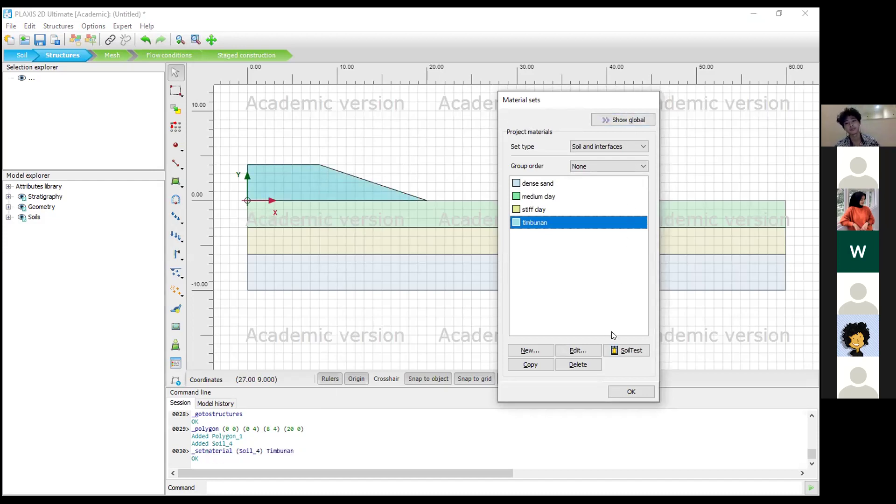
pyautogui.click(634, 391)
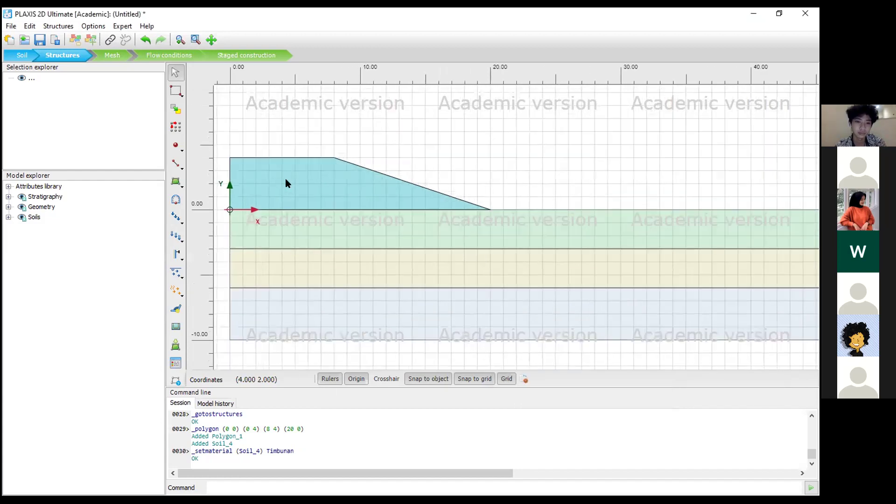
# Select the filled embankment polygon and look through its properties and vertex coordinates
pyautogui.click(297, 178)
pyautogui.rightClick(297, 177)
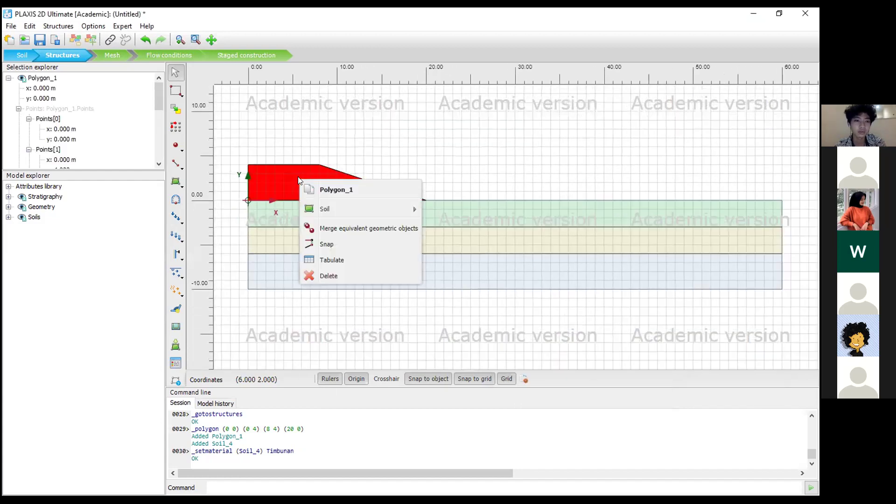
pyautogui.click(378, 115)
pyautogui.click(378, 115)
pyautogui.click(321, 190)
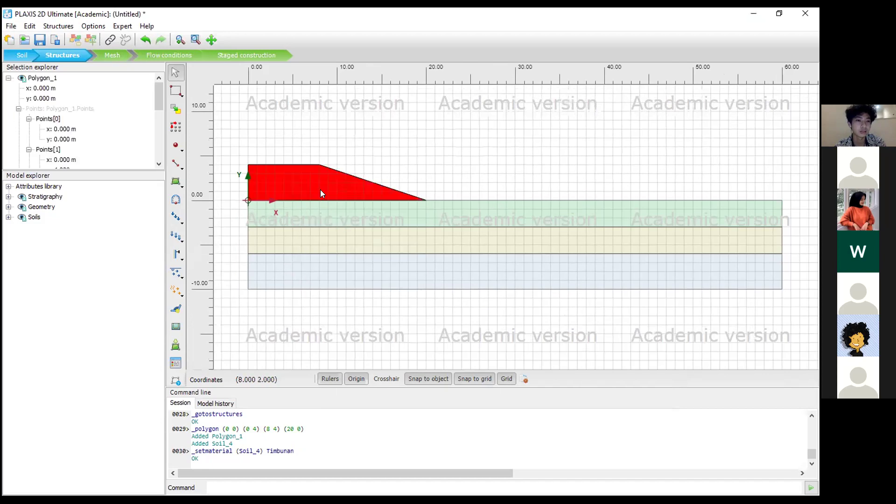
pyautogui.scroll(-3, 90, 134)
pyautogui.scroll(-3, 90, 134)
pyautogui.scroll(5, 83, 135)
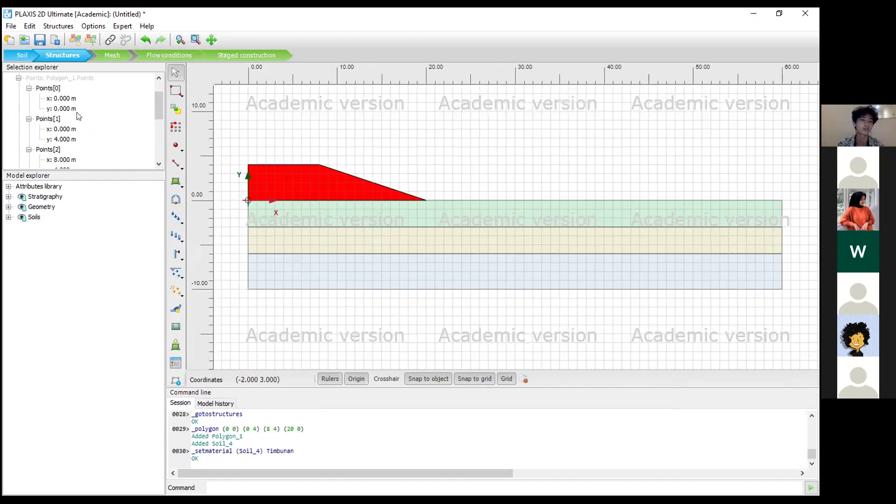
pyautogui.scroll(-2, 77, 115)
pyautogui.scroll(-3, 100, 142)
pyautogui.scroll(4, 86, 131)
pyautogui.scroll(-5, 85, 131)
pyautogui.click(371, 136)
pyautogui.click(305, 186)
pyautogui.click(371, 152)
# Review the embankment's vertex coordinates, assigned material, strength reduction, thermal and water conditions
pyautogui.click(314, 182)
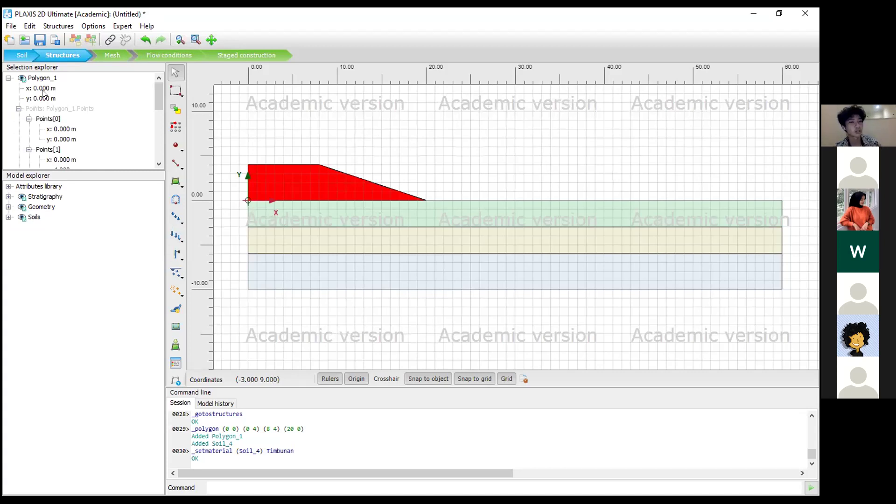
pyautogui.scroll(-1, 43, 93)
pyautogui.scroll(-1, 70, 140)
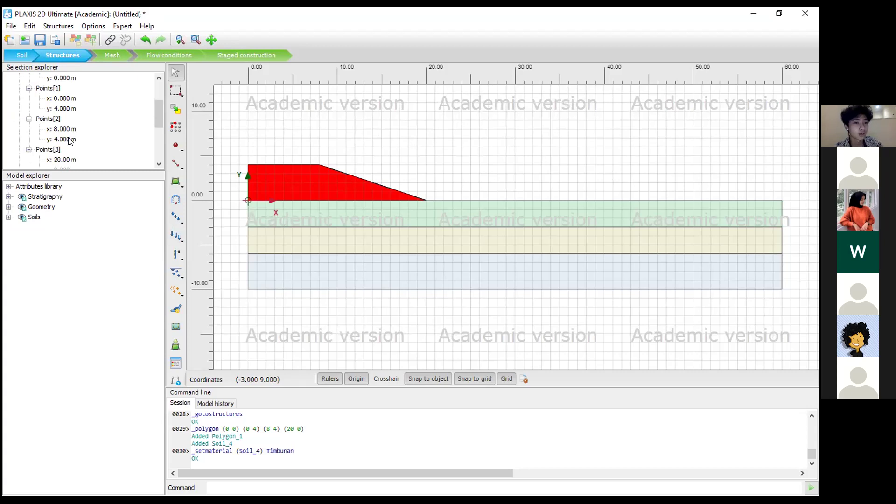
pyautogui.scroll(-1, 70, 137)
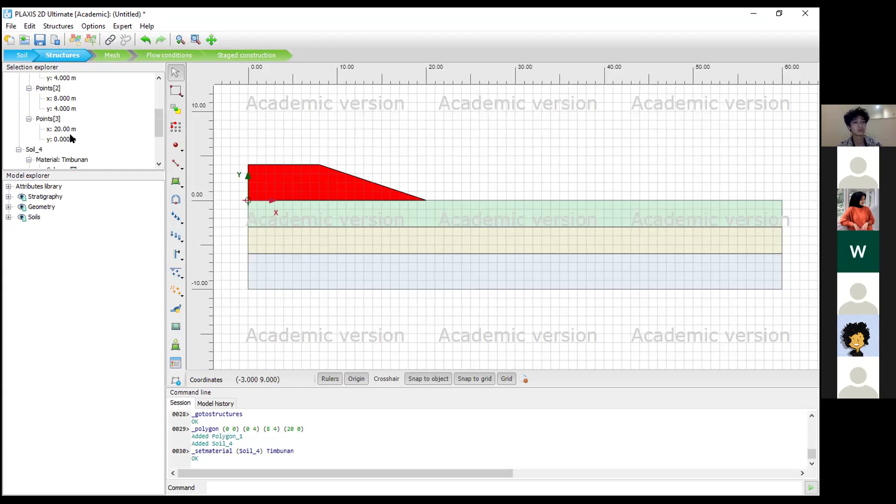
pyautogui.scroll(-1, 71, 139)
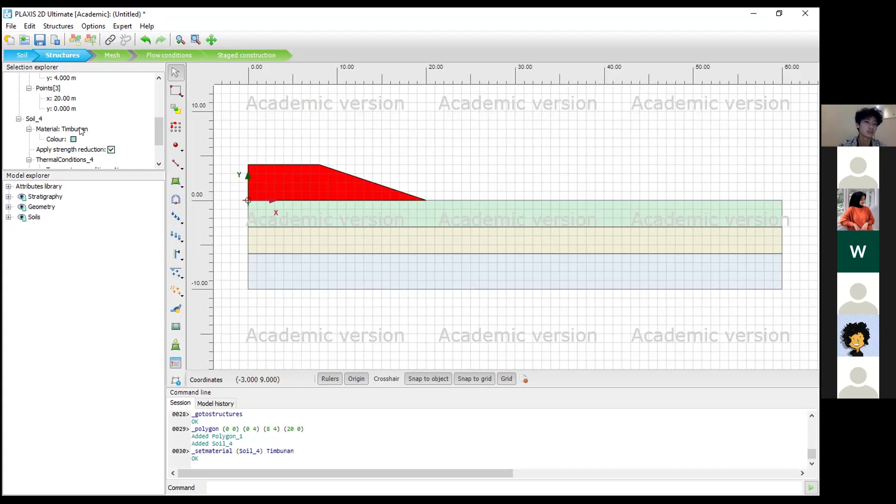
pyautogui.scroll(-2, 81, 131)
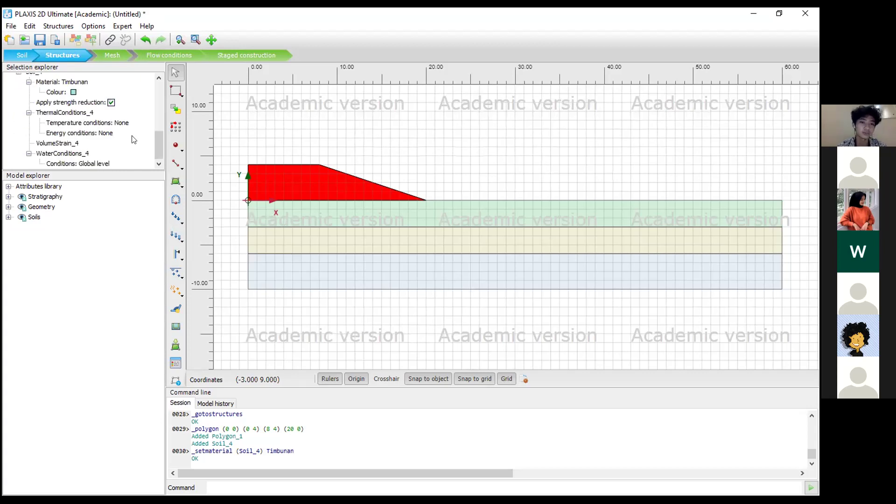
pyautogui.click(425, 152)
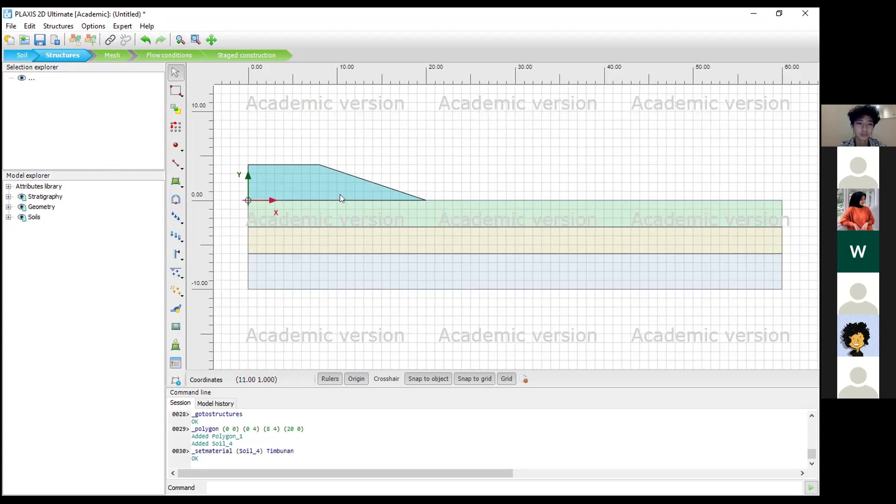
pyautogui.scroll(2, 316, 206)
pyautogui.scroll(-1, 316, 204)
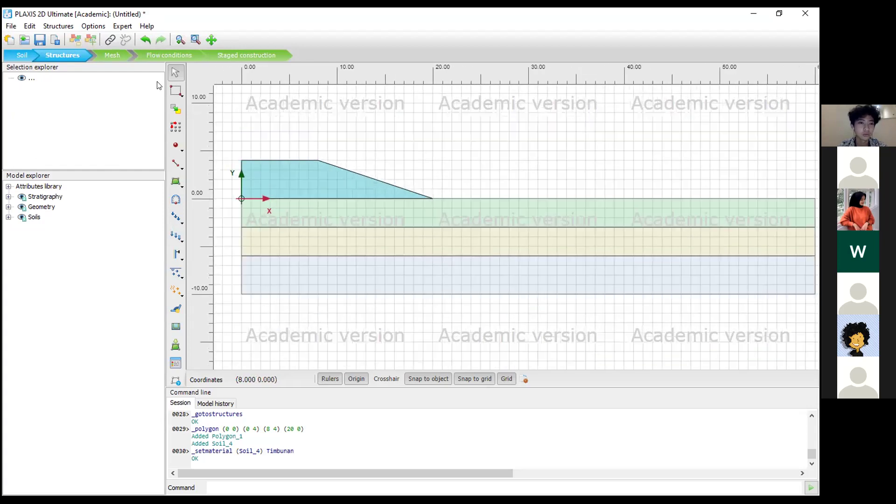
# Generate the finite element mesh for the whole model with enhanced mesh refinements and a Very fine element distribution
pyautogui.click(112, 55)
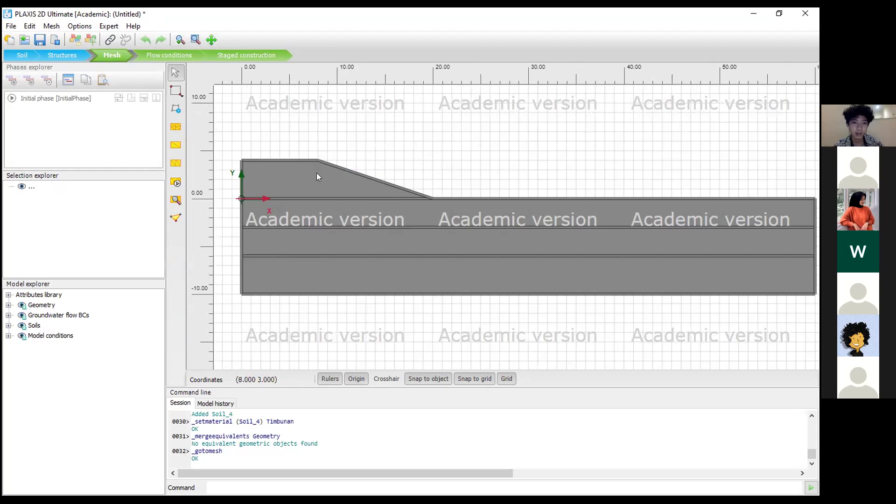
pyautogui.click(176, 185)
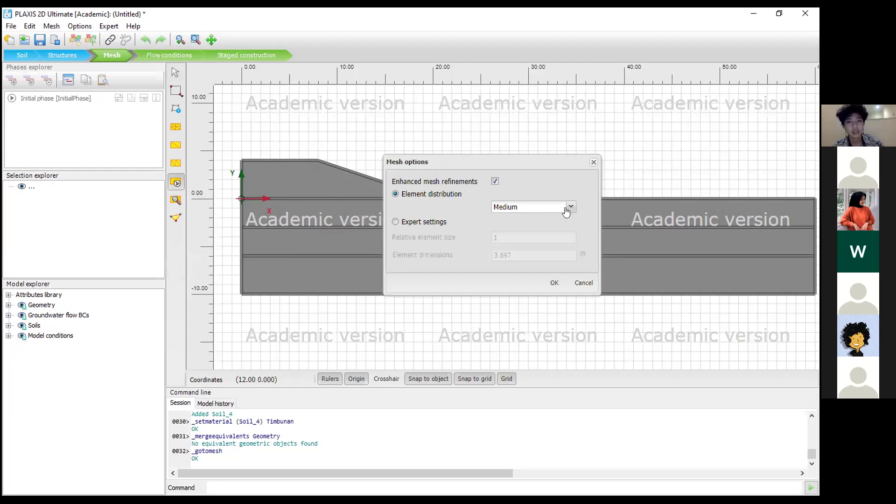
pyautogui.click(570, 208)
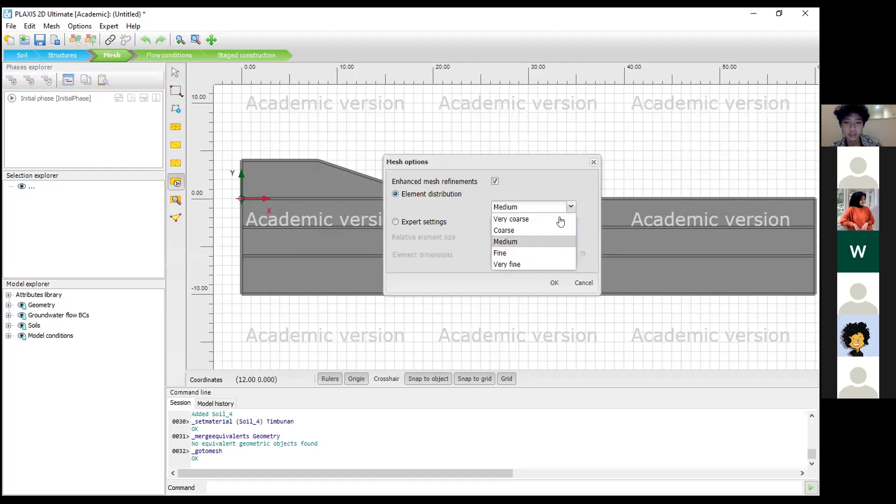
pyautogui.click(541, 262)
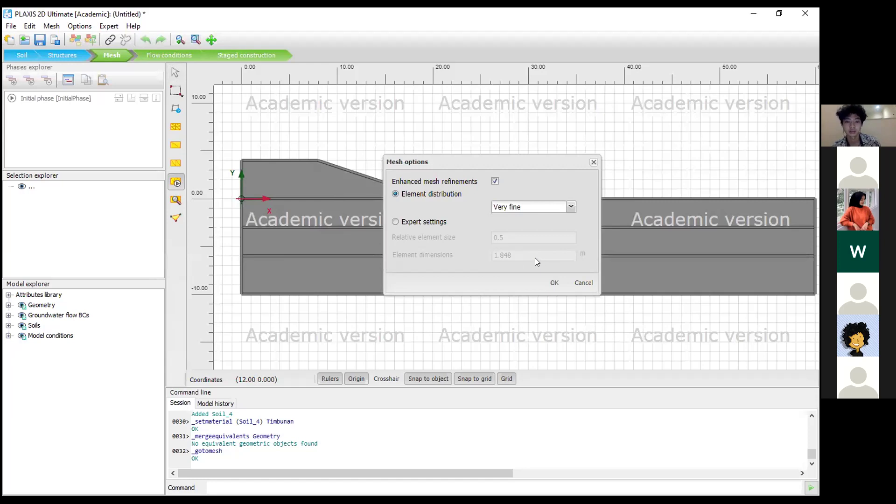
pyautogui.click(570, 207)
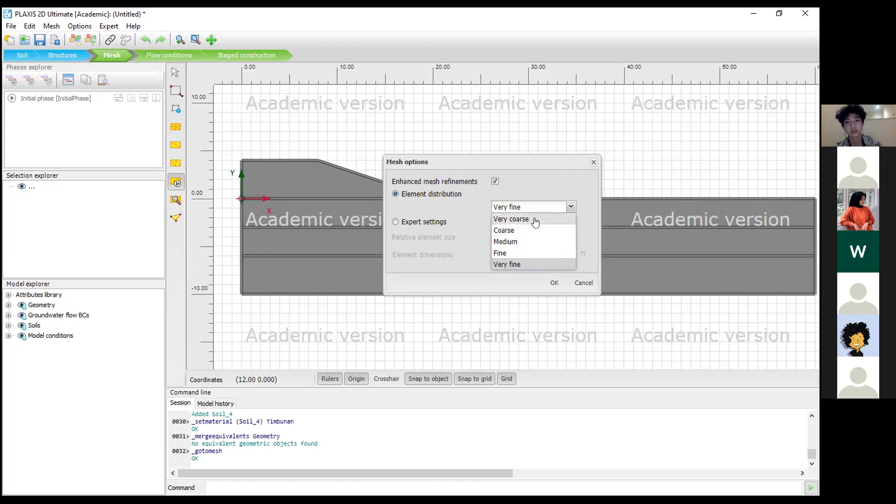
pyautogui.click(531, 263)
pyautogui.click(570, 207)
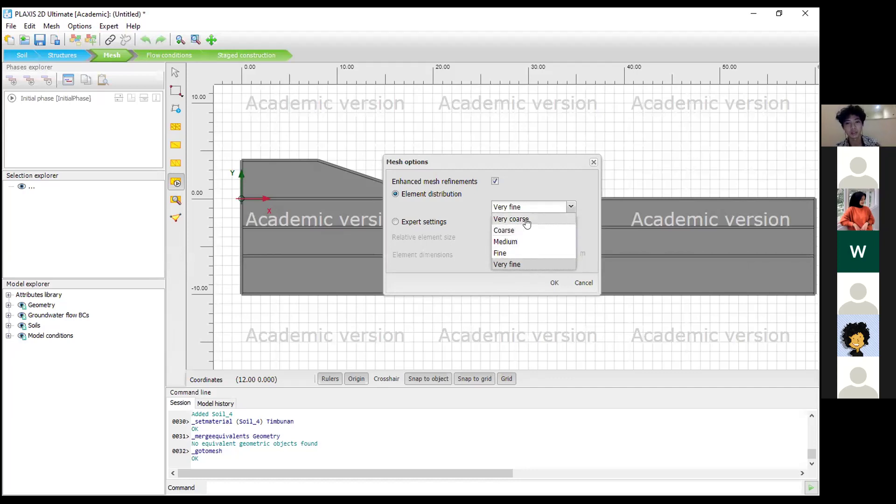
pyautogui.click(531, 265)
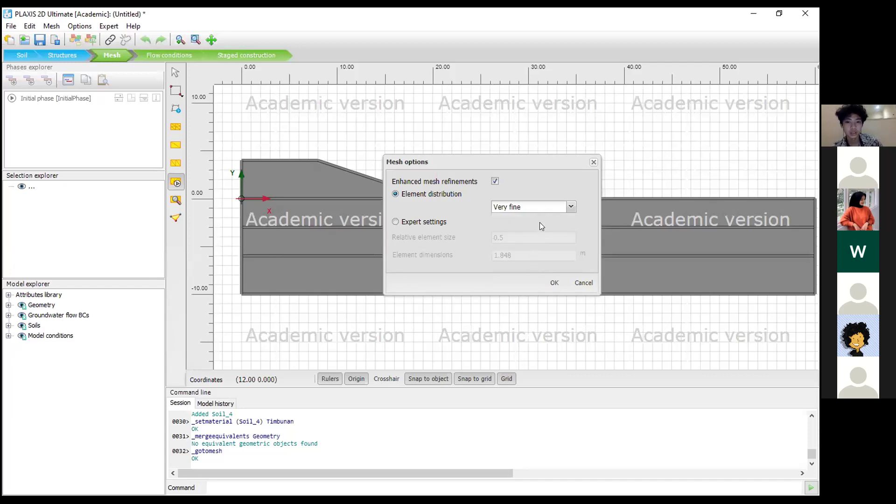
pyautogui.click(560, 284)
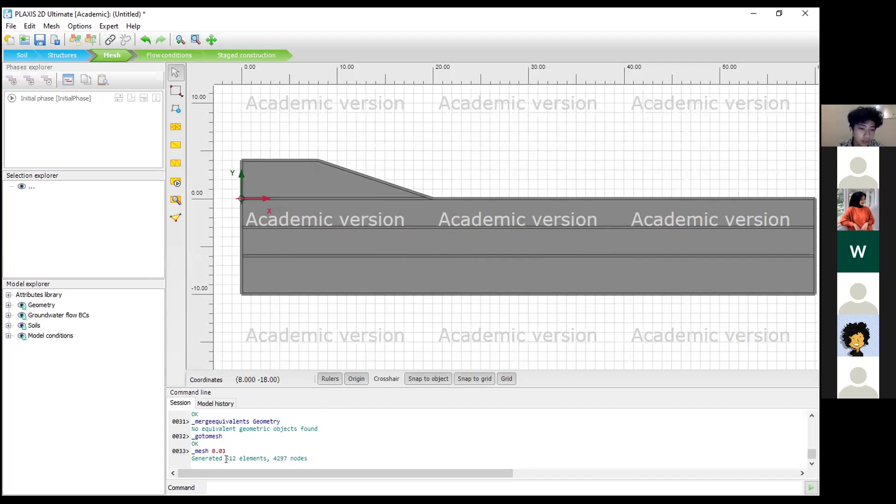
# Review the mesh generation command and its element and node output in the session log
pyautogui.moveTo(191, 449); pyautogui.dragTo(295, 464)
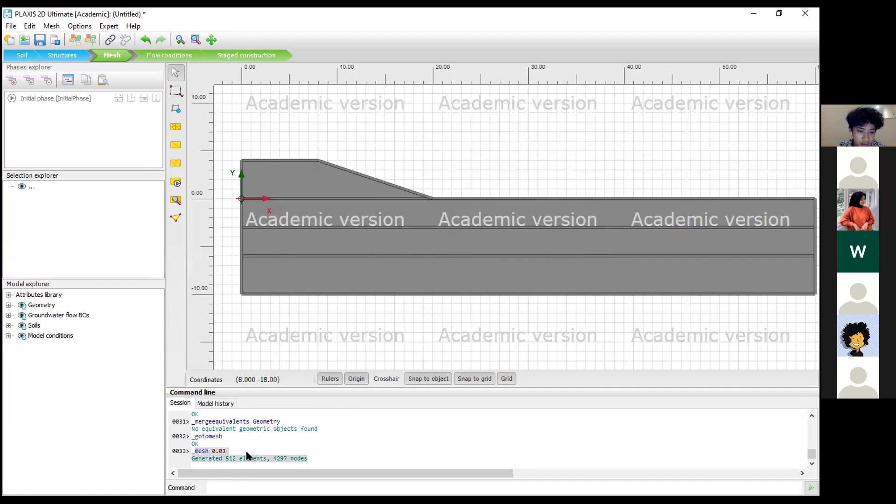
pyautogui.click(220, 460)
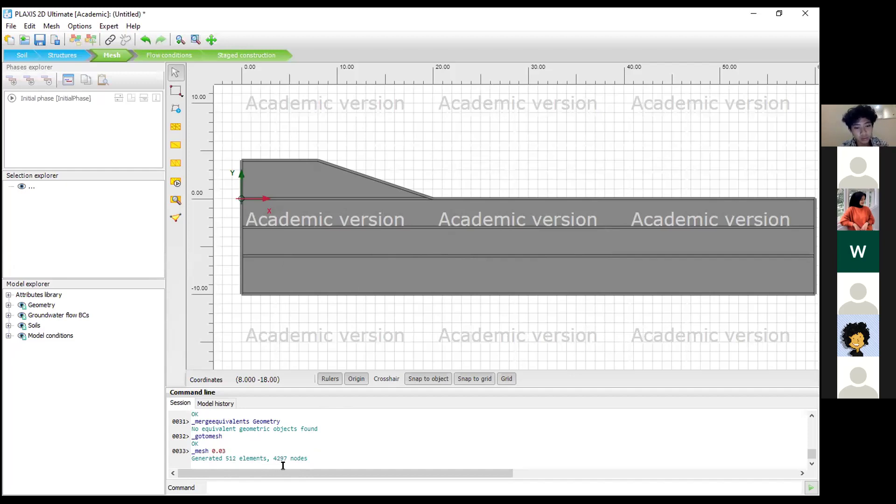
pyautogui.moveTo(307, 460); pyautogui.dragTo(267, 459)
pyautogui.click(267, 443)
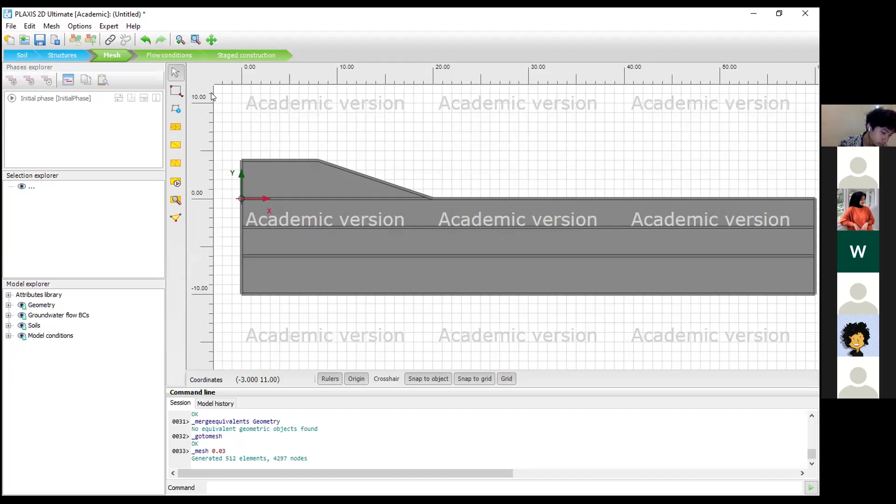
# Examine the global water level beneath the embankment in the flow conditions mode
pyautogui.click(174, 54)
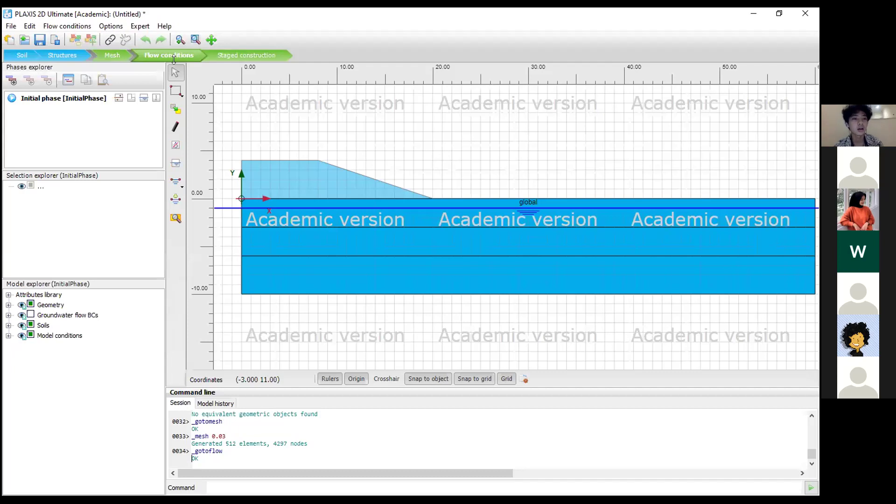
pyautogui.click(108, 55)
pyautogui.click(160, 56)
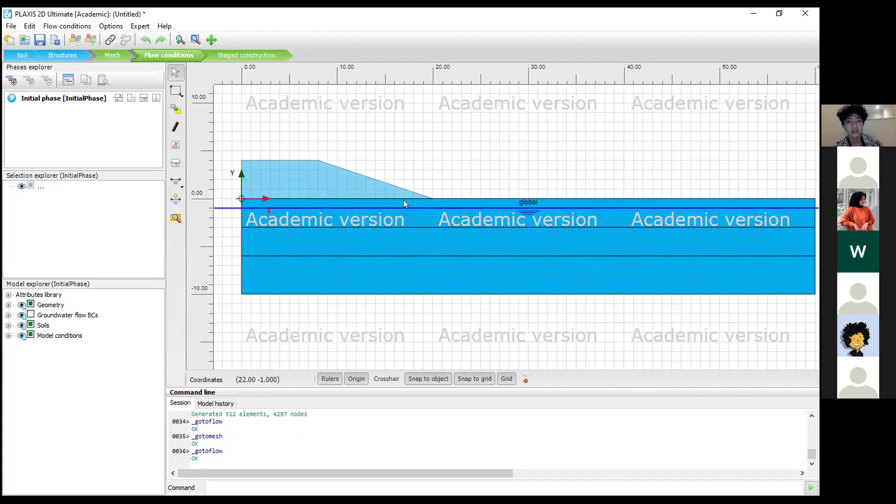
pyautogui.scroll(2, 240, 206)
pyautogui.scroll(5, 241, 206)
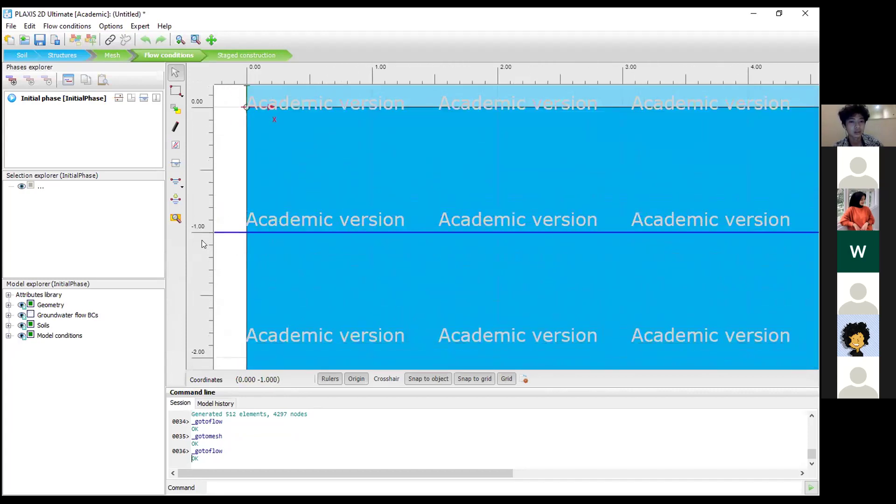
pyautogui.scroll(-3, 290, 229)
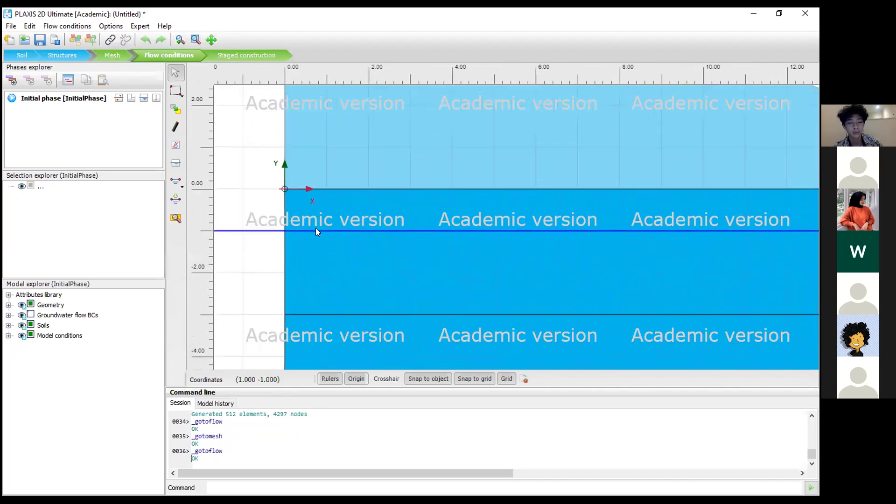
pyautogui.scroll(-3, 316, 229)
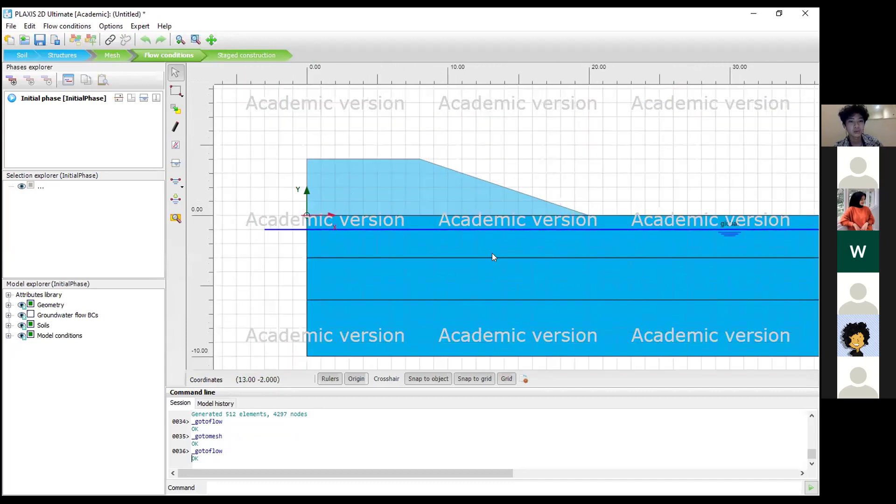
pyautogui.moveTo(514, 241); pyautogui.dragTo(452, 242)
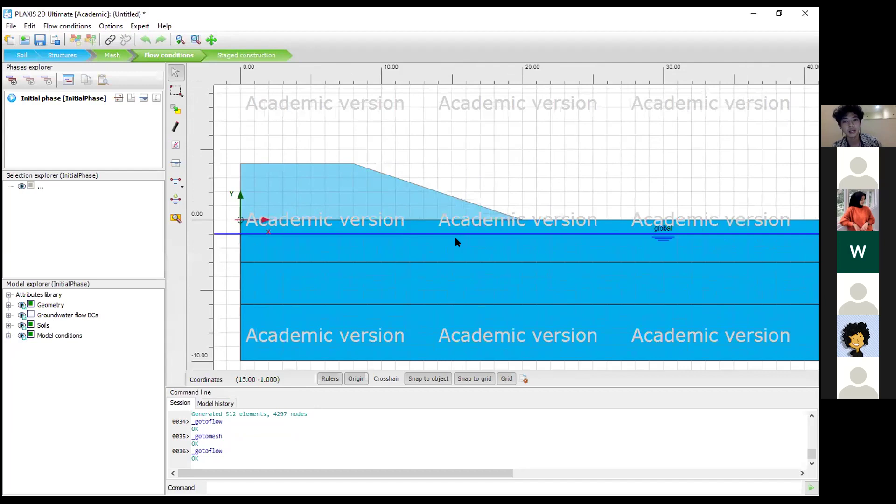
pyautogui.scroll(-1, 455, 237)
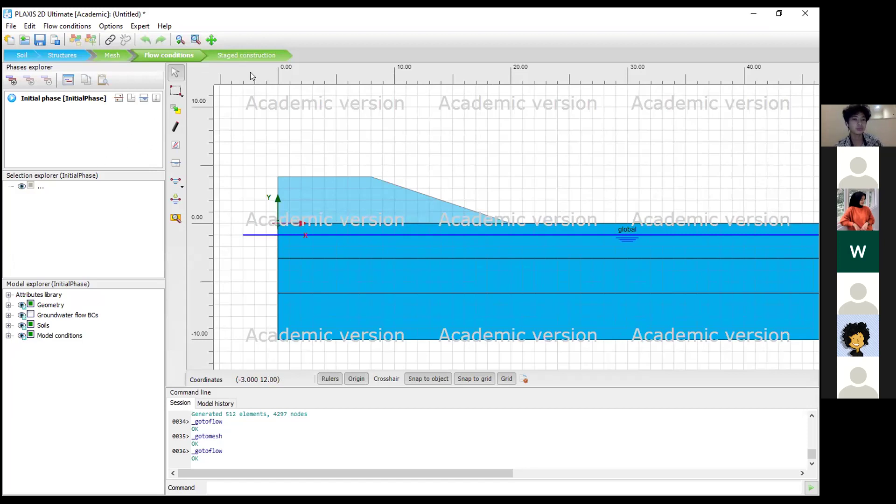
# Go to staged construction, open the initial phase's settings and examine its available calculation types
pyautogui.click(252, 55)
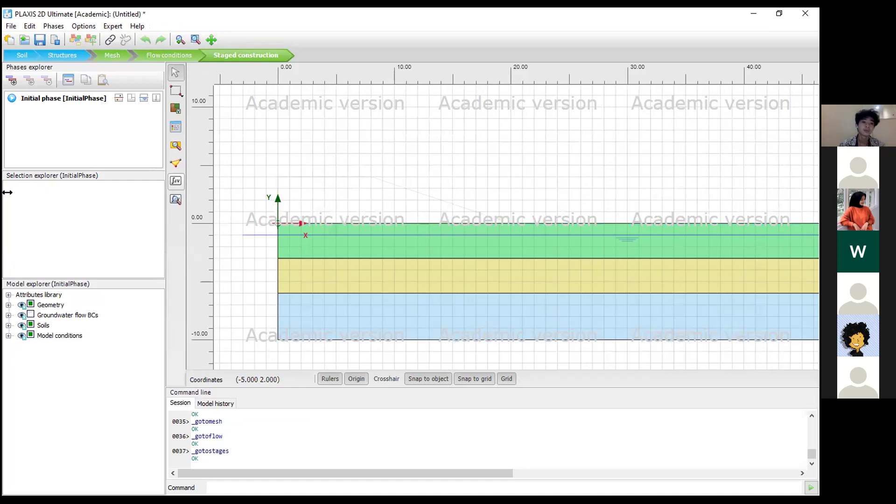
pyautogui.click(49, 102)
pyautogui.doubleClick(49, 100)
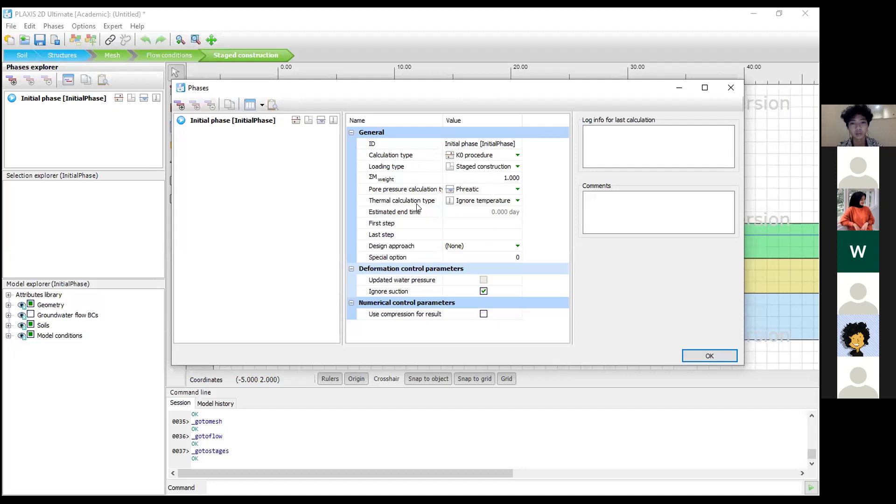
pyautogui.click(503, 154)
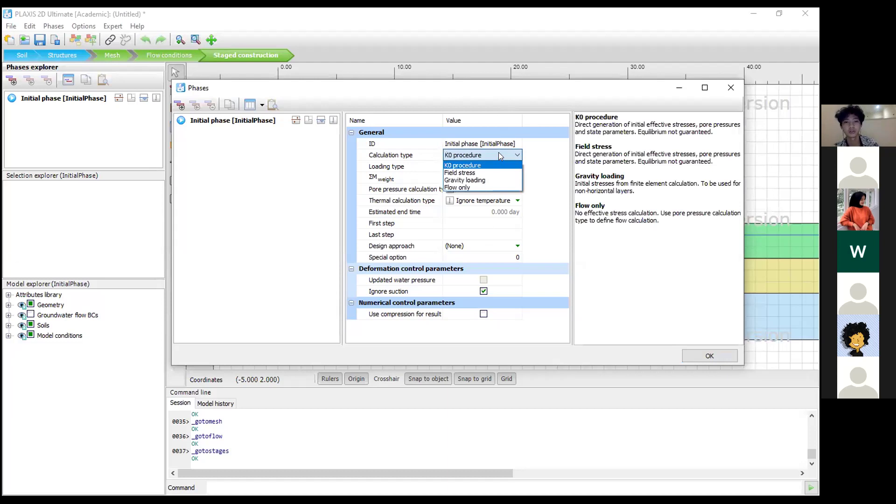
pyautogui.click(498, 152)
pyautogui.moveTo(510, 101); pyautogui.dragTo(510, 128)
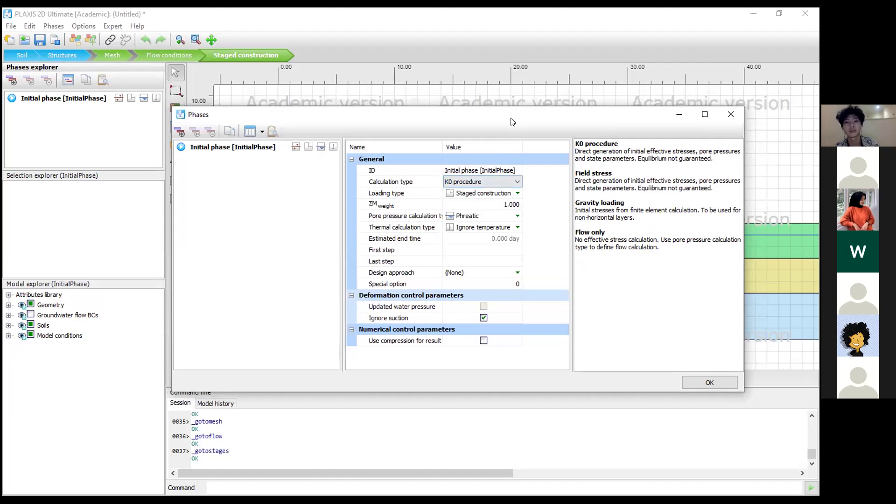
pyautogui.moveTo(511, 122); pyautogui.dragTo(525, 108)
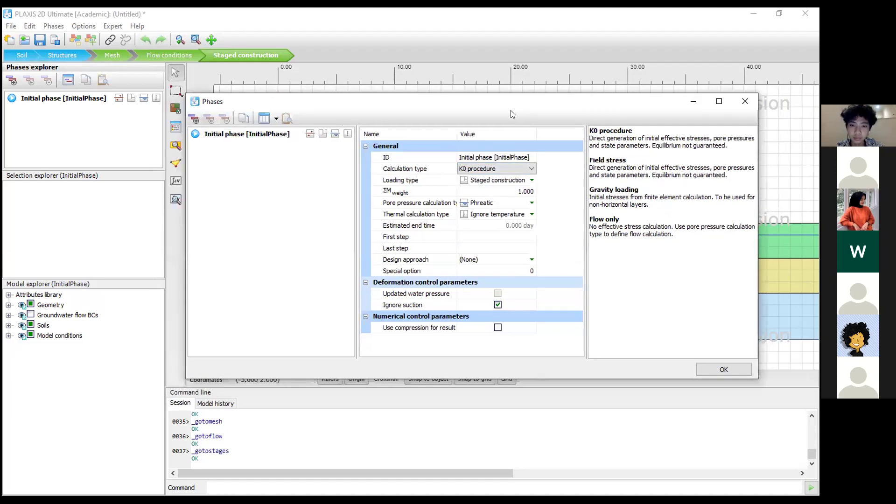
# Review the initial phase's loading, pore pressure and thermal calculation options, and close its settings
pyautogui.click(495, 180)
pyautogui.click(496, 180)
pyautogui.click(495, 180)
pyautogui.click(498, 202)
pyautogui.click(498, 202)
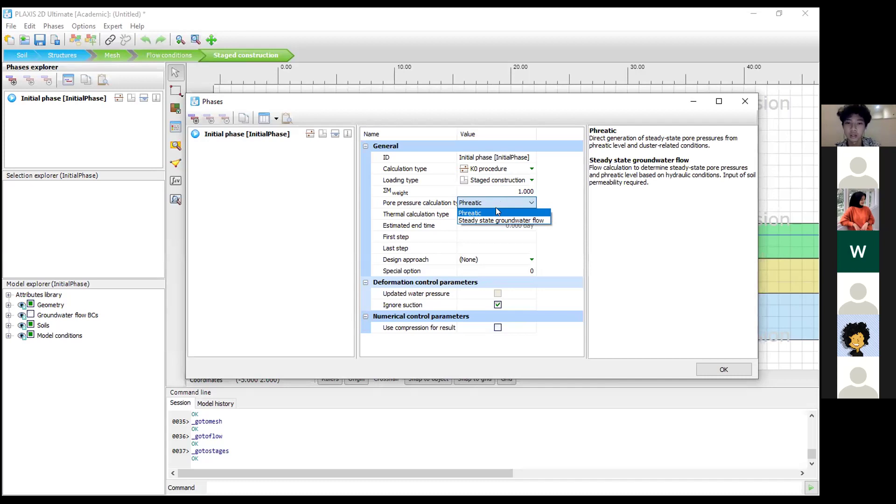
pyautogui.click(496, 205)
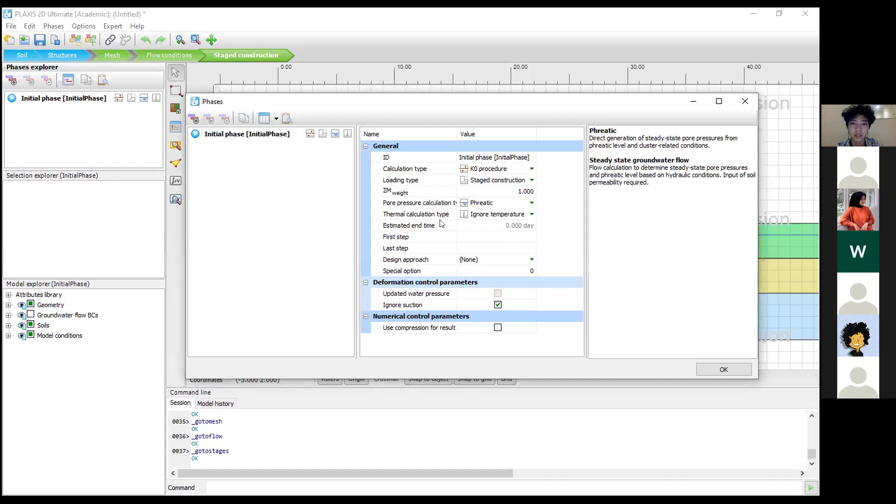
pyautogui.click(498, 214)
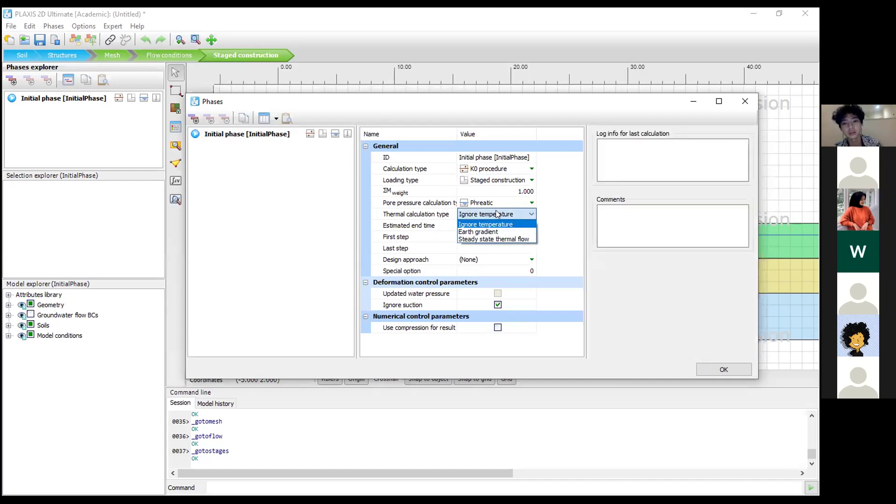
pyautogui.click(497, 214)
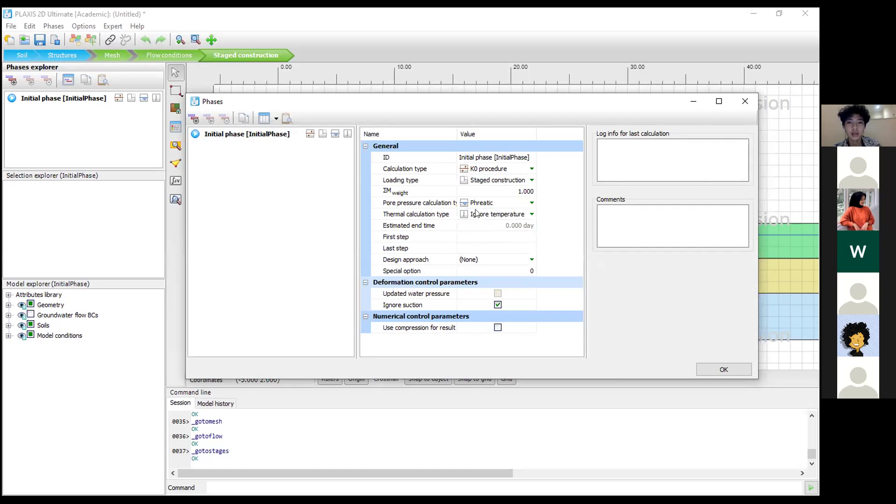
pyautogui.click(707, 367)
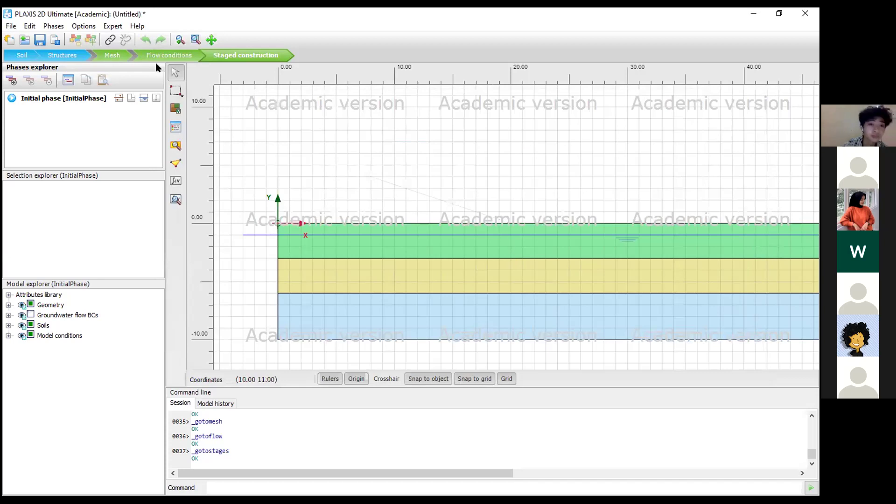
# Add a calculation phase after the initial phase and name it kontruksi timbunan
pyautogui.click(12, 82)
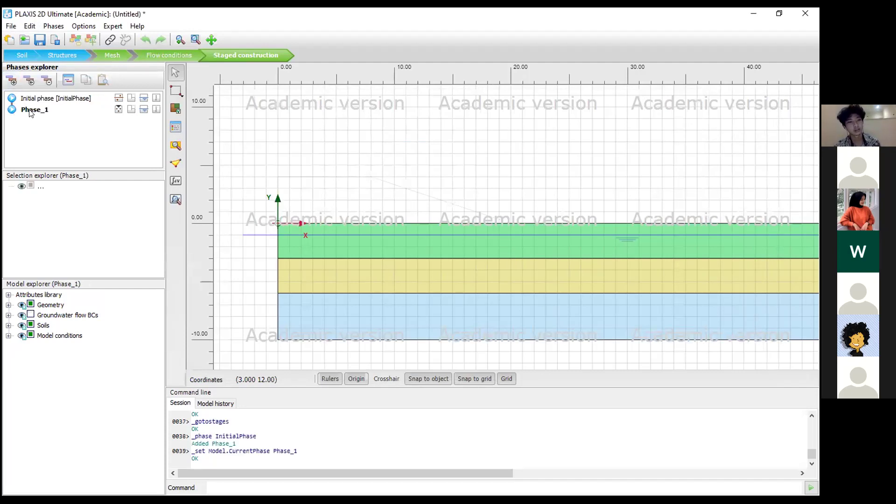
pyautogui.doubleClick(39, 112)
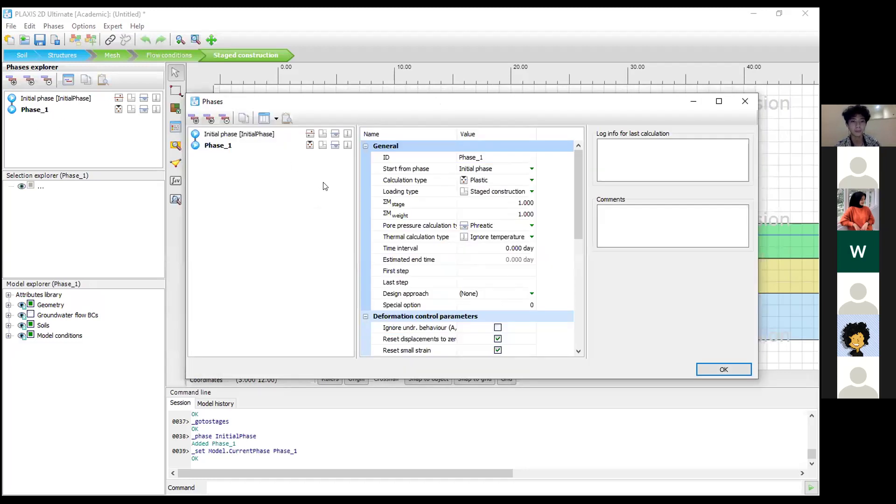
pyautogui.click(500, 157)
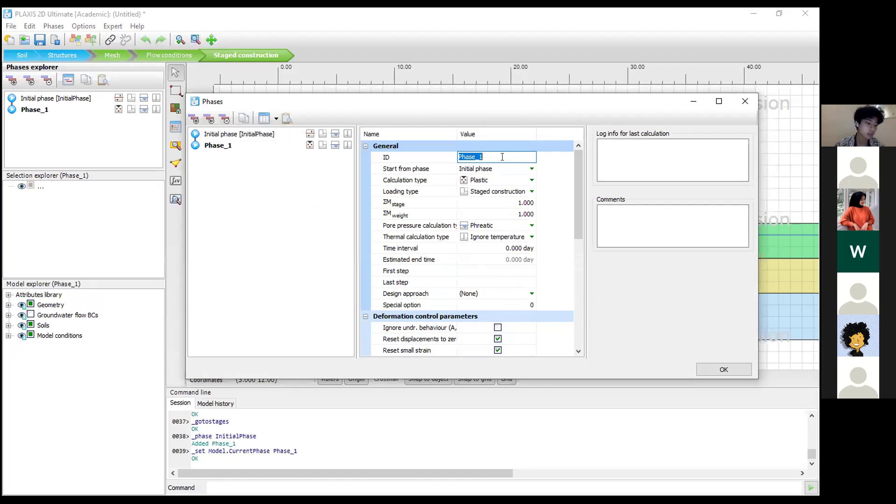
pyautogui.write('kontruksi timbunan')
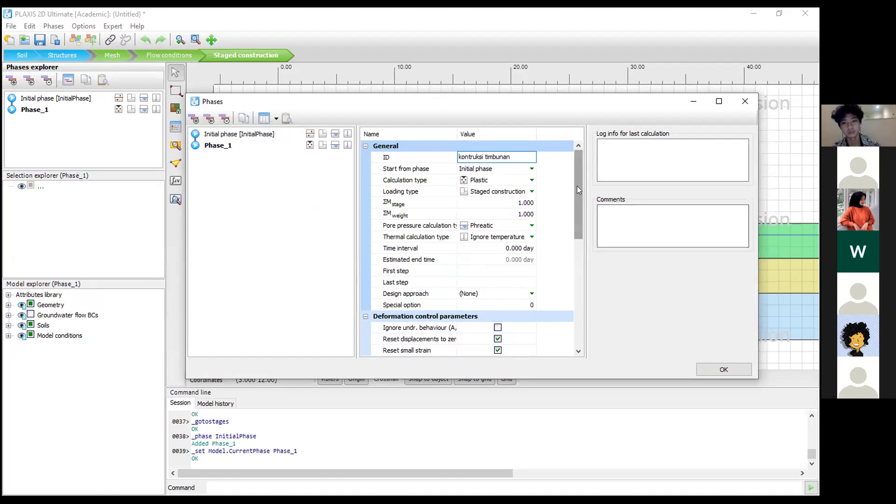
pyautogui.scroll(-1, 577, 186)
pyautogui.scroll(1, 577, 182)
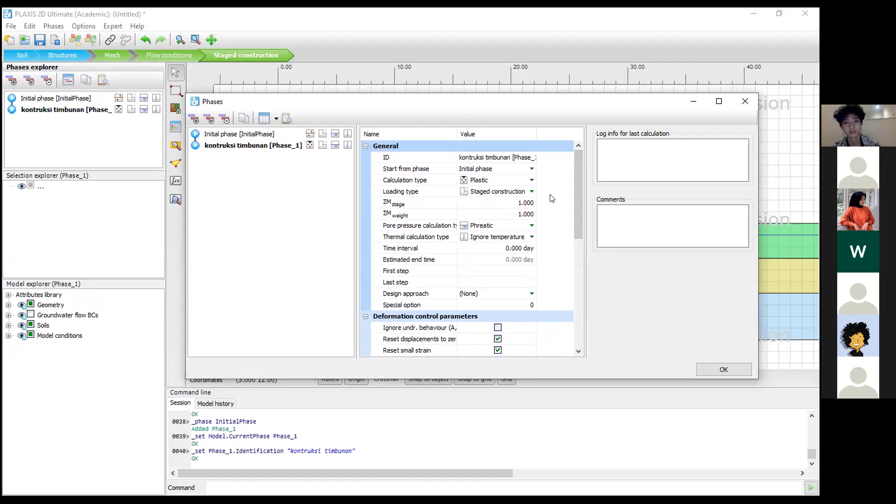
# Examine the calculation type and loading type options of the kontruksi timbunan phase, keeping Plastic as the calculation type
pyautogui.click(493, 182)
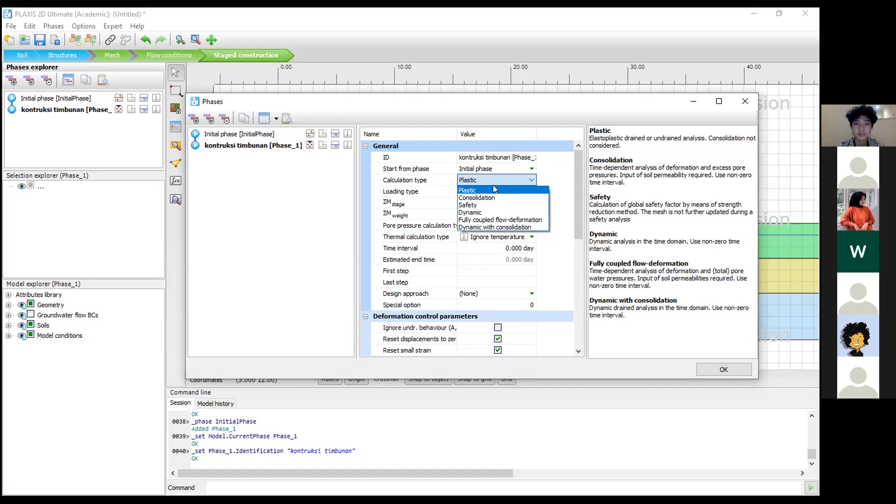
pyautogui.click(493, 182)
pyautogui.click(495, 177)
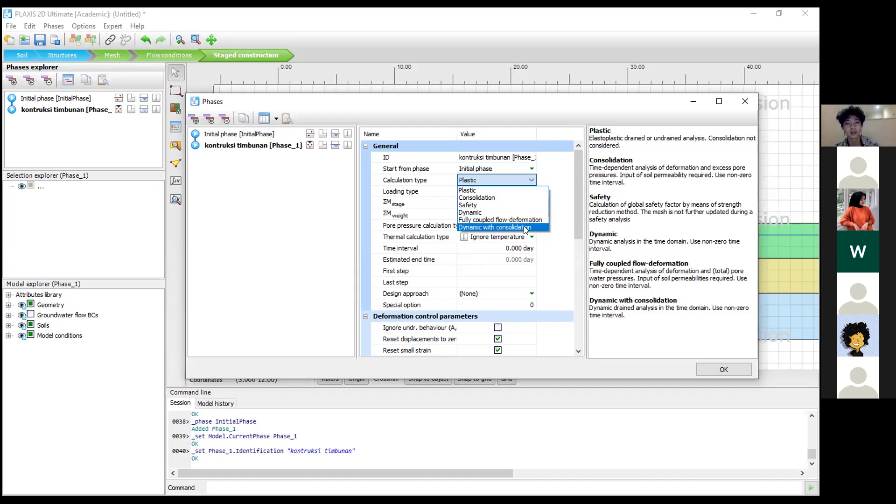
pyautogui.click(525, 191)
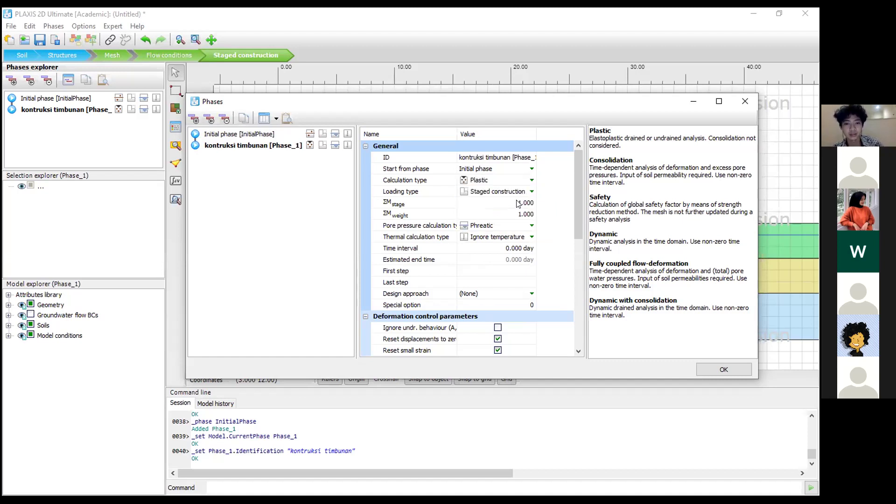
pyautogui.click(506, 193)
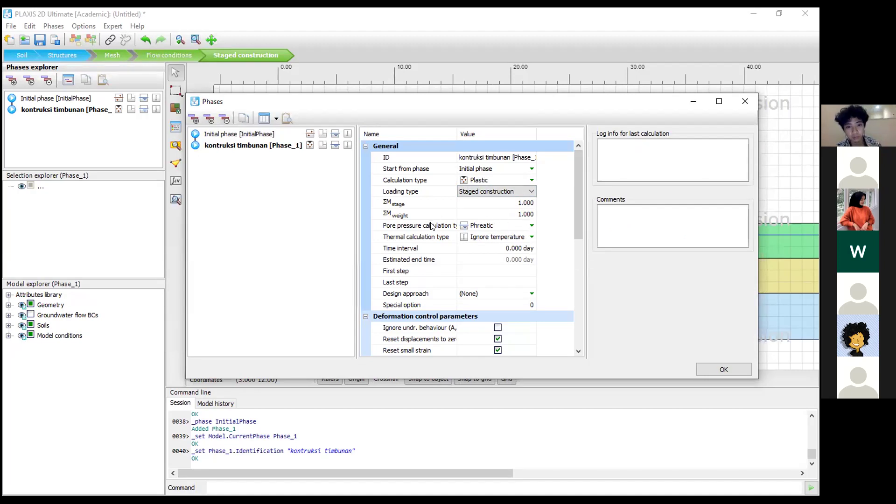
# Review the kontruksi timbunan phase's pore pressure calculation options and remaining parameters, and close the phase settings
pyautogui.click(498, 223)
pyautogui.click(498, 225)
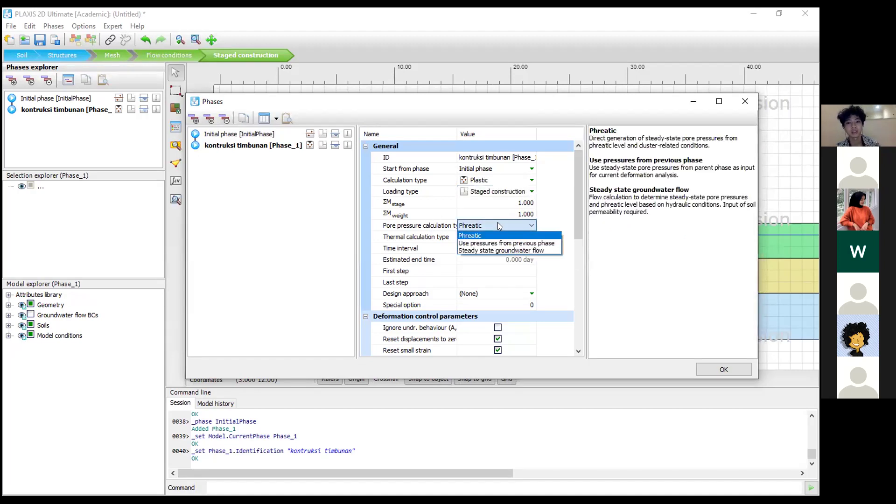
pyautogui.click(499, 226)
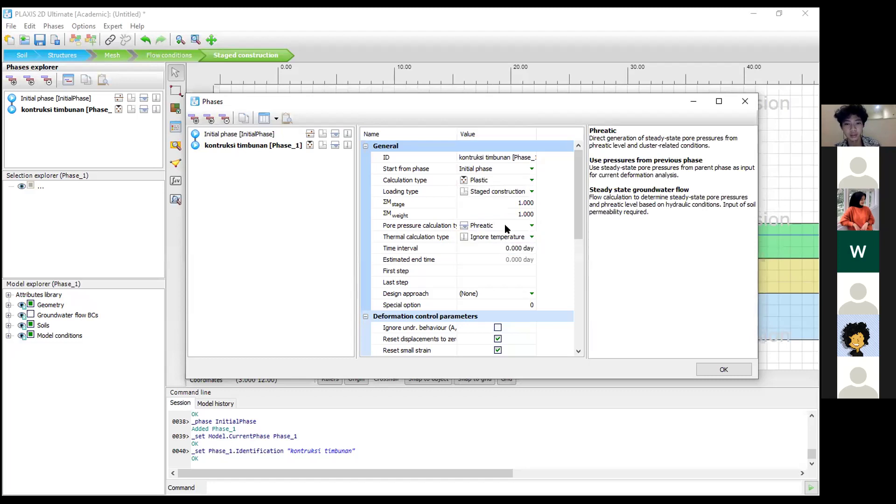
pyautogui.click(505, 226)
pyautogui.click(505, 228)
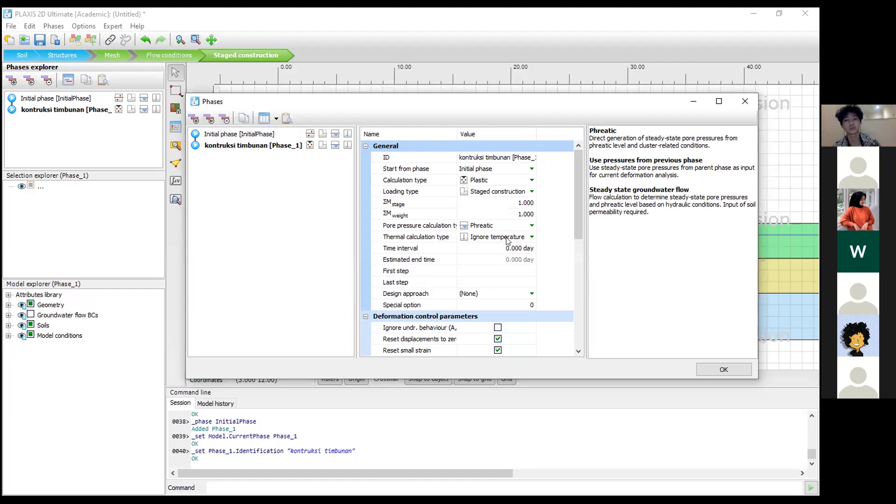
pyautogui.scroll(-5, 507, 239)
pyautogui.scroll(-3, 506, 234)
pyautogui.scroll(8, 504, 235)
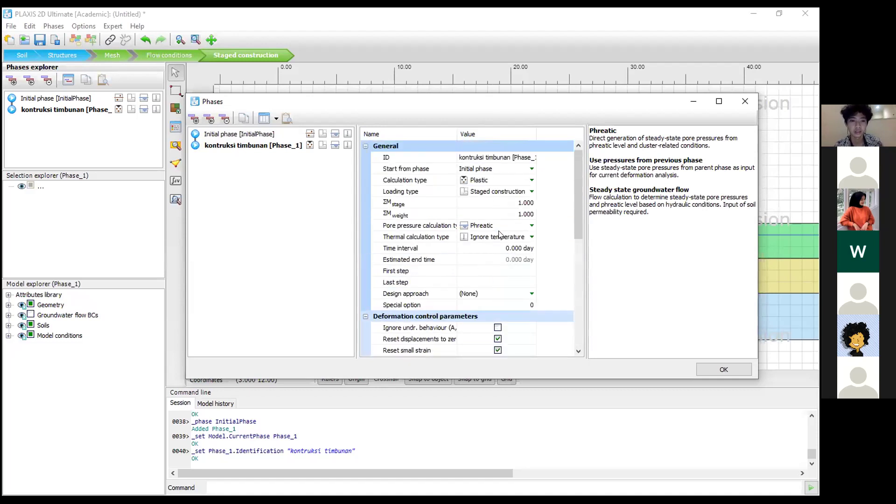
pyautogui.click(716, 369)
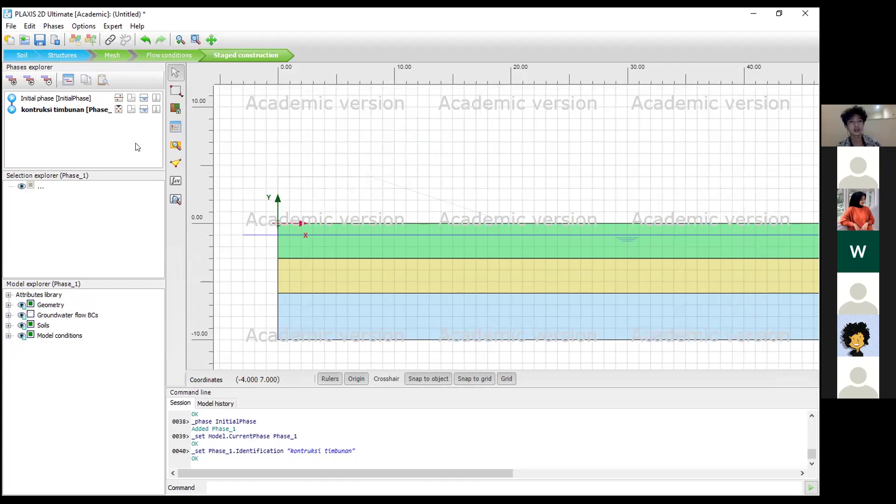
pyautogui.click(317, 197)
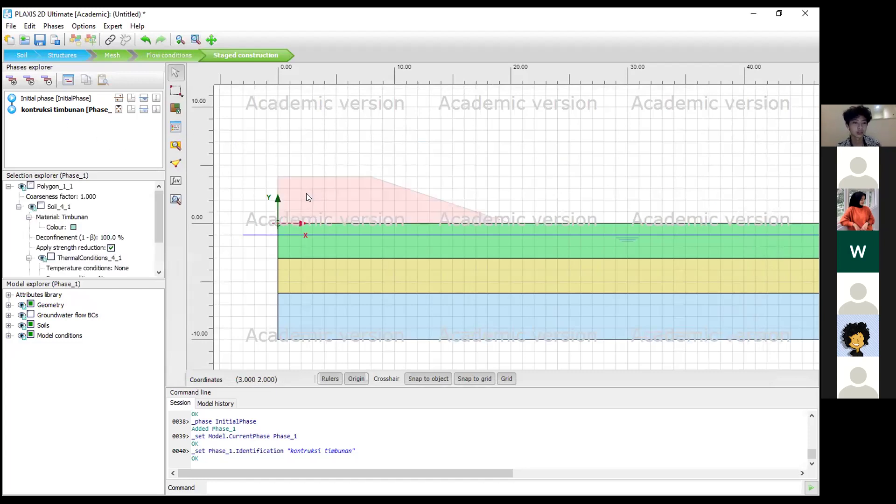
pyautogui.rightClick(306, 196)
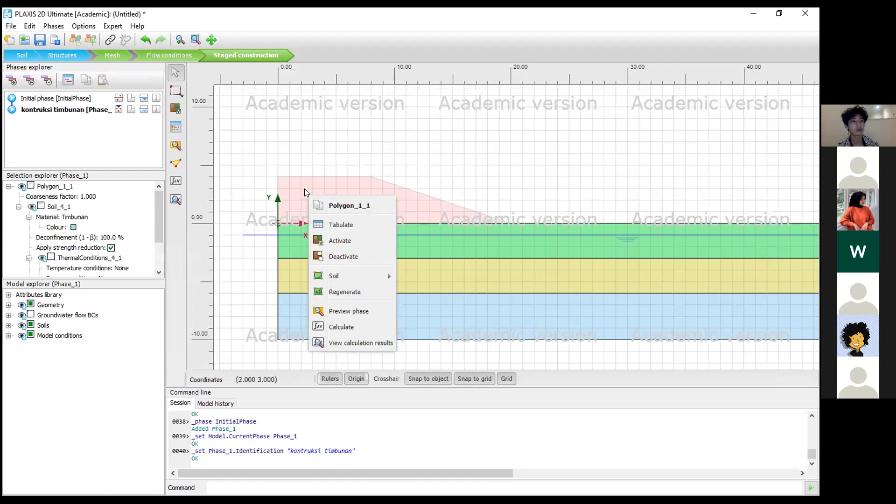
pyautogui.click(346, 153)
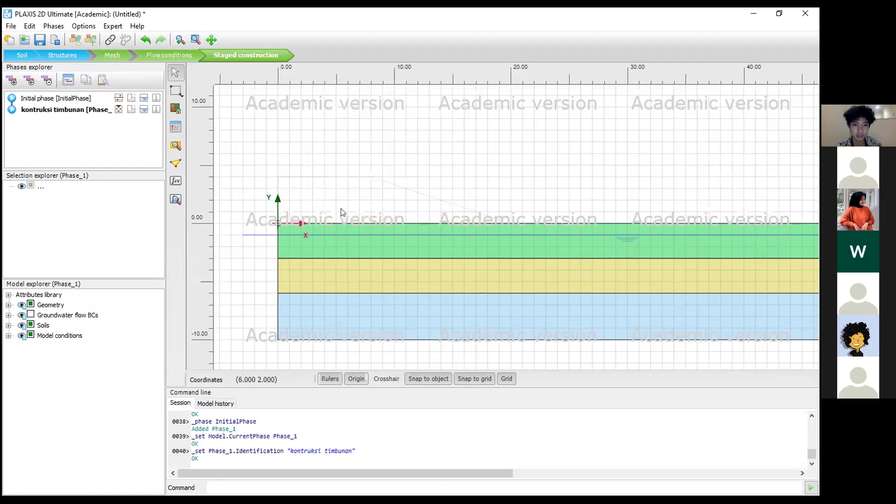
pyautogui.scroll(-3, 351, 216)
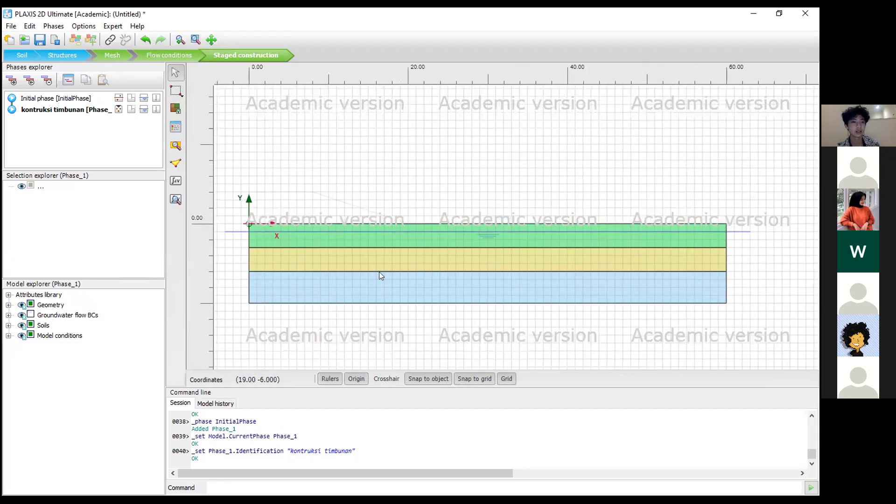
pyautogui.scroll(1, 286, 201)
pyautogui.rightClick(299, 211)
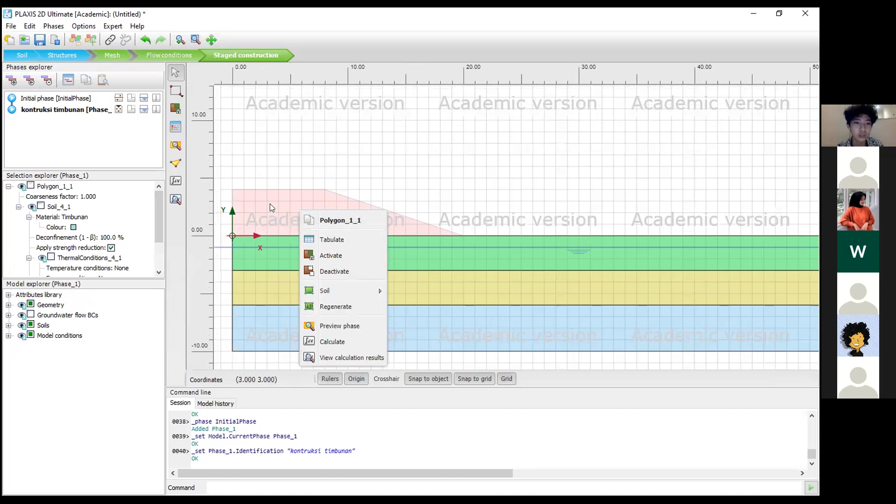
pyautogui.click(396, 159)
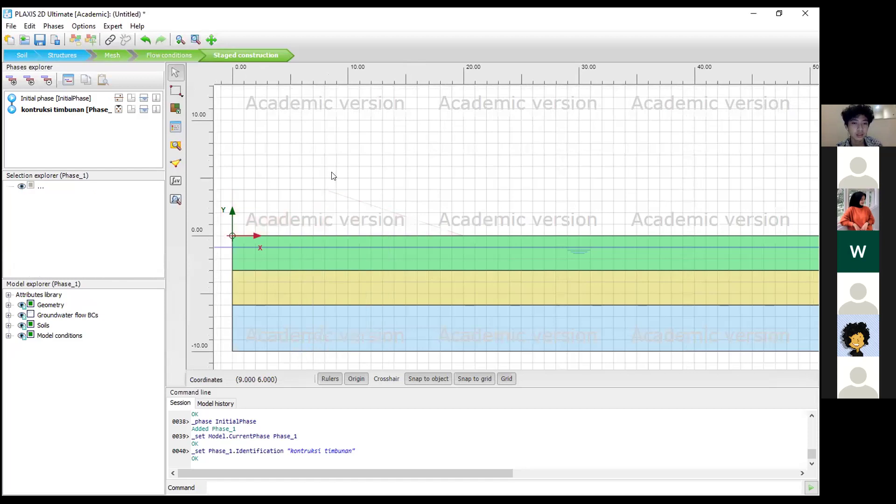
# Activate the embankment soil polygon above the ground surface in the kontruksi timbunan phase
pyautogui.scroll(1, 287, 206)
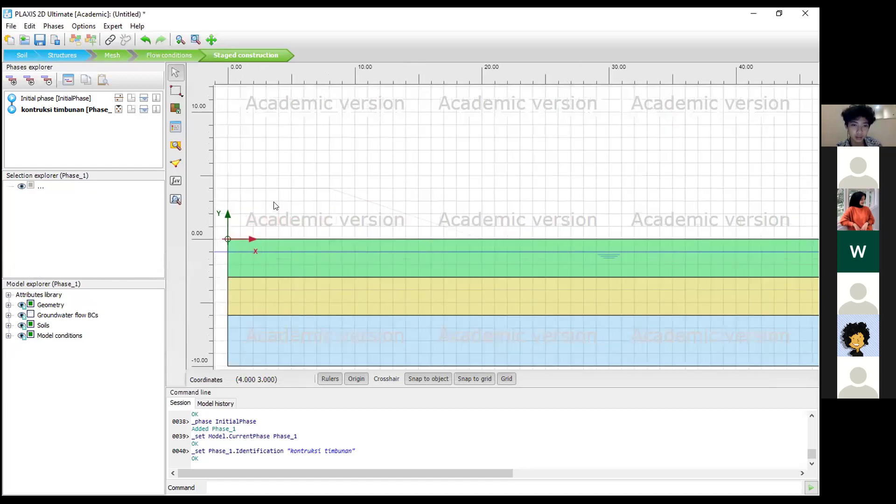
pyautogui.moveTo(352, 202); pyautogui.dragTo(392, 202)
pyautogui.click(374, 203)
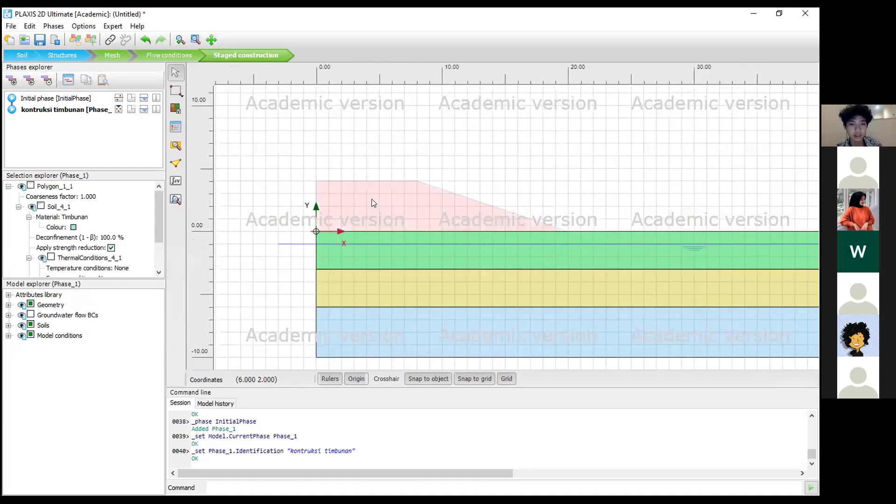
pyautogui.rightClick(370, 195)
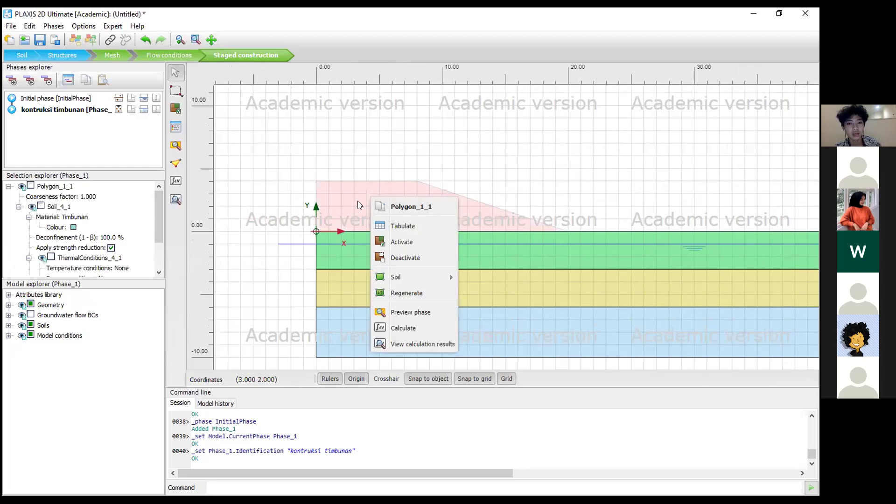
pyautogui.click(410, 242)
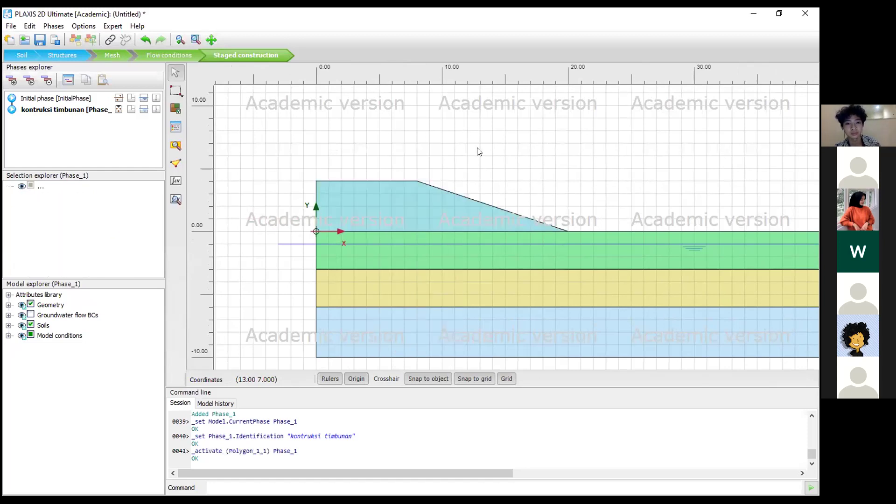
# Examine the soil materials that can be assigned to the activated embankment polygon, without assigning another one
pyautogui.scroll(-2, 440, 168)
pyautogui.moveTo(490, 144); pyautogui.dragTo(410, 160)
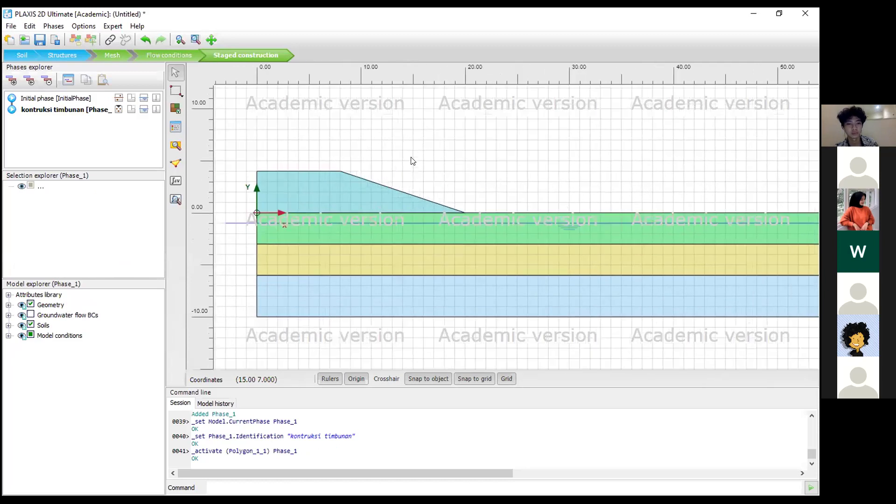
pyautogui.rightClick(321, 193)
pyautogui.moveTo(378, 274)
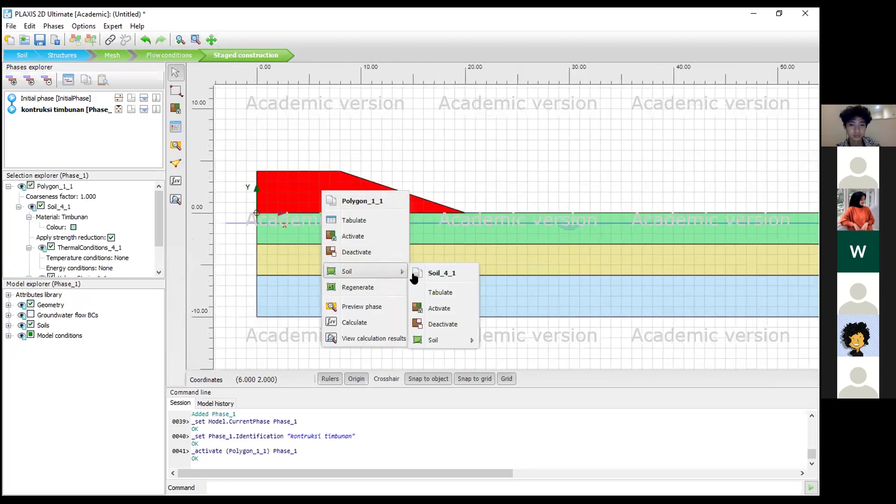
pyautogui.moveTo(452, 339)
pyautogui.moveTo(511, 332)
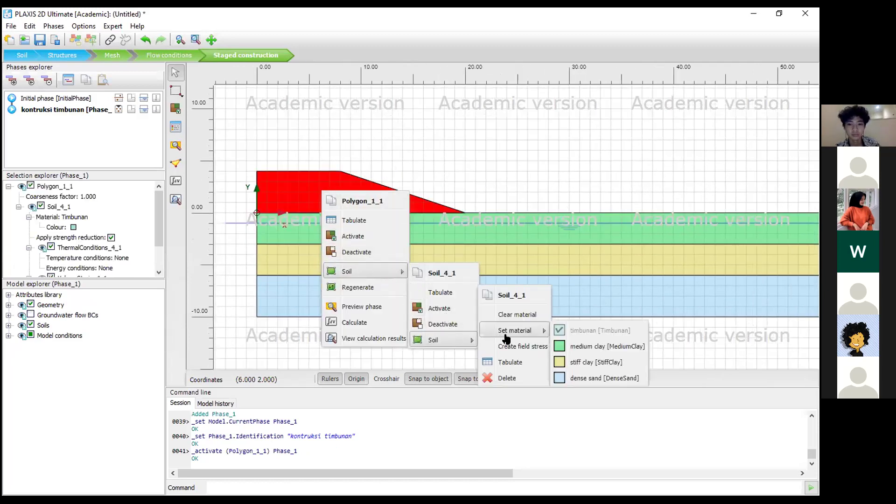
pyautogui.click(526, 205)
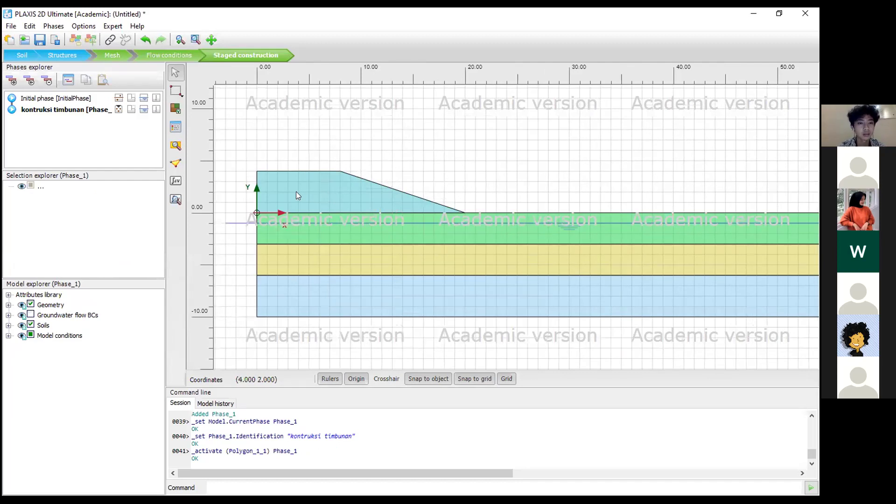
# Inspect the embankment polygon's properties and the material choices for its soil, and clear the selection
pyautogui.click(308, 195)
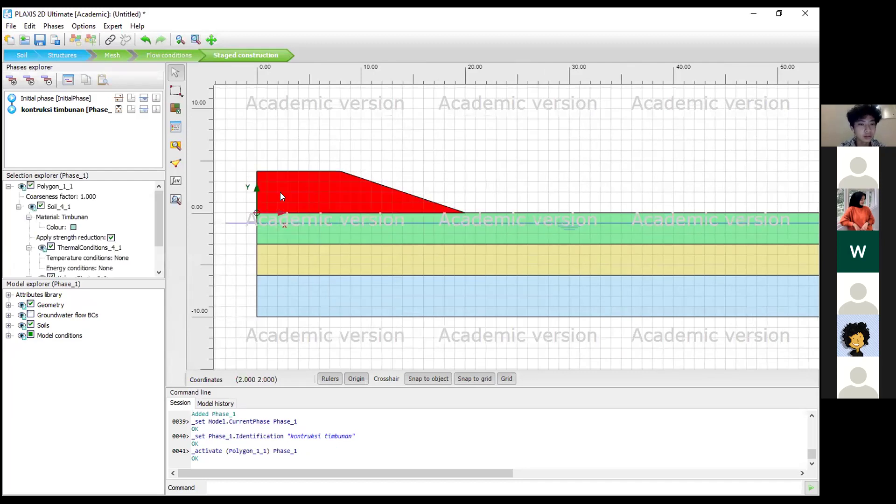
pyautogui.click(344, 137)
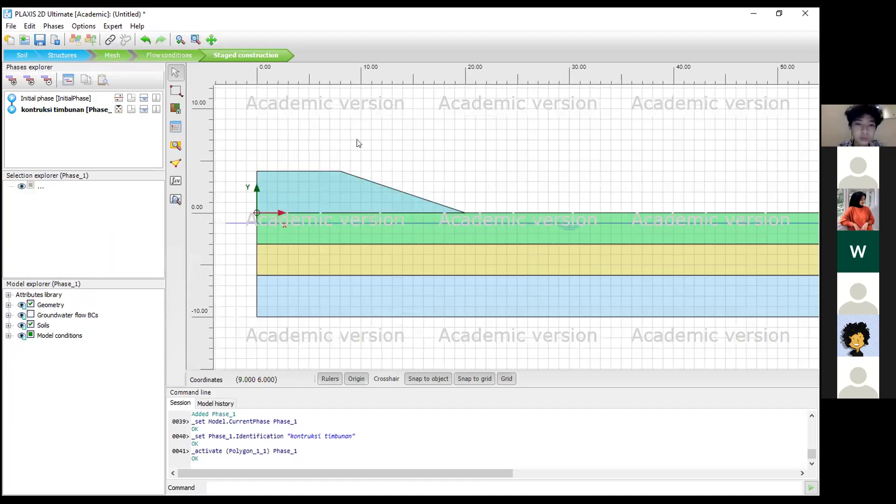
pyautogui.click(326, 191)
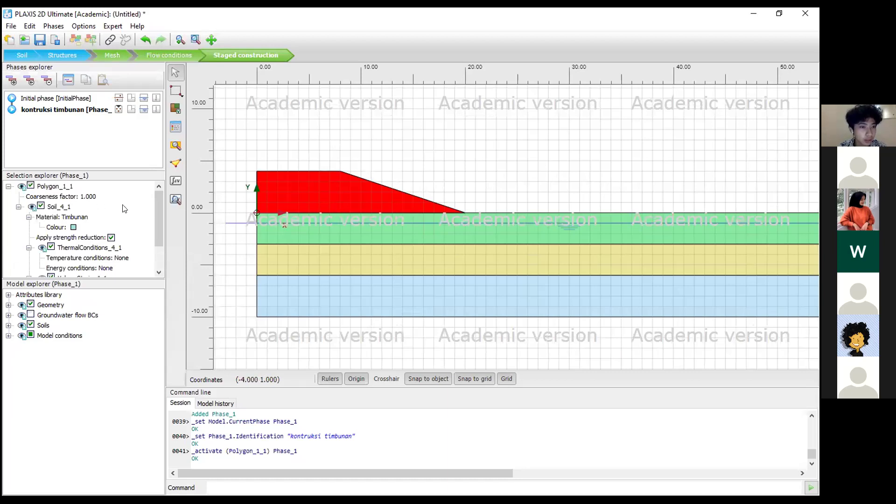
pyautogui.click(84, 216)
pyautogui.click(84, 217)
pyautogui.click(77, 217)
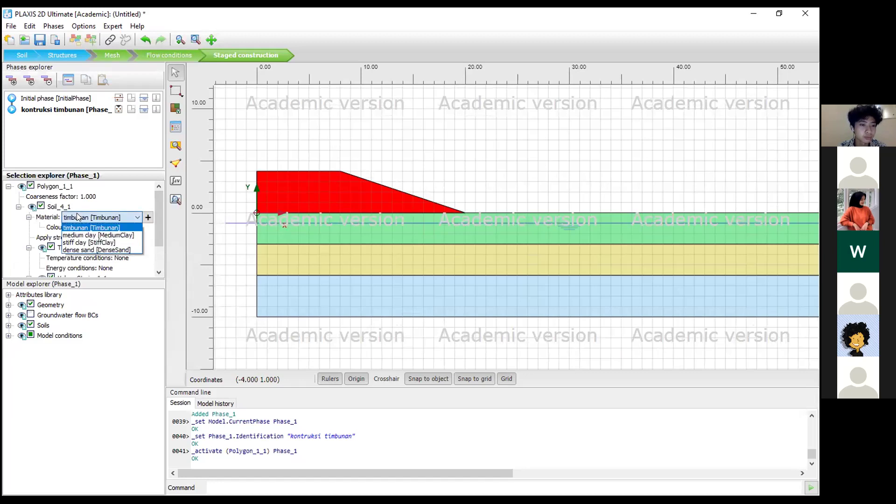
pyautogui.click(77, 213)
pyautogui.click(396, 136)
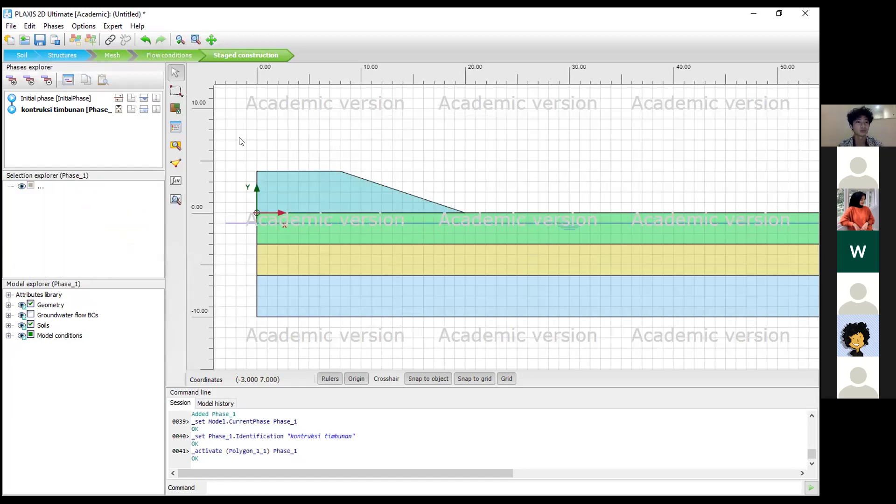
# Add a calculation phase after kontruksi timbunan and name it faktor keamanan
pyautogui.click(11, 82)
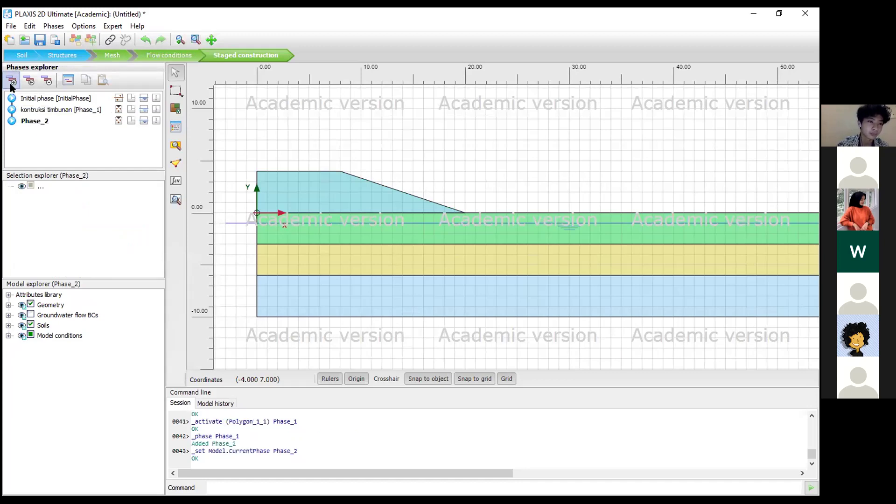
pyautogui.doubleClick(38, 123)
pyautogui.click(499, 157)
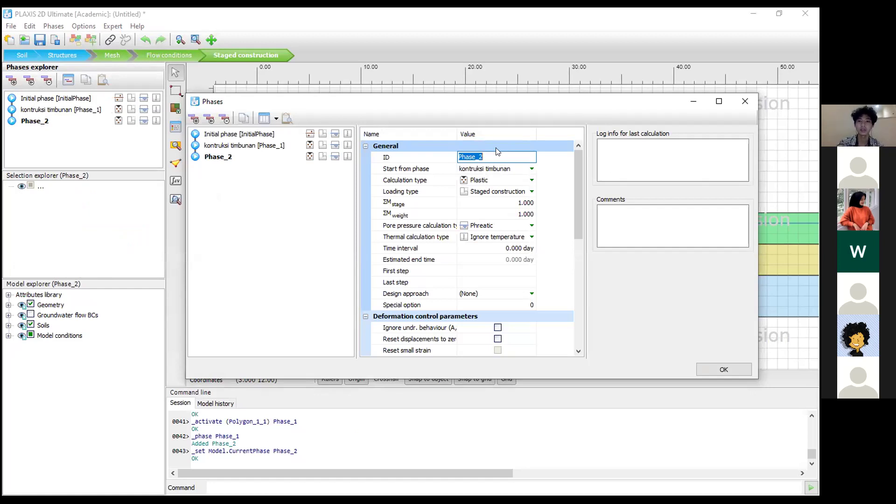
pyautogui.write('faktor keamanan')
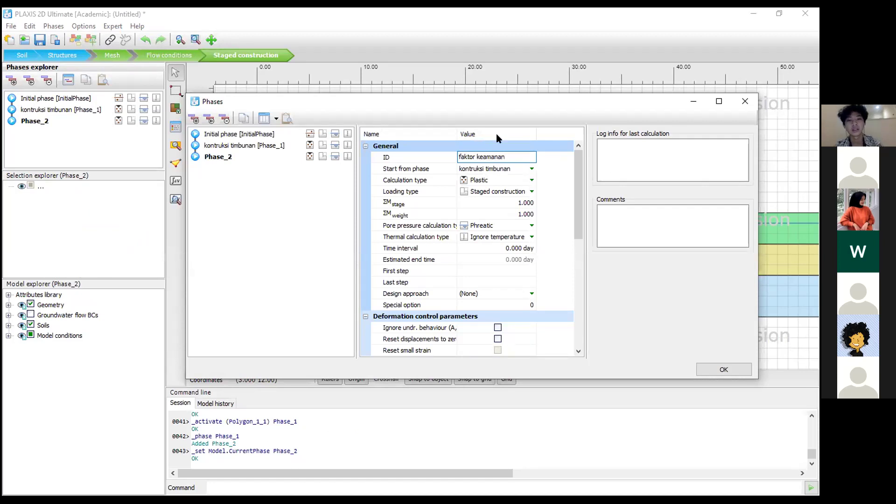
pyautogui.click(545, 182)
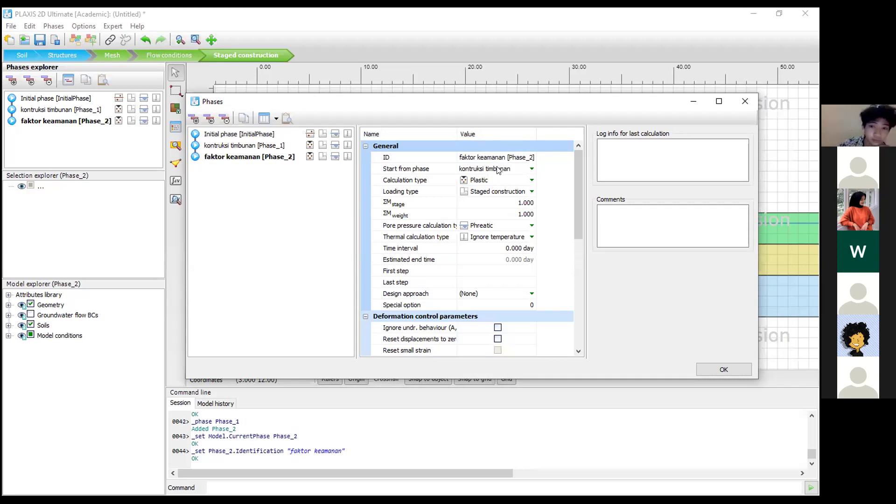
# Set the calculation type of the faktor keamanan phase to Safety
pyautogui.click(493, 180)
pyautogui.click(492, 180)
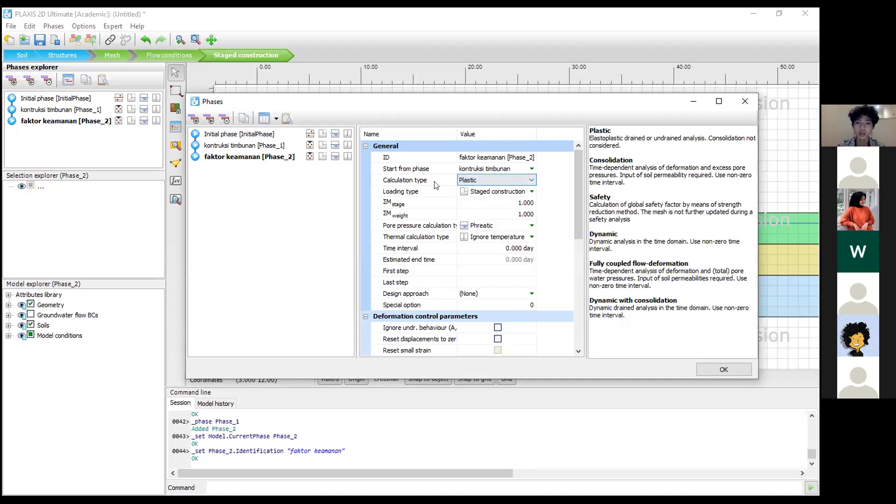
pyautogui.click(481, 180)
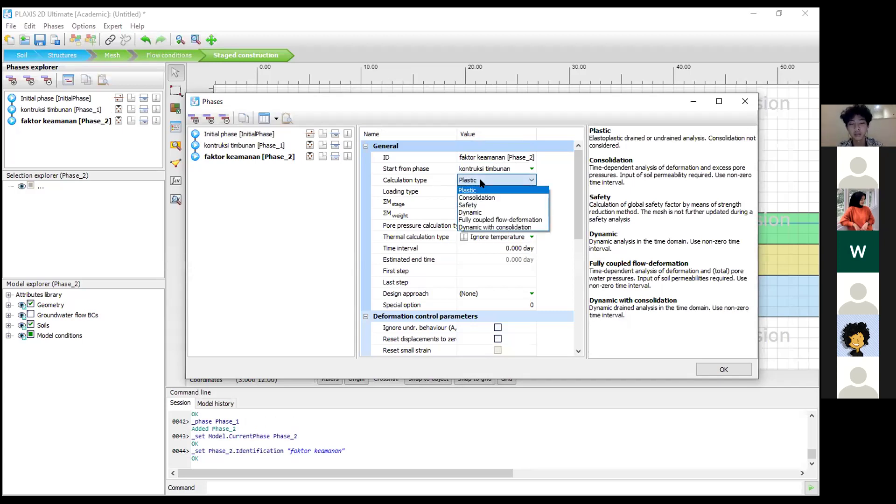
pyautogui.click(497, 205)
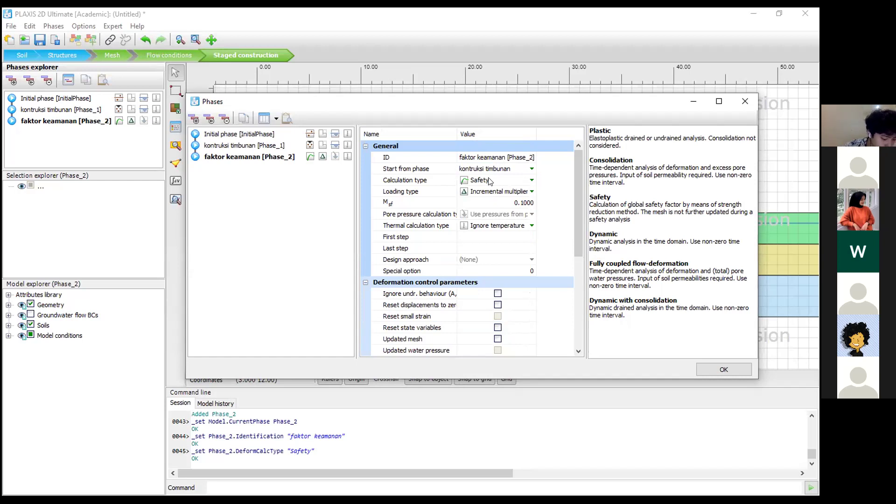
# Keep Incremental multipliers as the faktor keamanan phase's loading type, enable resetting displacements to zero, and accept the phase settings
pyautogui.click(513, 193)
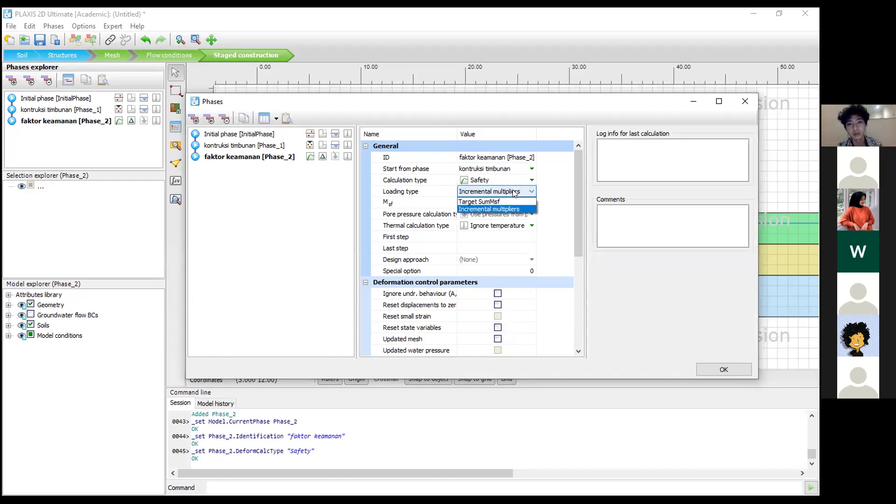
pyautogui.click(513, 190)
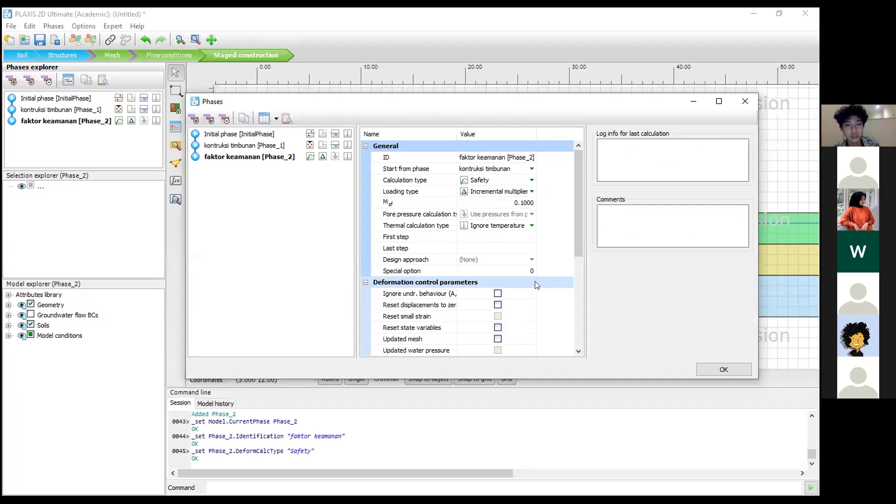
pyautogui.scroll(-3, 535, 281)
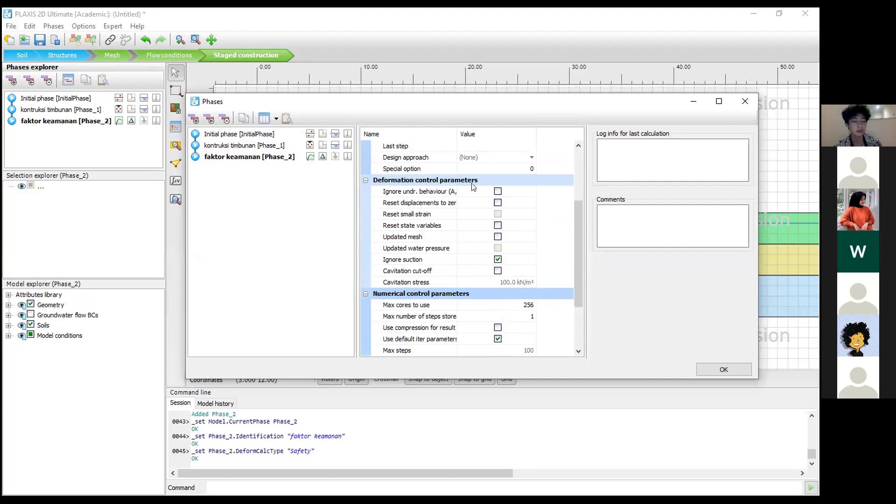
pyautogui.click(498, 203)
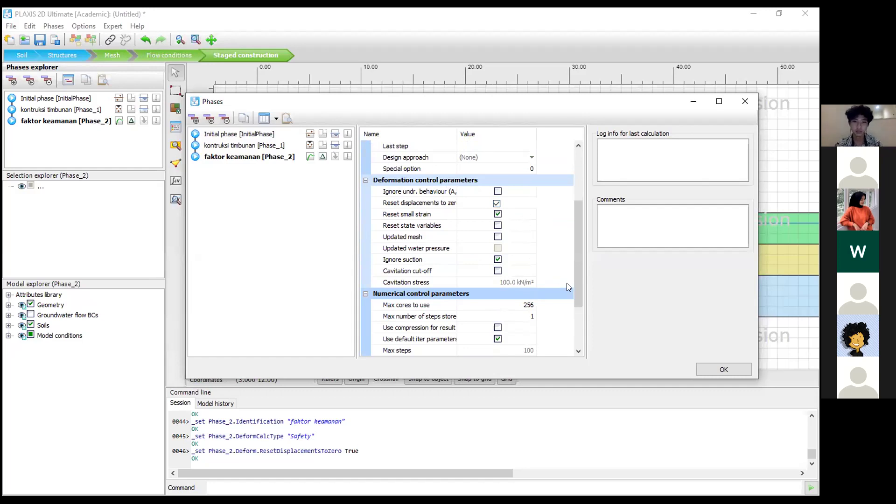
pyautogui.click(721, 369)
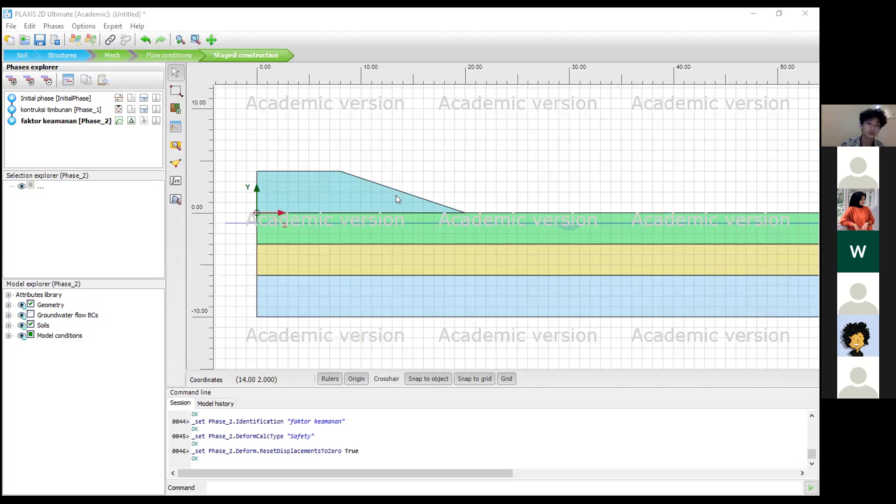
# Open the selection of mesh points for curves and maximize the Output window with its connectivity plot
pyautogui.click(175, 167)
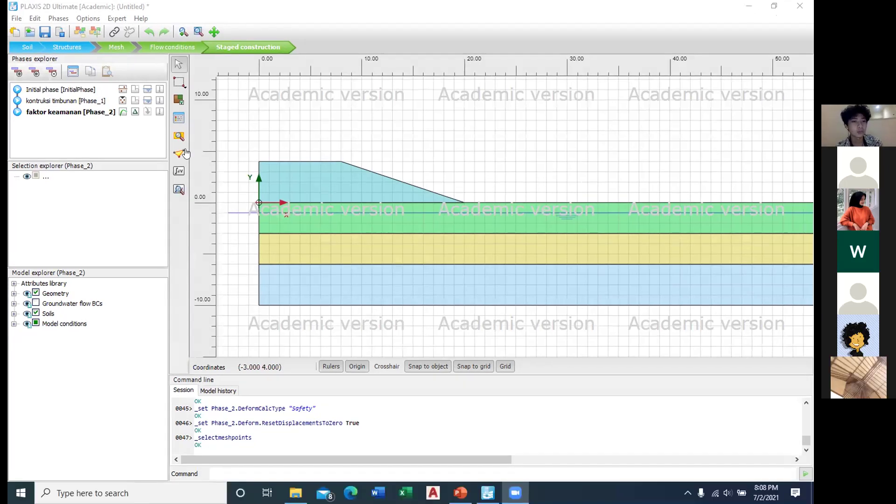
pyautogui.click(251, 45)
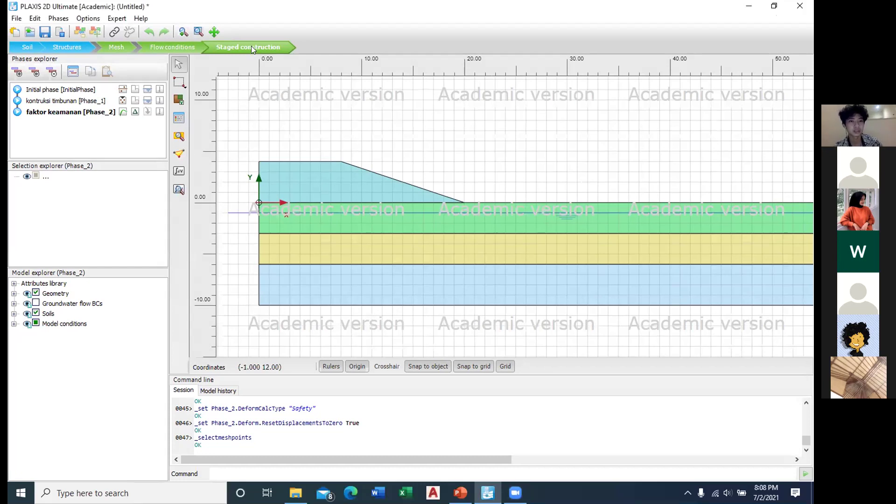
pyautogui.click(179, 158)
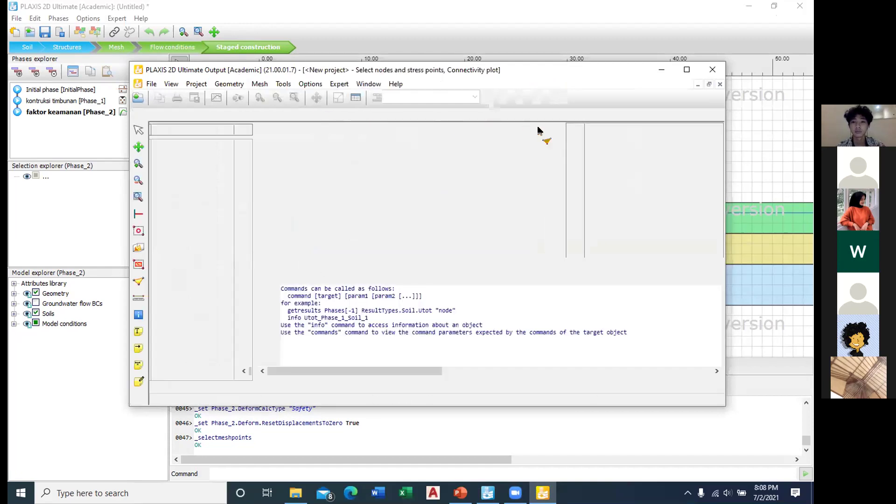
pyautogui.click(686, 70)
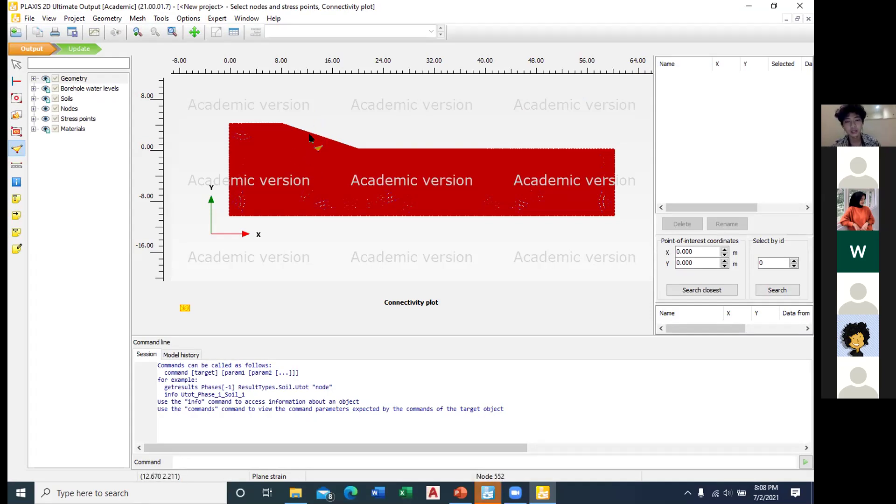
# Select the mesh node just inside the embankment's sloping face at about X 12.91, Y 2.13 as a curve point
pyautogui.scroll(5, 310, 137)
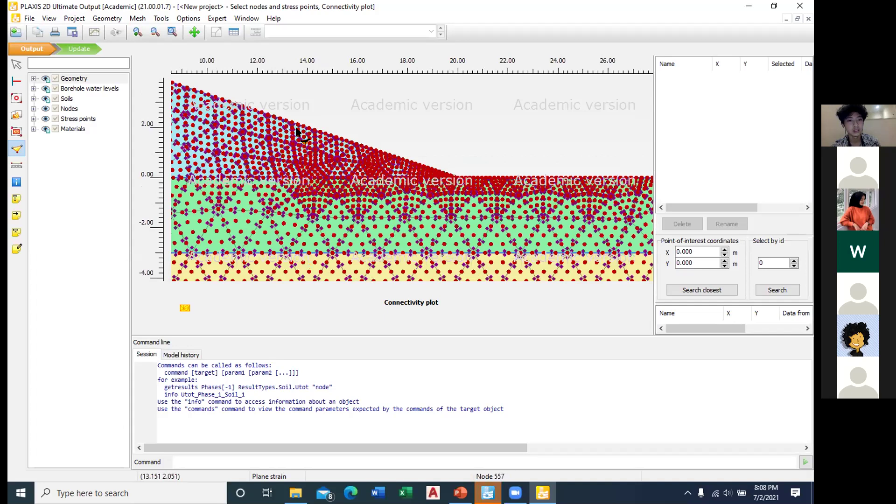
pyautogui.scroll(3, 297, 131)
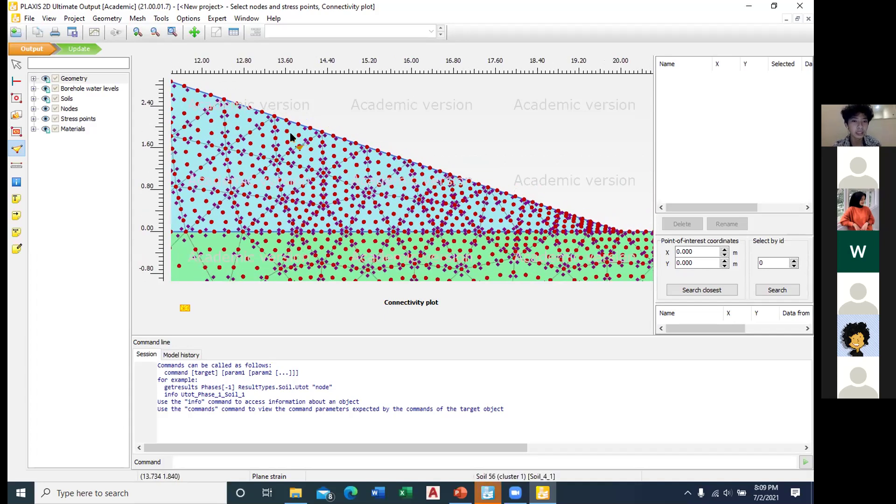
pyautogui.scroll(3, 290, 133)
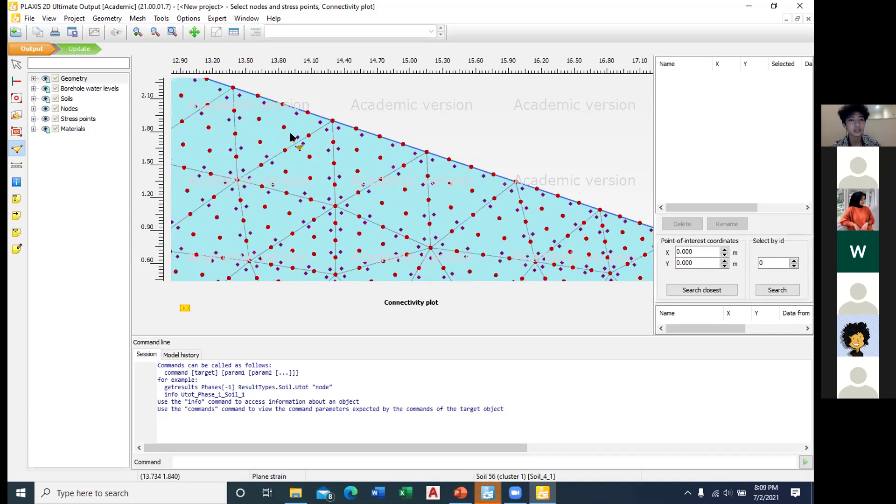
pyautogui.scroll(-1, 290, 135)
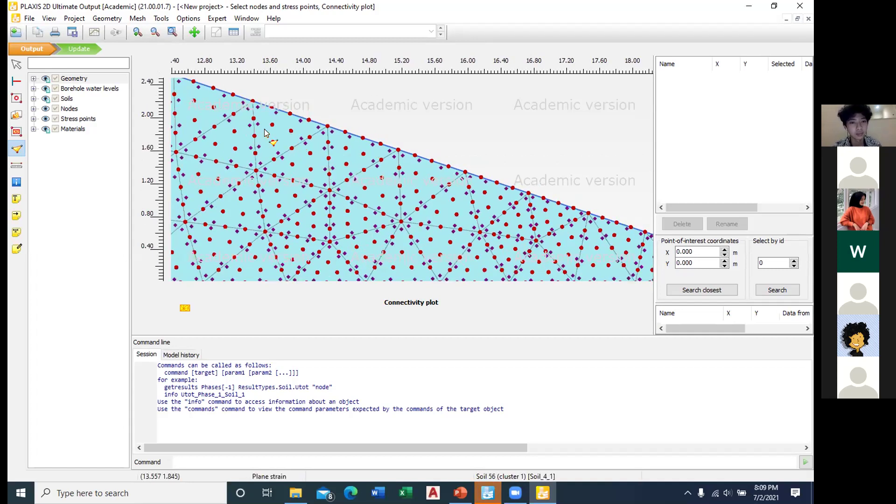
pyautogui.scroll(2, 286, 131)
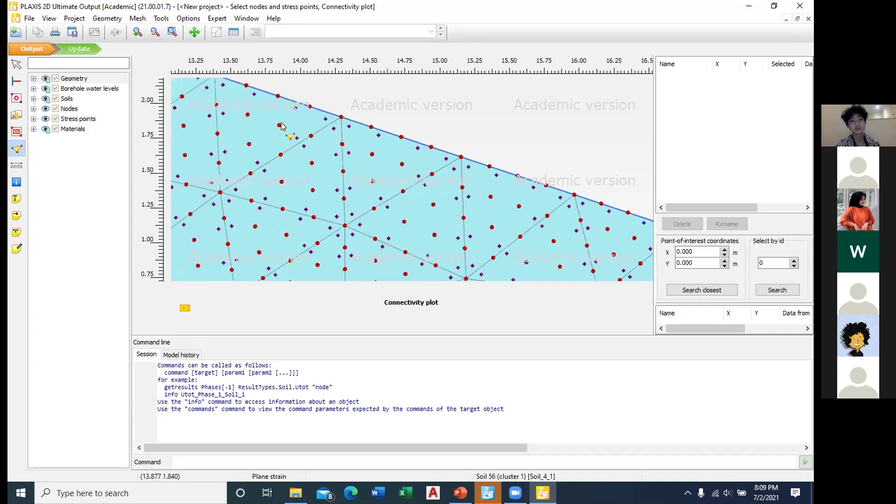
pyautogui.scroll(-3, 285, 128)
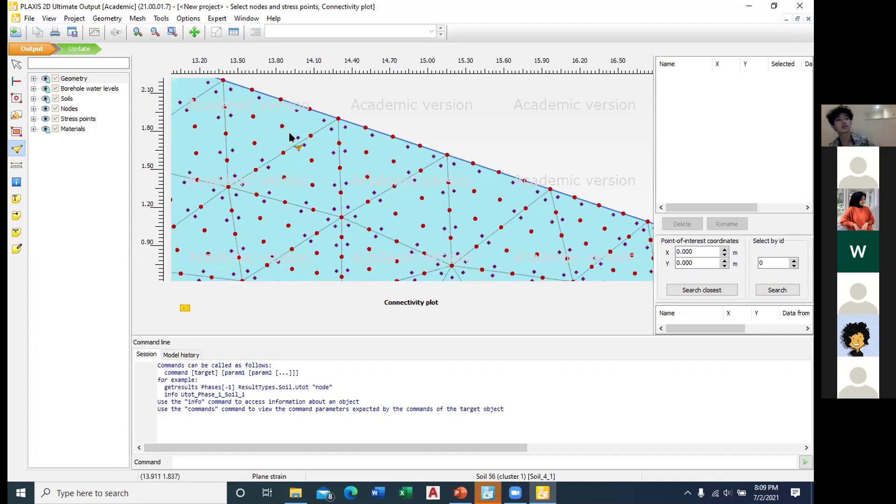
pyautogui.scroll(-6, 282, 141)
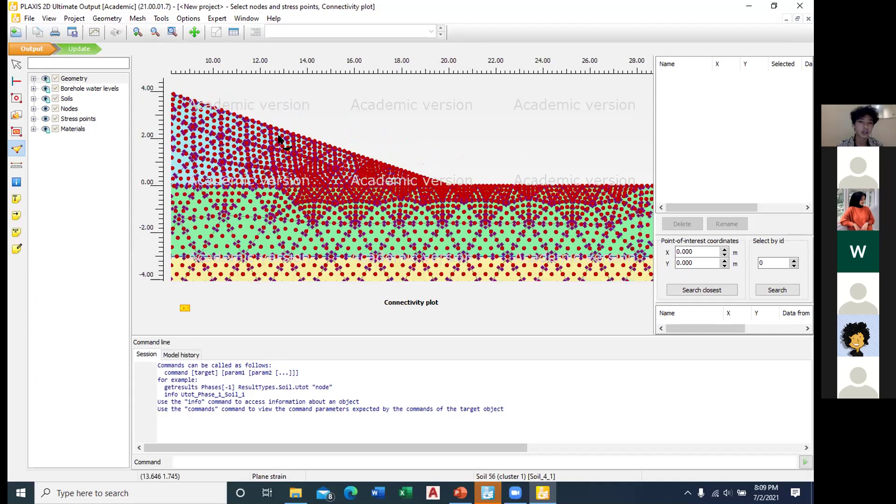
pyautogui.scroll(-2, 280, 139)
pyautogui.scroll(-2, 291, 140)
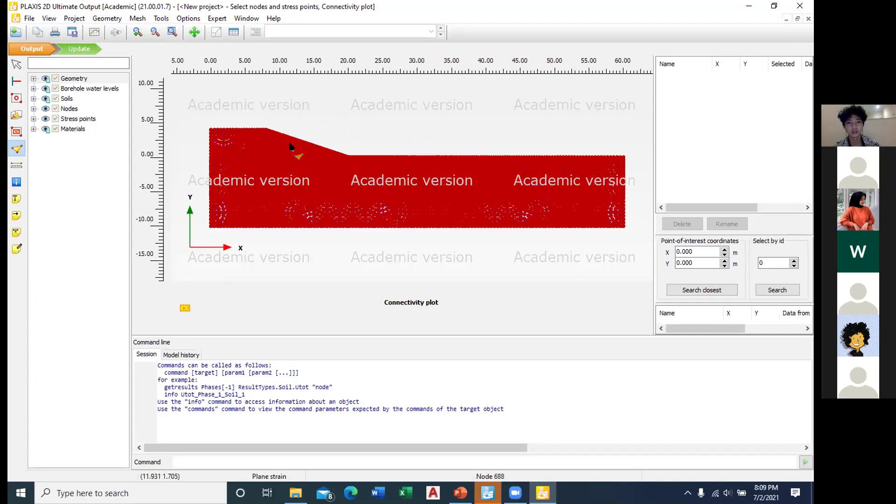
pyautogui.scroll(8, 295, 138)
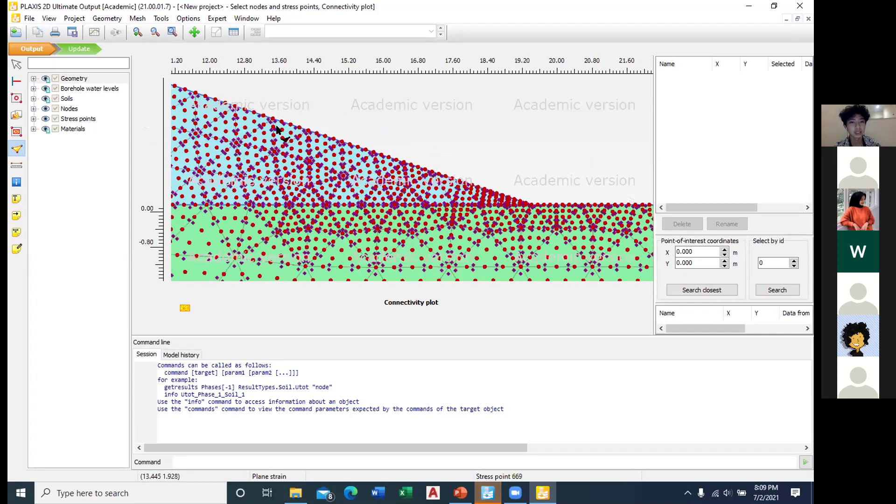
pyautogui.scroll(-1, 291, 141)
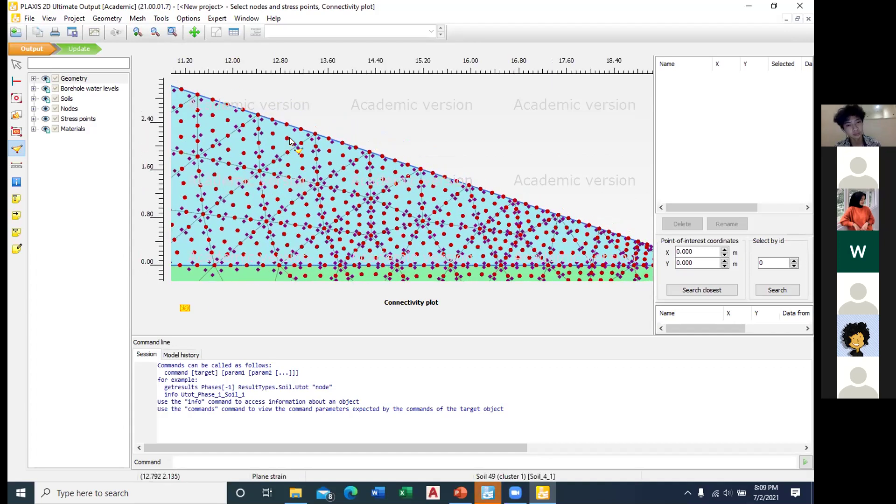
pyautogui.scroll(-10, 290, 141)
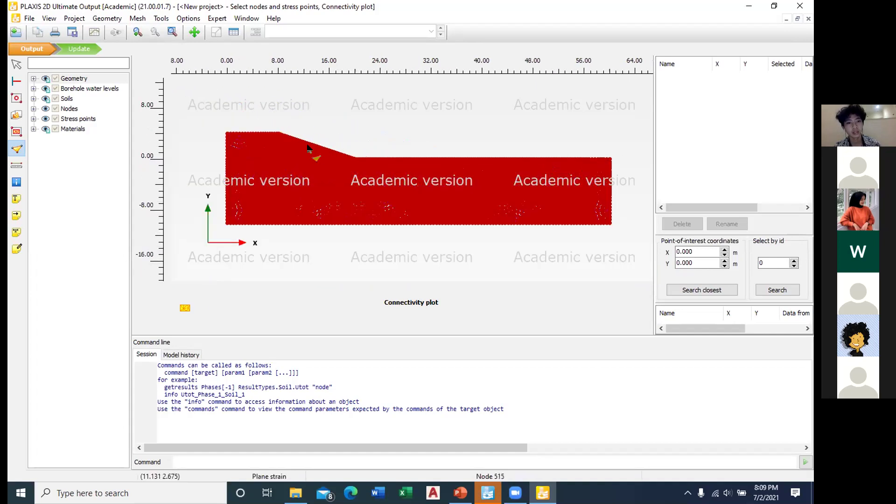
pyautogui.scroll(4, 297, 140)
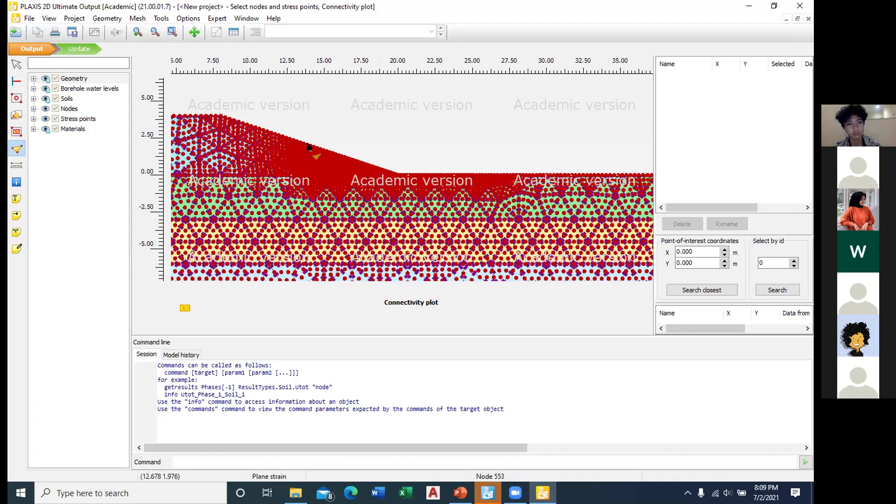
pyautogui.scroll(1, 269, 140)
pyautogui.scroll(9, 270, 140)
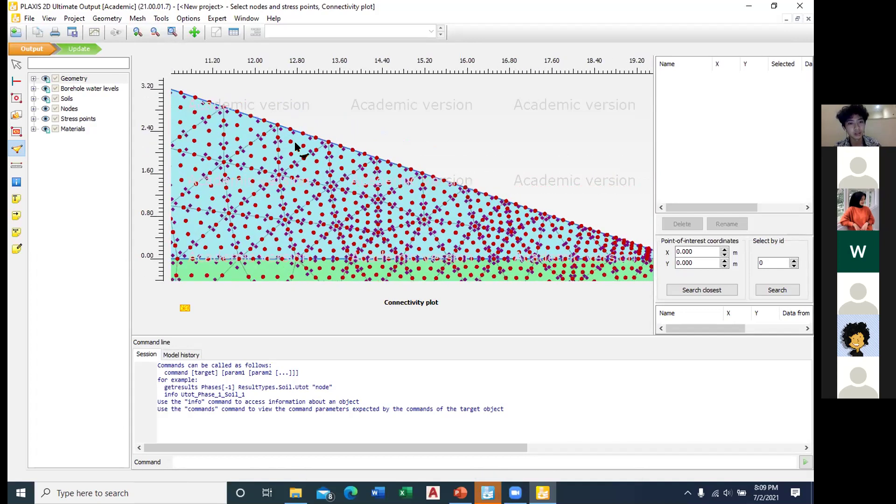
pyautogui.scroll(3, 291, 143)
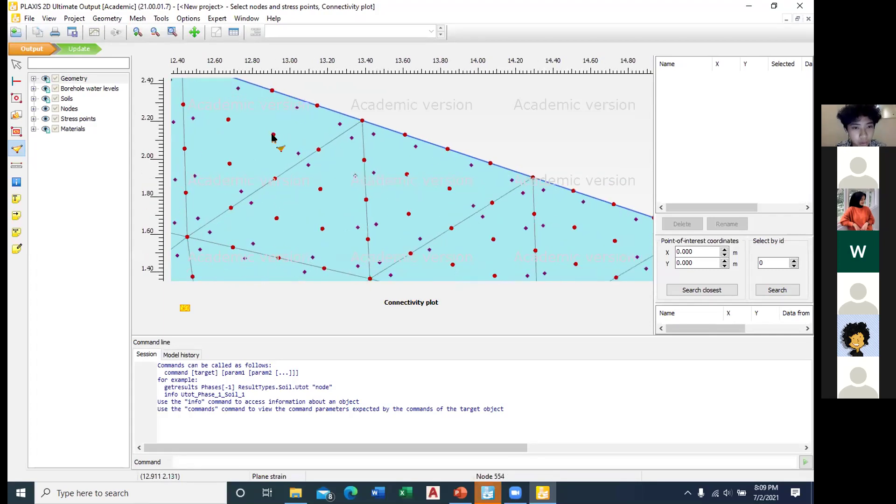
pyautogui.click(286, 136)
# Check where the selected node lies on the embankment slope, and update the model with this curve point
pyautogui.scroll(-7, 380, 149)
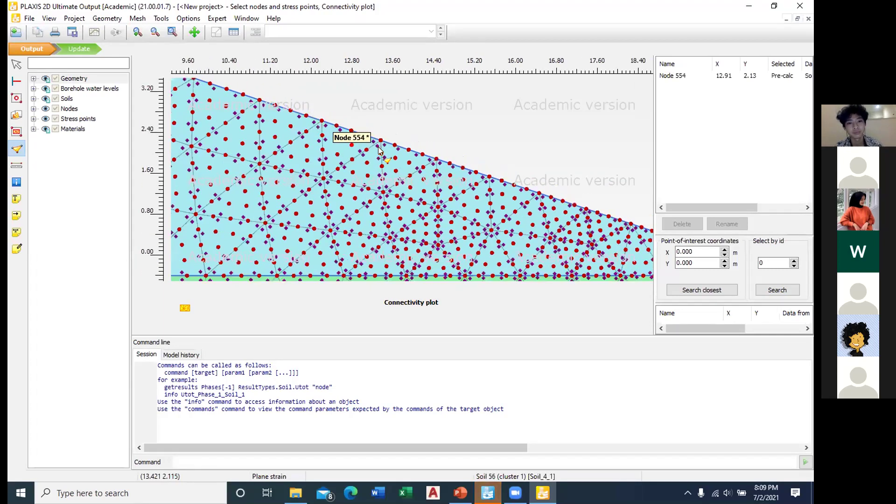
pyautogui.scroll(-6, 380, 148)
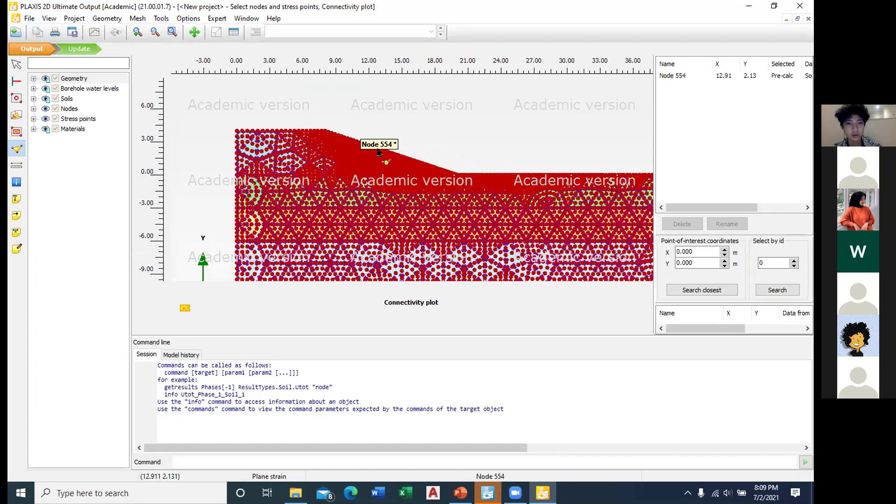
pyautogui.scroll(1, 372, 153)
pyautogui.scroll(15, 371, 149)
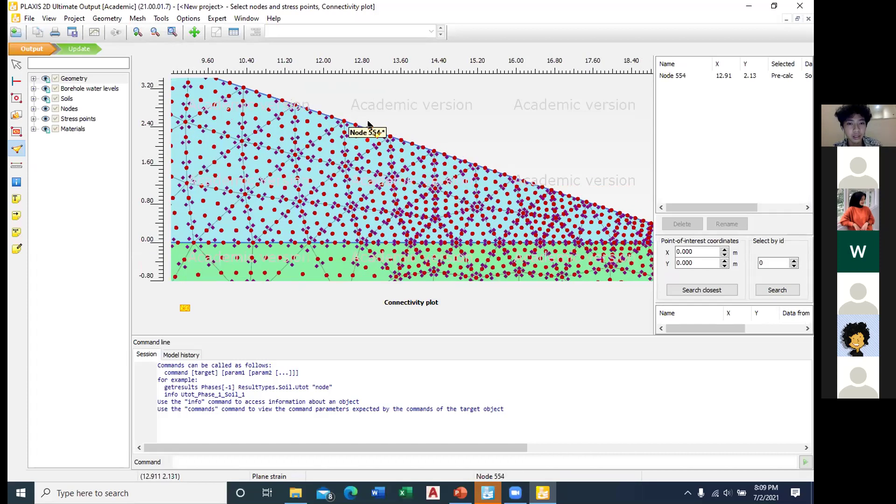
pyautogui.scroll(6, 357, 140)
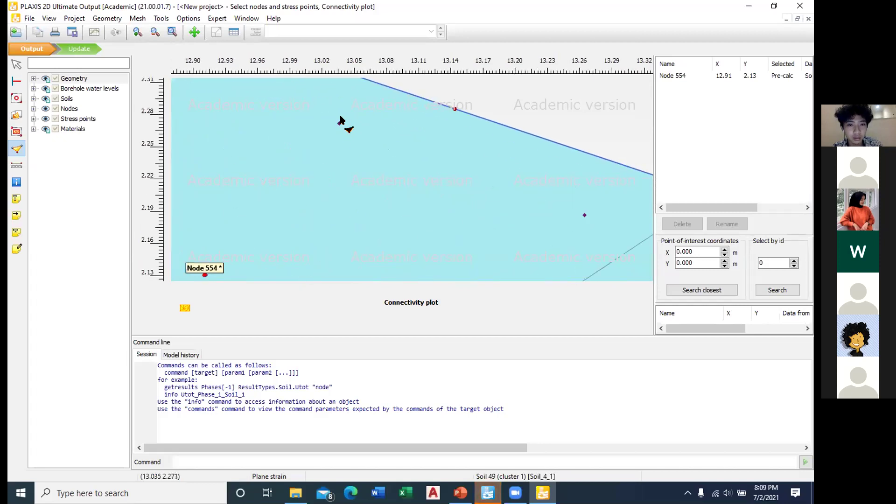
pyautogui.scroll(-4, 351, 140)
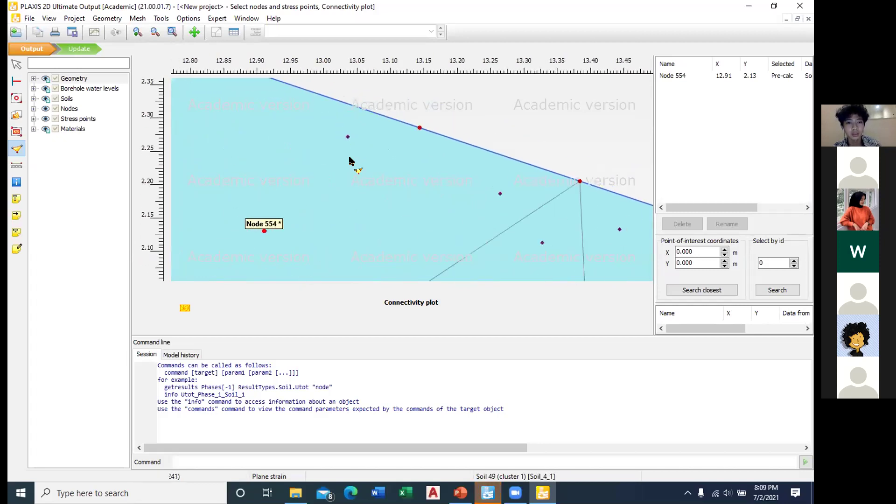
pyautogui.scroll(-8, 351, 159)
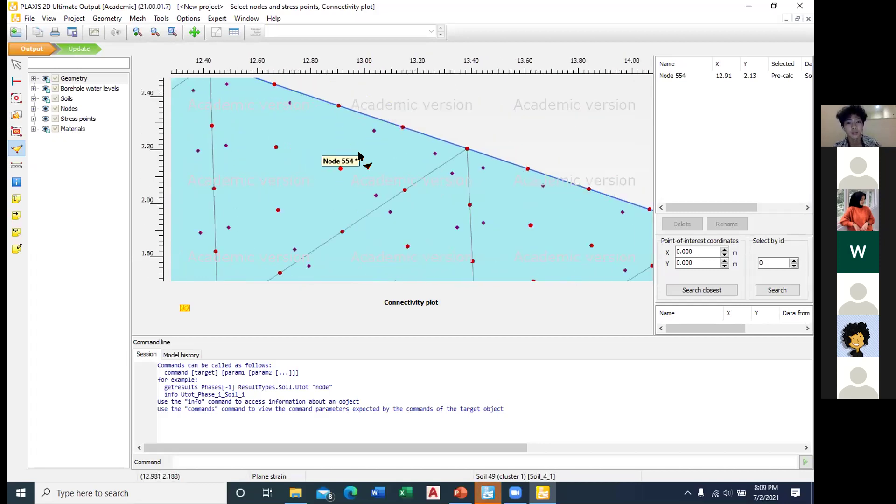
pyautogui.scroll(-10, 353, 159)
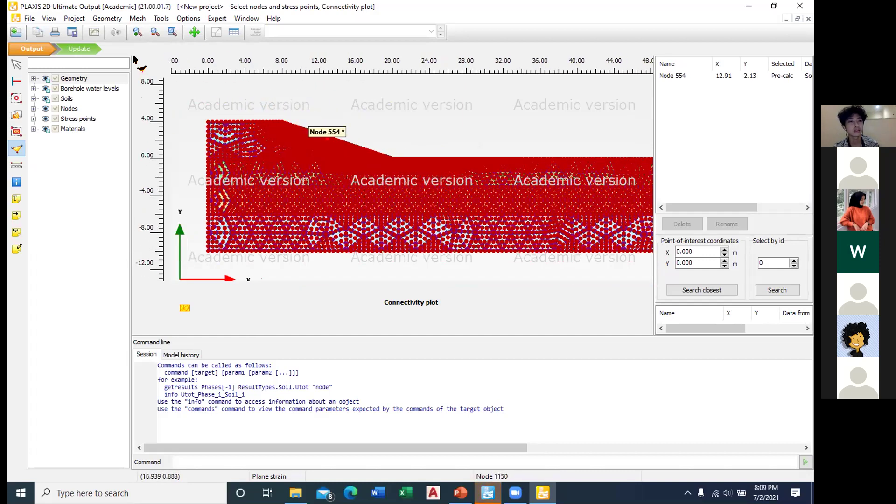
pyautogui.click(88, 51)
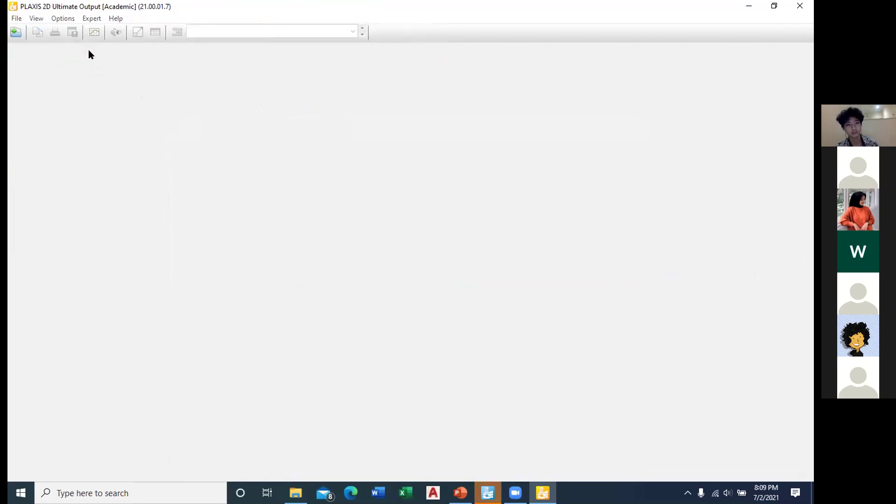
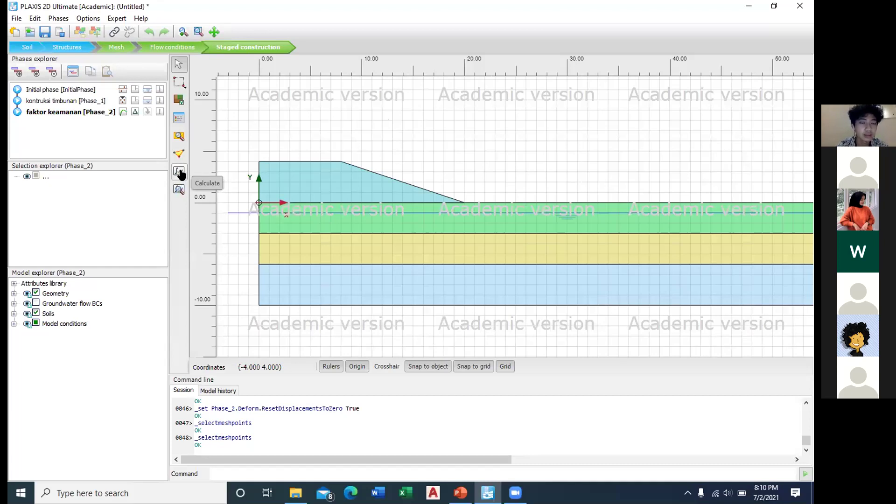
# Calculate the initial, kontruksi timbunan and faktor keamanan phases, and open the calculation results
pyautogui.click(180, 172)
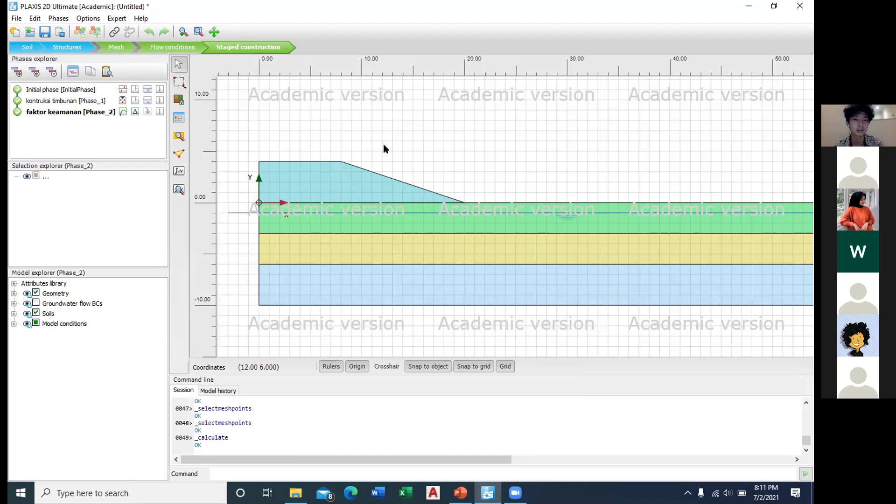
pyautogui.click(184, 174)
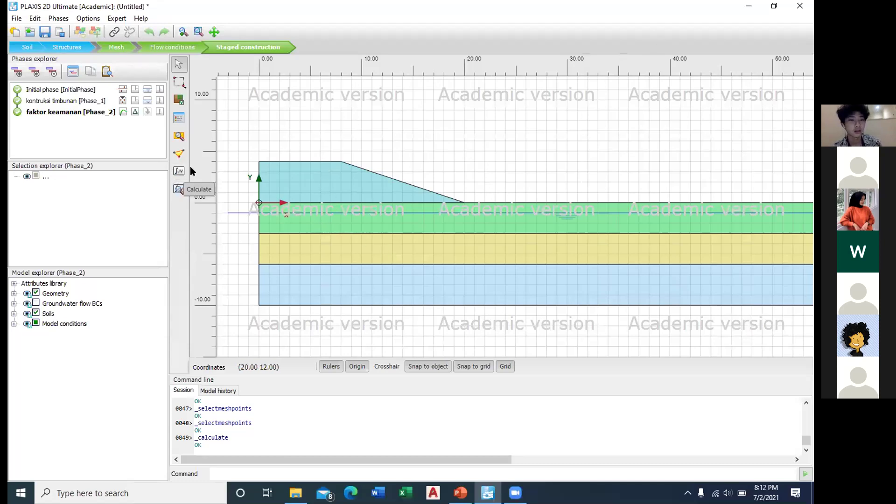
pyautogui.click(178, 190)
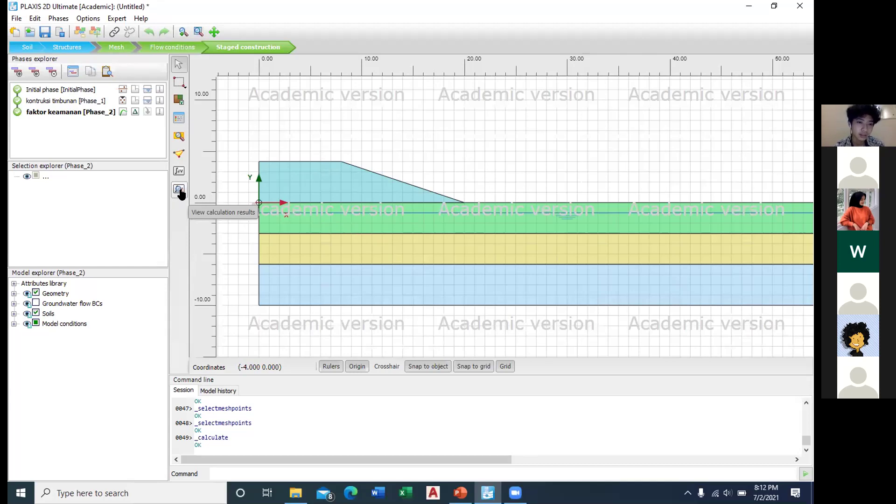
# Open the calculation results of the faktor keamanan phase and examine its deformed mesh
pyautogui.click(178, 191)
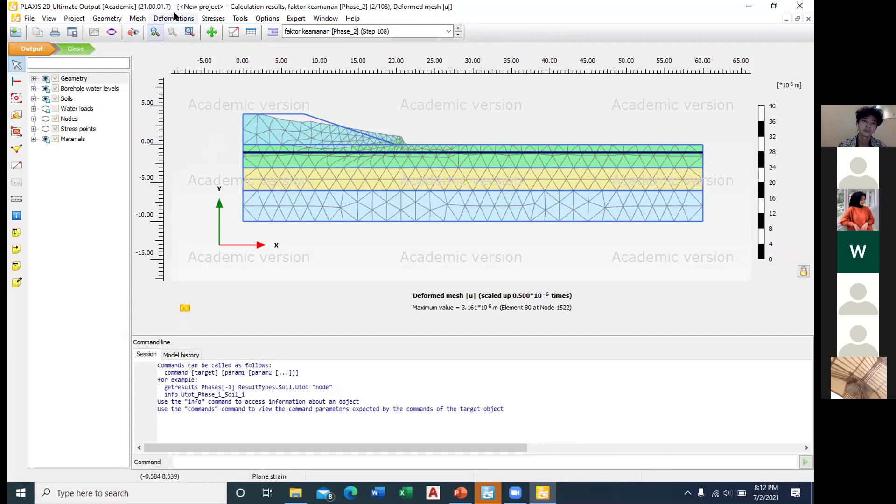
pyautogui.click(174, 18)
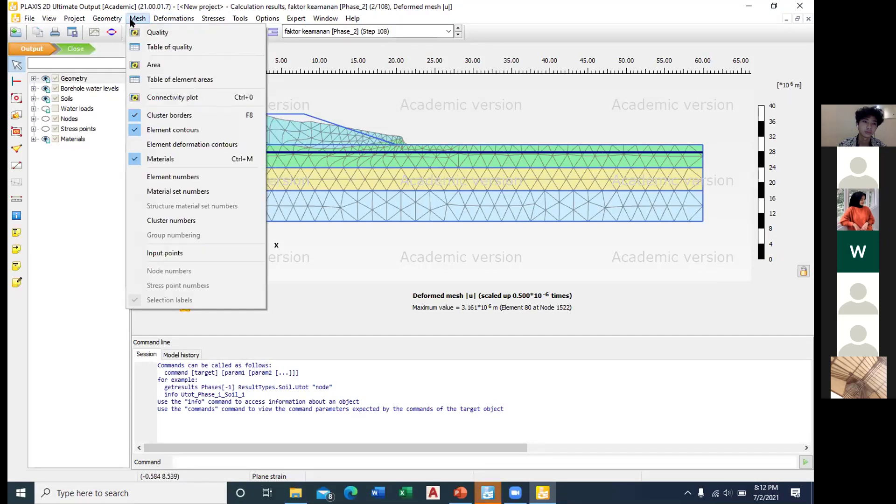
pyautogui.click(125, 32)
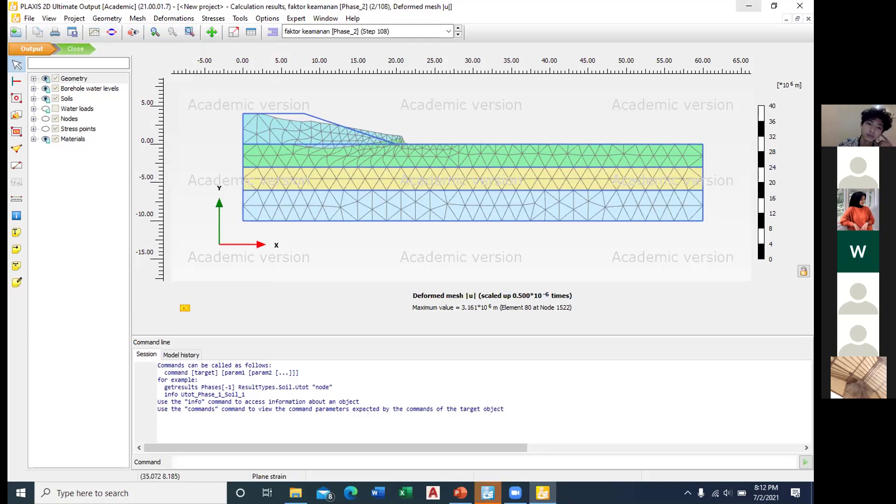
pyautogui.click(749, 6)
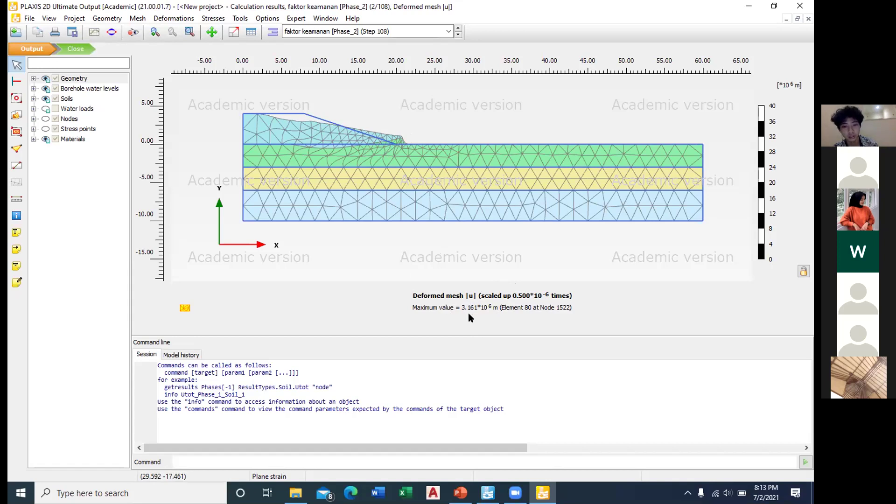
# Show the total displacements |u| of the faktor keamanan phase and examine the slip zone beneath the embankment slope
pyautogui.click(172, 20)
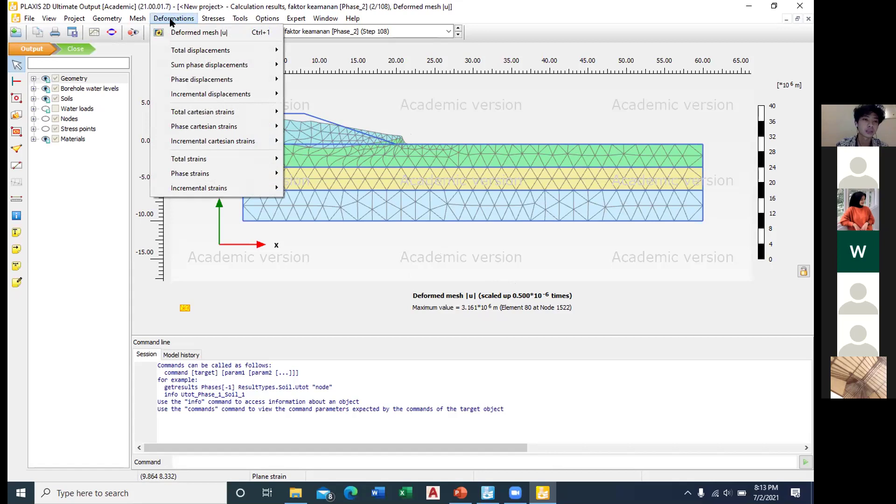
pyautogui.moveTo(235, 47)
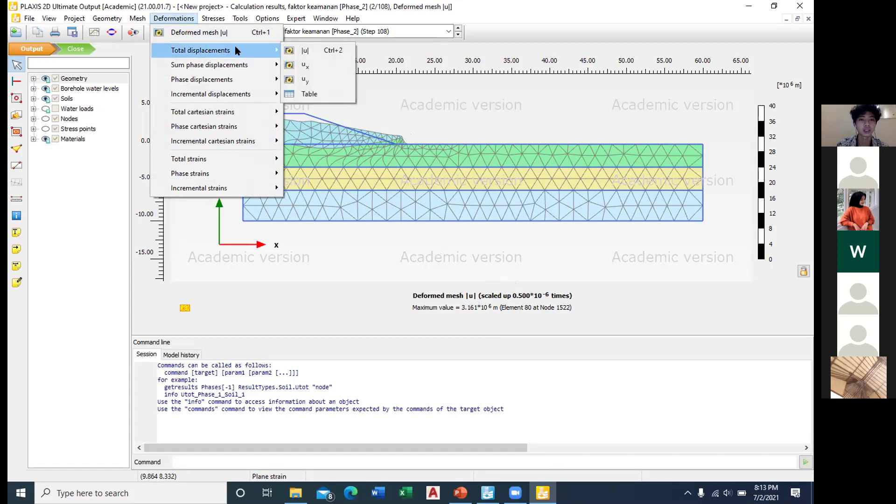
pyautogui.click(307, 48)
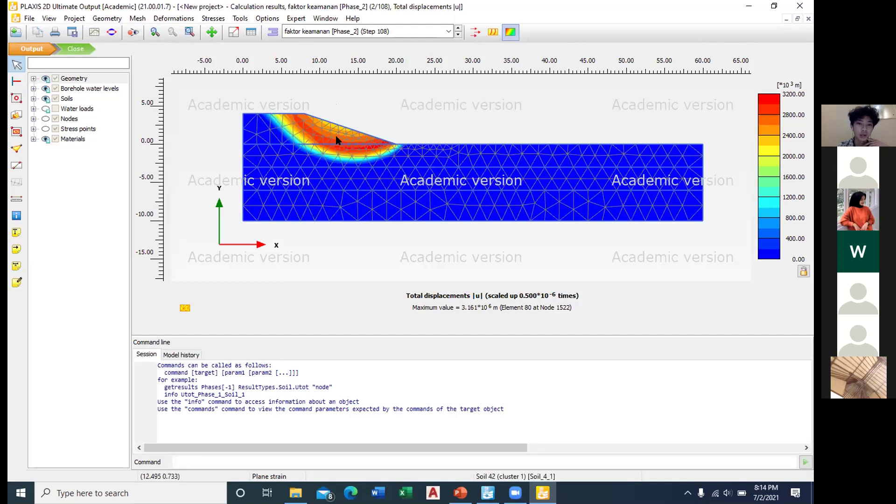
pyautogui.scroll(3, 389, 143)
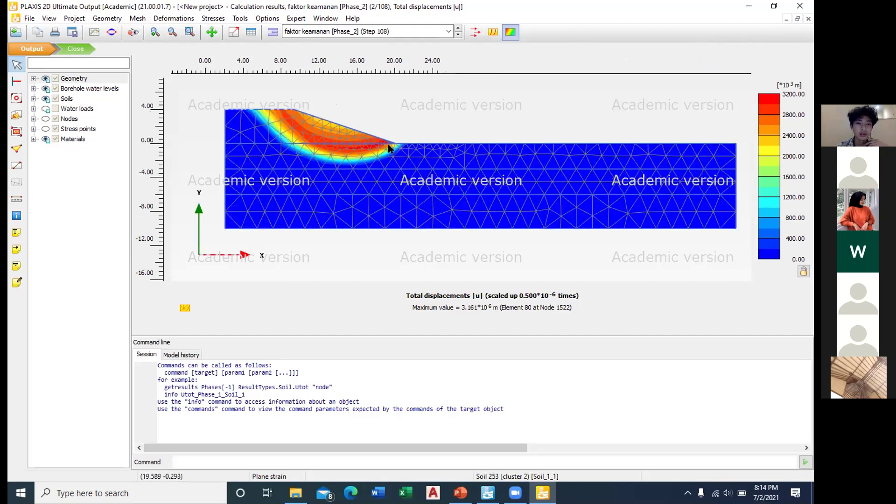
pyautogui.scroll(-1, 208, 103)
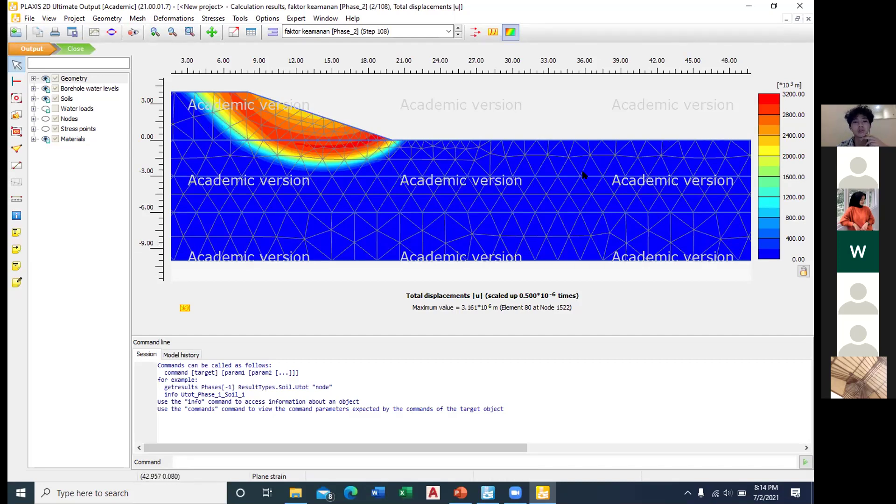
pyautogui.scroll(-5, 582, 176)
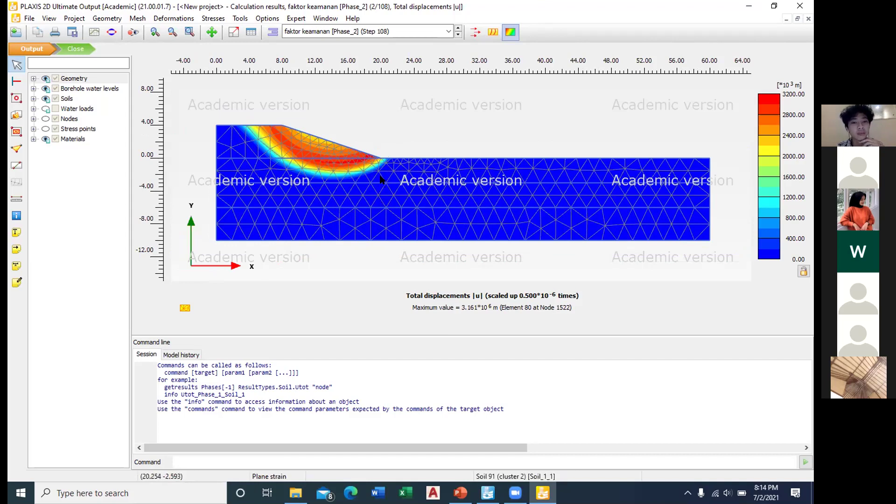
# Display the total displacements as contour lines and examine them around the slope
pyautogui.click(510, 33)
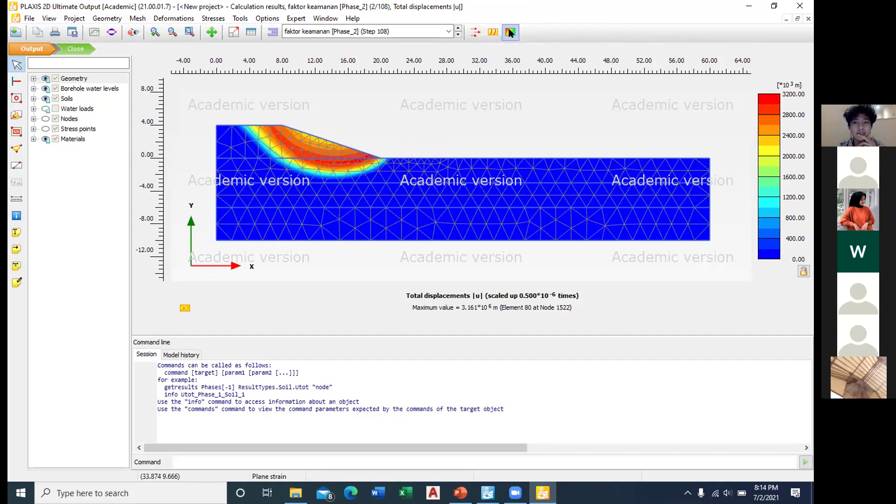
pyautogui.click(493, 33)
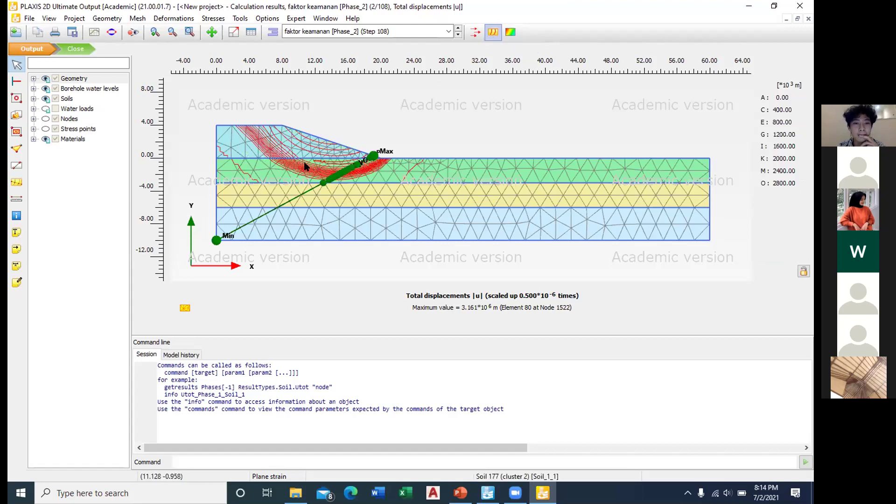
pyautogui.scroll(1, 336, 149)
pyautogui.scroll(-1, 336, 149)
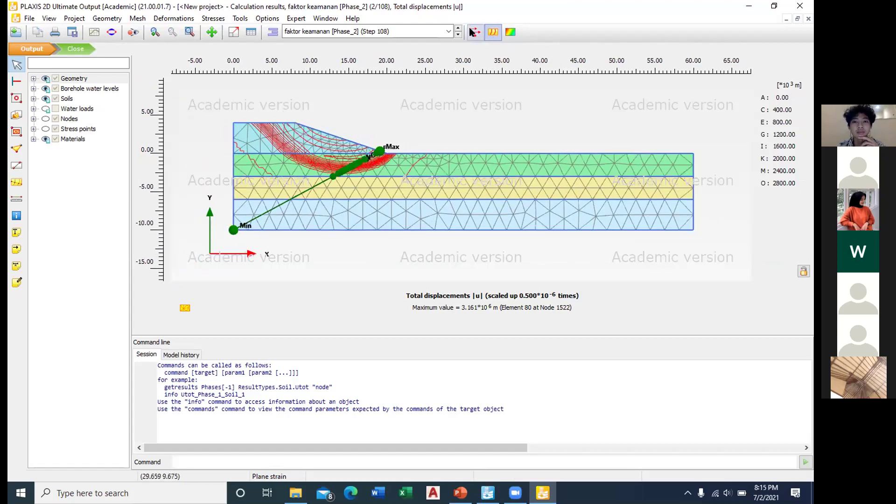
# Display the total displacements as arrows and examine the direction of soil movement at the slope toe
pyautogui.click(475, 32)
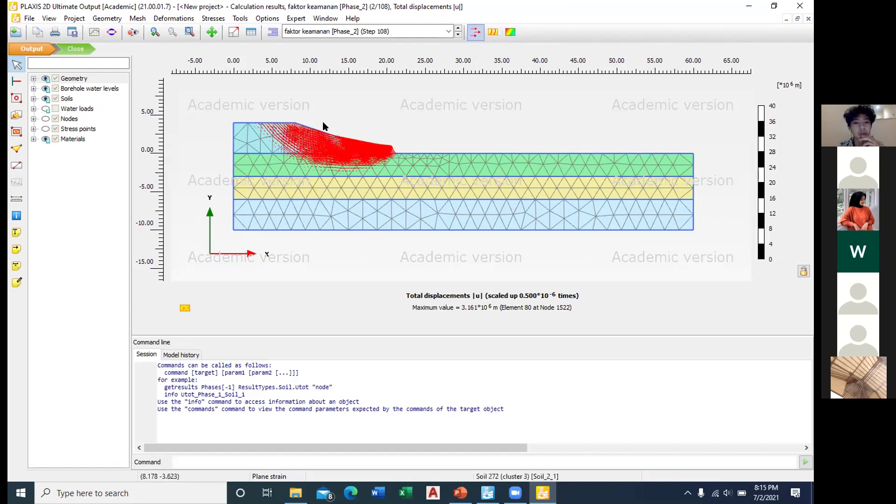
pyautogui.scroll(1, 346, 133)
pyautogui.scroll(2, 432, 164)
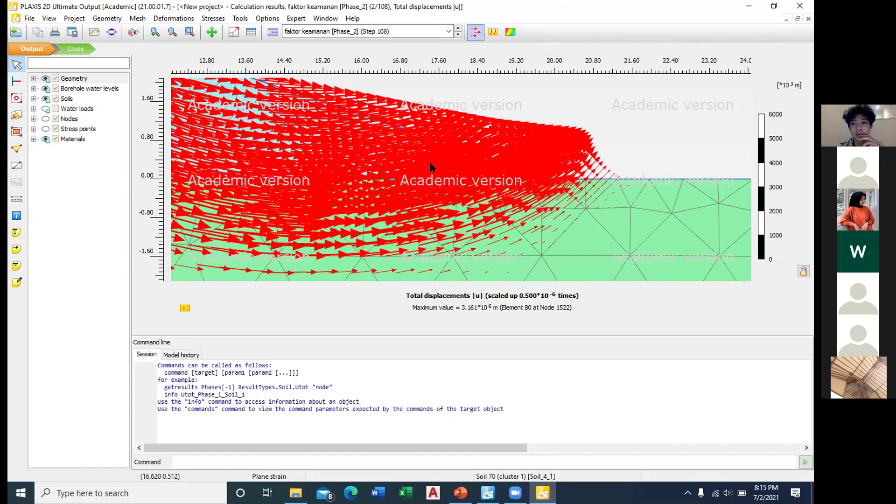
pyautogui.scroll(-4, 426, 167)
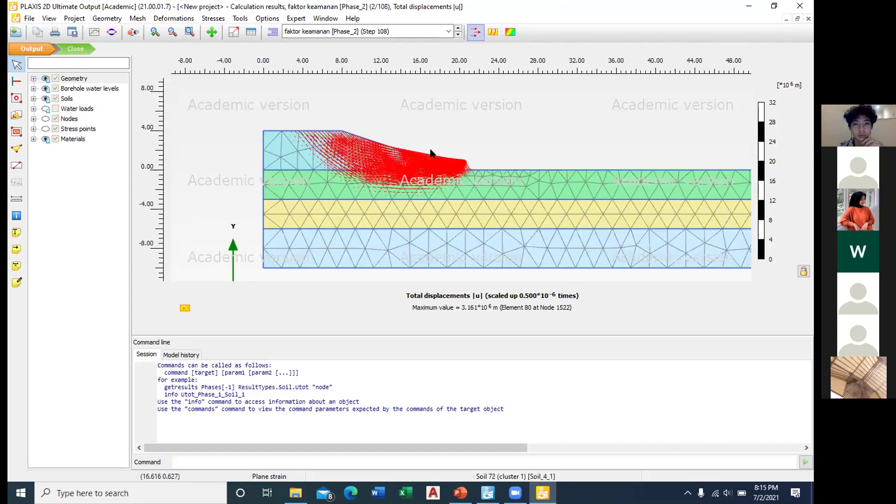
# Restore the shaded total displacement plot and compare it across the initial, kontruksi timbunan and faktor keamanan phases
pyautogui.click(512, 32)
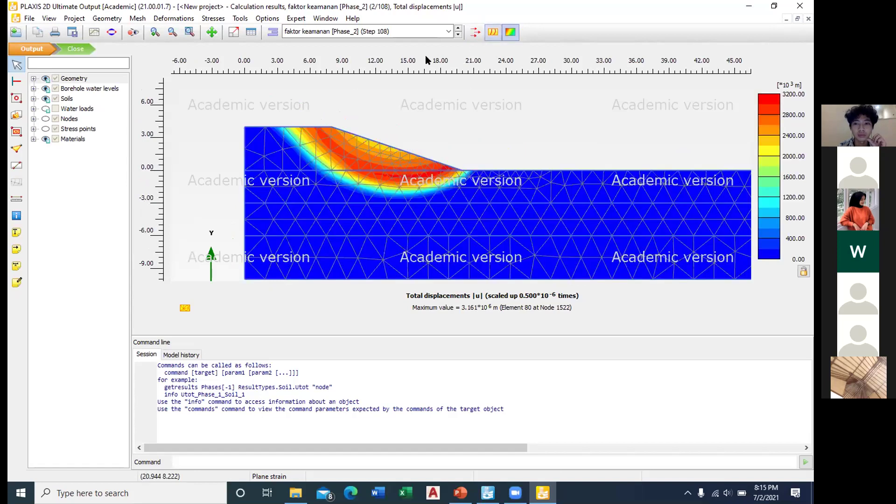
pyautogui.scroll(1, 457, 31)
pyautogui.scroll(1, 459, 30)
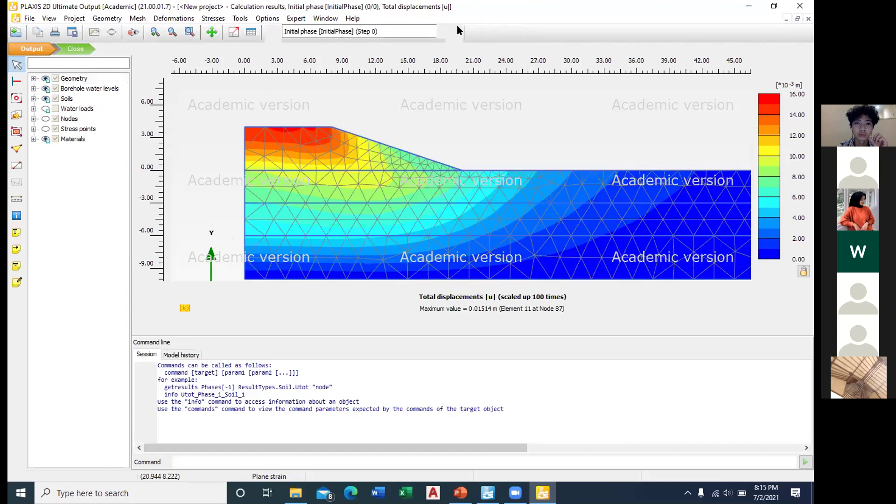
pyautogui.scroll(-1, 457, 31)
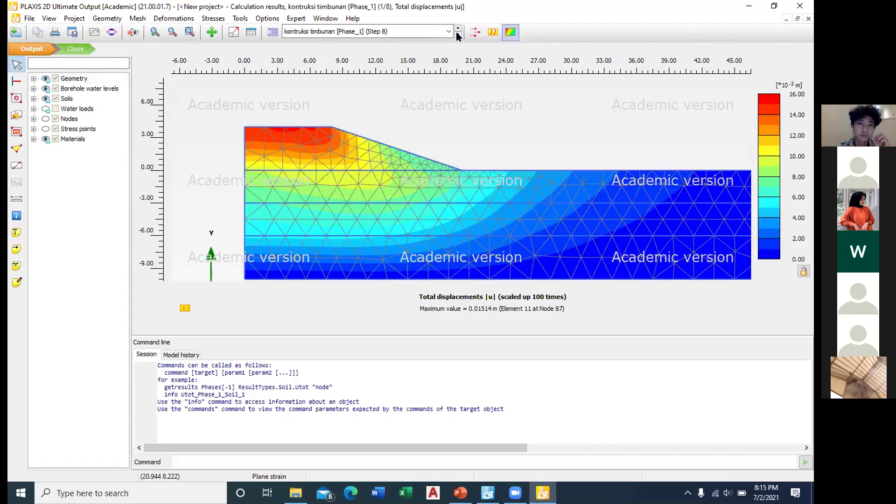
pyautogui.scroll(-1, 456, 31)
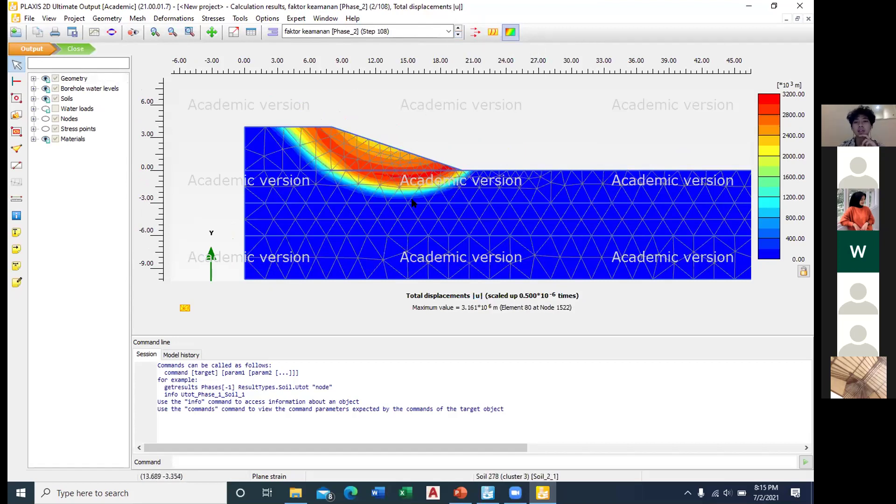
# Bring the whole model into view and copy the total displacement plot without a drawn frame, keeping title, legend and rulers
pyautogui.moveTo(500, 139); pyautogui.dragTo(469, 117)
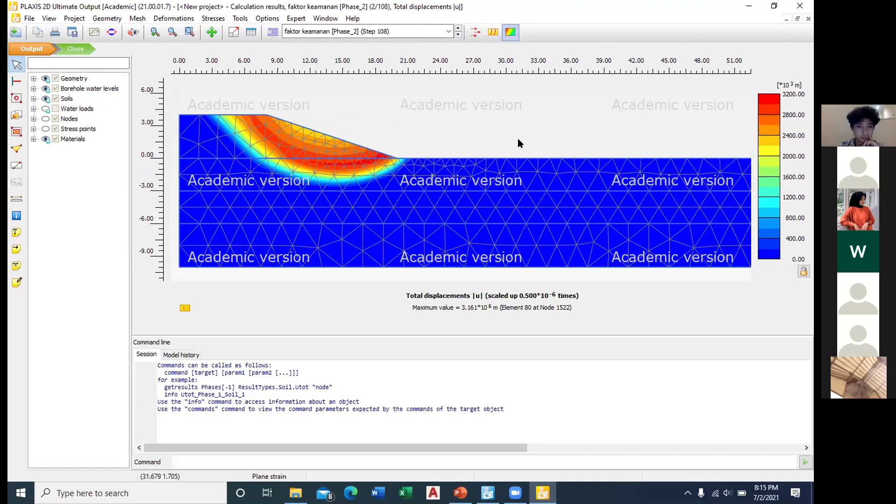
pyautogui.scroll(-1, 517, 138)
pyautogui.scroll(-4, 493, 132)
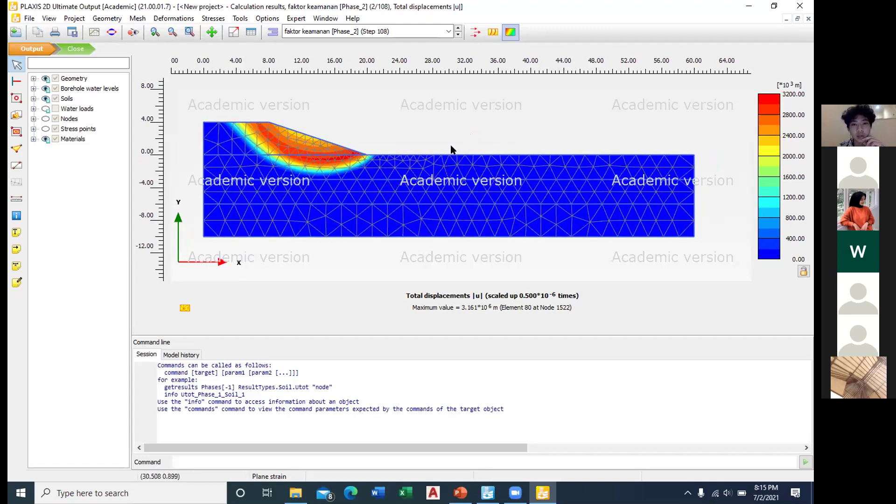
pyautogui.rightClick(421, 125)
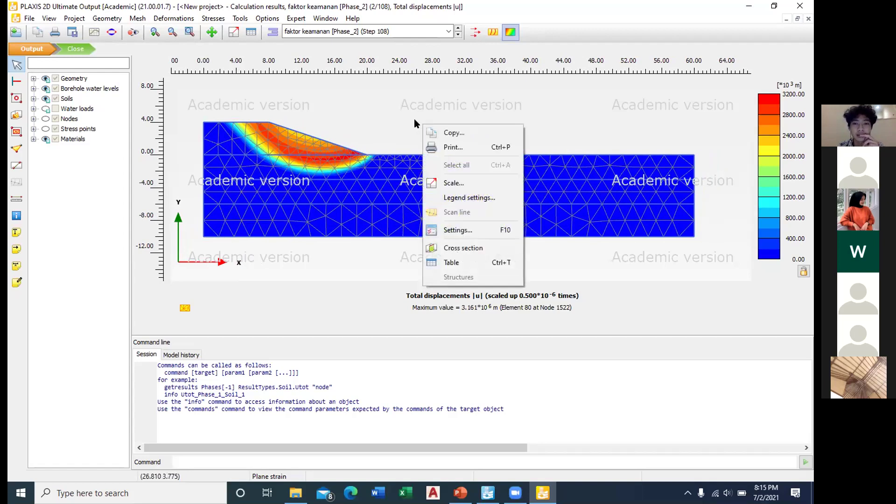
pyautogui.click(446, 133)
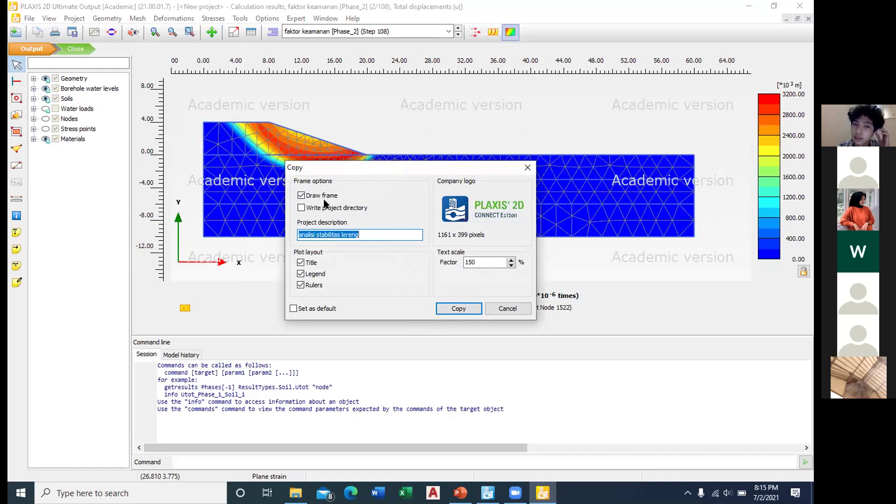
pyautogui.click(301, 196)
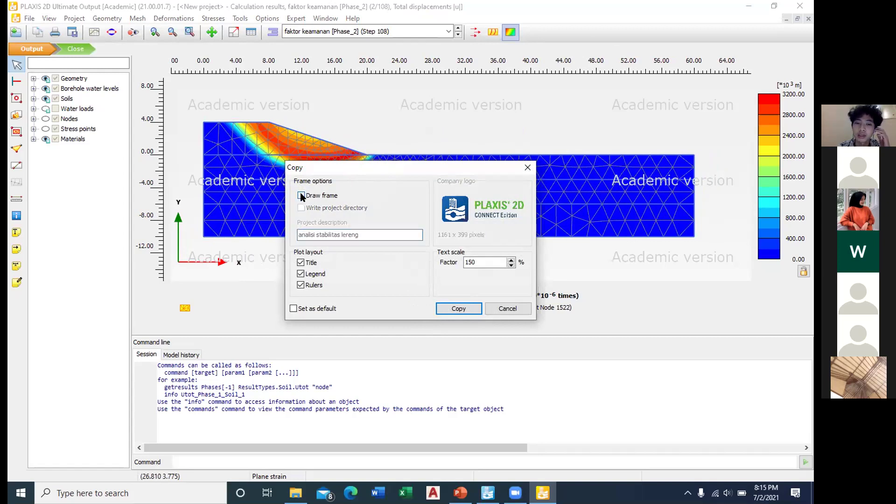
pyautogui.click(459, 309)
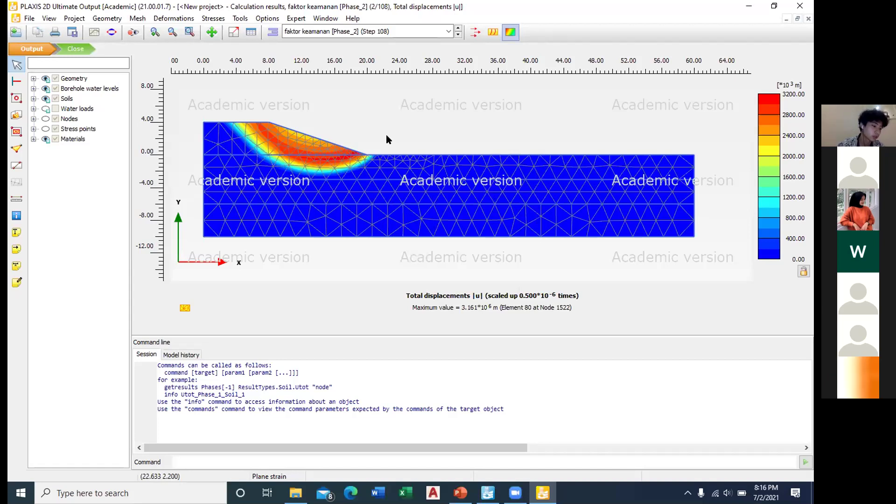
# Create a new chart in the Curves manager and look through the project multipliers offered for the X-axis
pyautogui.click(95, 33)
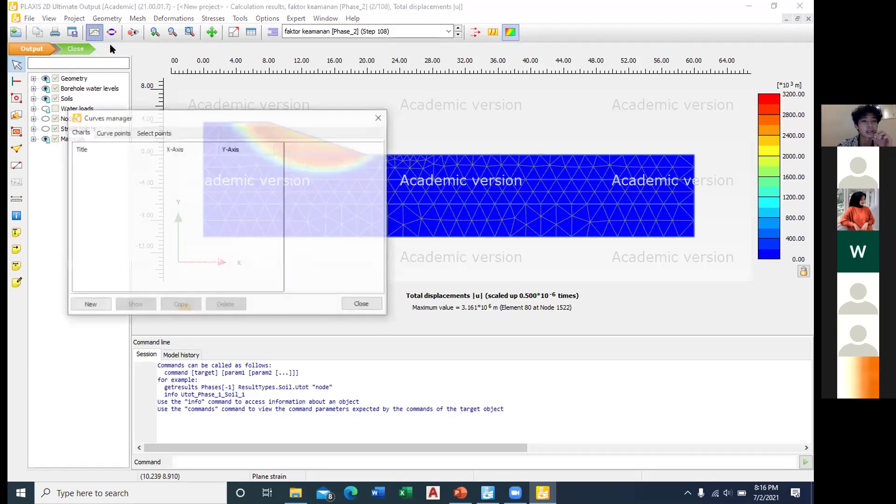
pyautogui.click(91, 305)
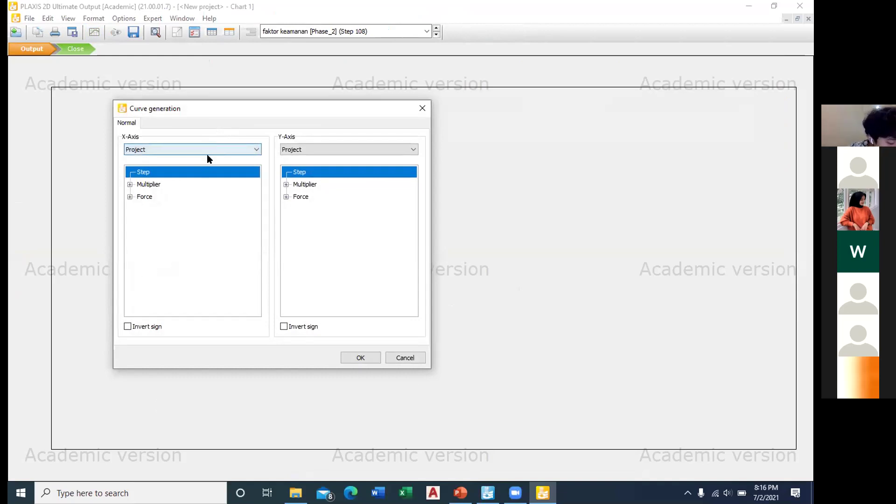
pyautogui.click(130, 184)
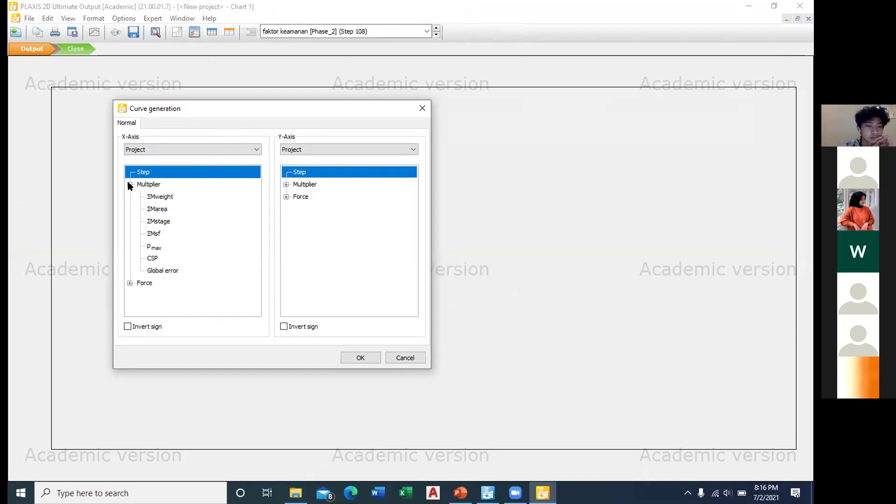
pyautogui.click(129, 184)
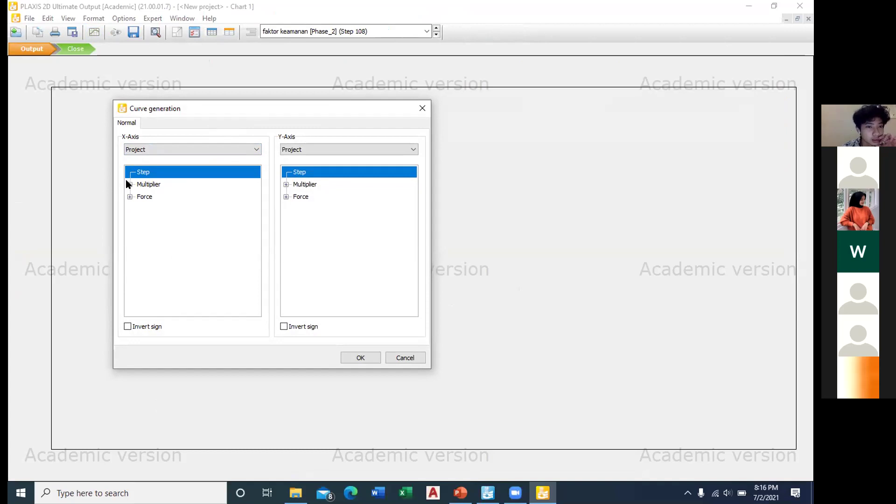
pyautogui.click(129, 185)
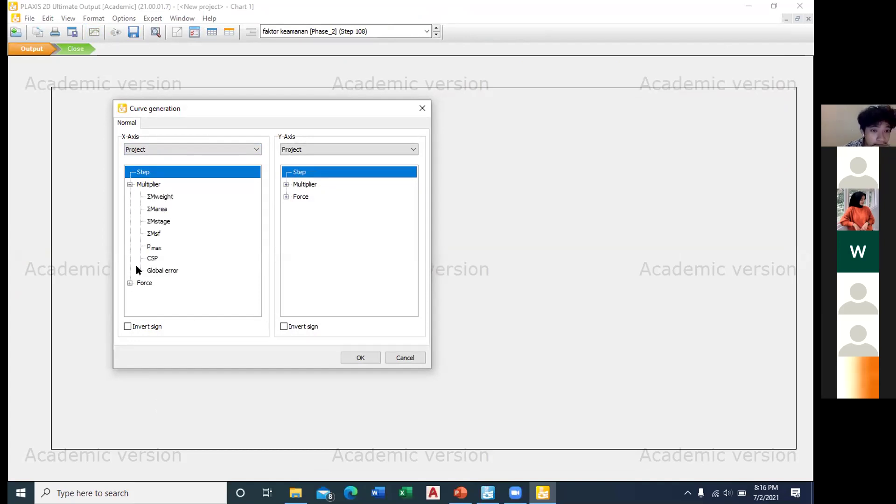
pyautogui.click(130, 283)
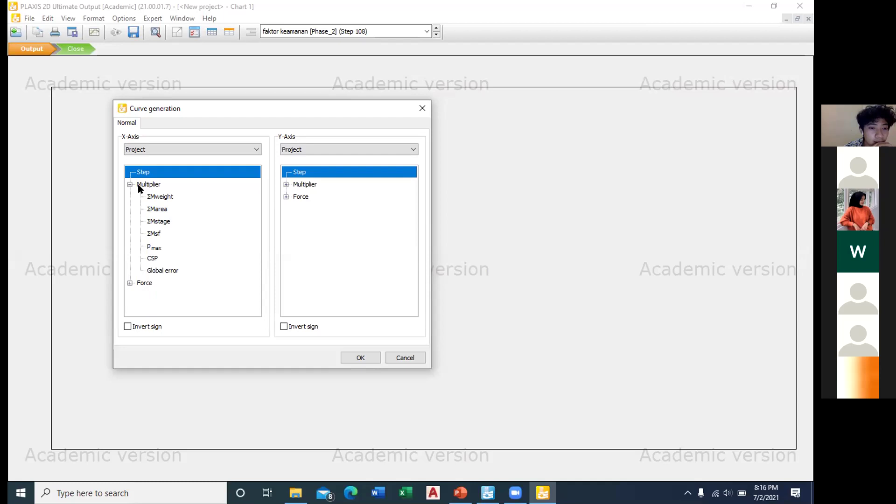
pyautogui.click(130, 184)
# Assign the total displacement |u| of Node 554 to the chart's X-axis
pyautogui.click(152, 149)
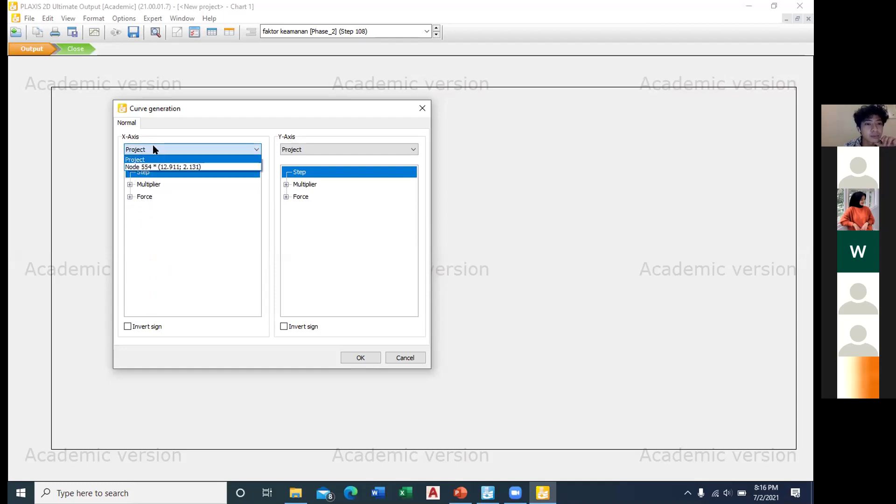
pyautogui.click(180, 168)
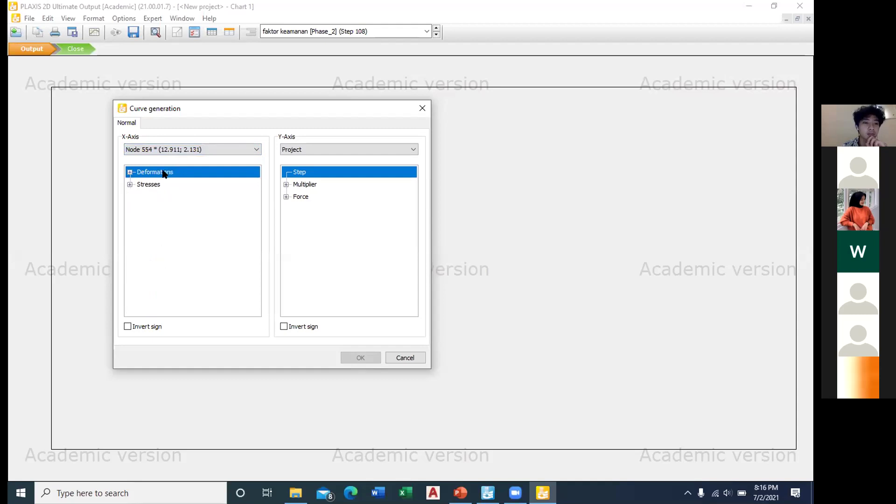
pyautogui.click(130, 173)
pyautogui.click(139, 185)
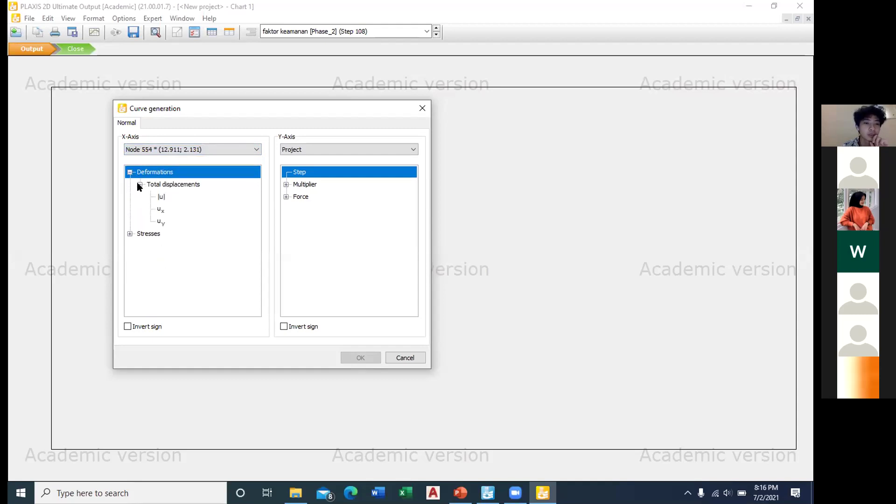
pyautogui.click(163, 197)
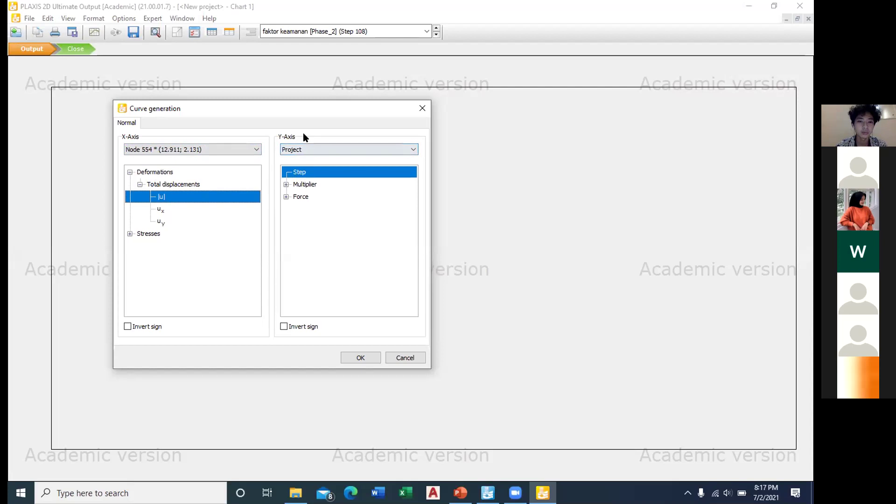
# Assign the project multiplier ΣMsf to the Y-axis and generate the curve
pyautogui.click(283, 184)
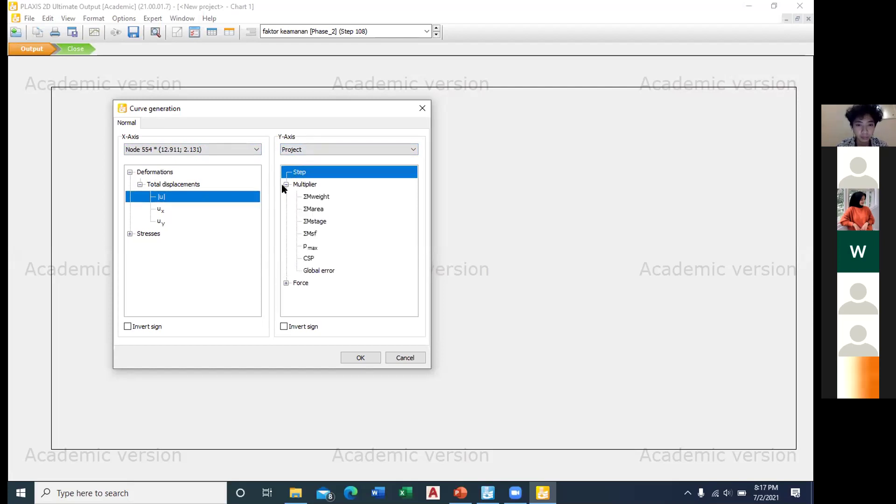
pyautogui.click(323, 233)
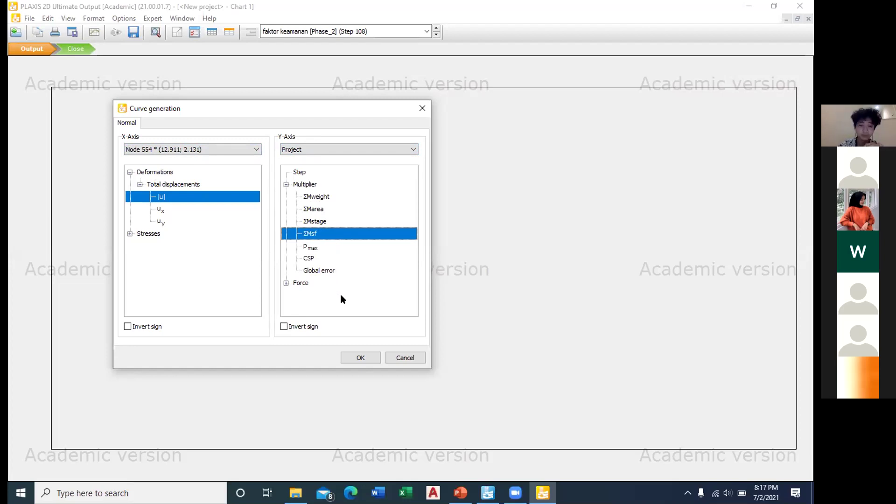
pyautogui.click(363, 358)
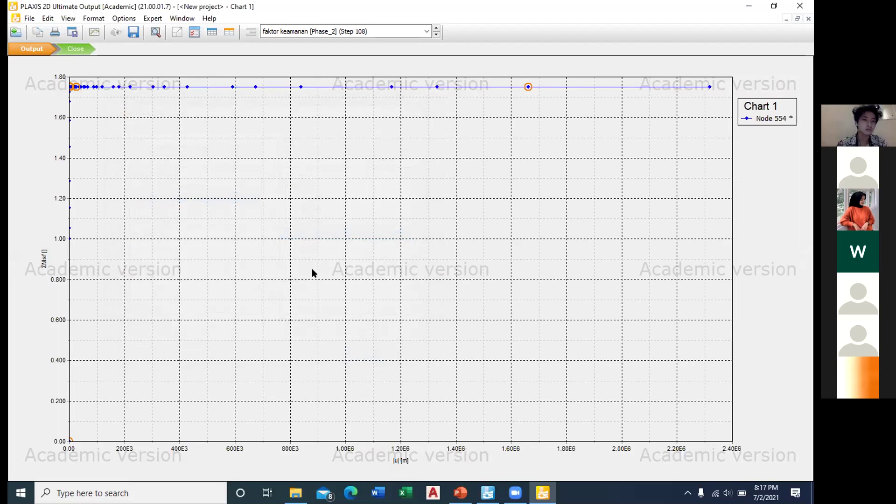
# Switch the chart's X-axis to a logarithmic scale, keeping its scaling automatic
pyautogui.rightClick(260, 184)
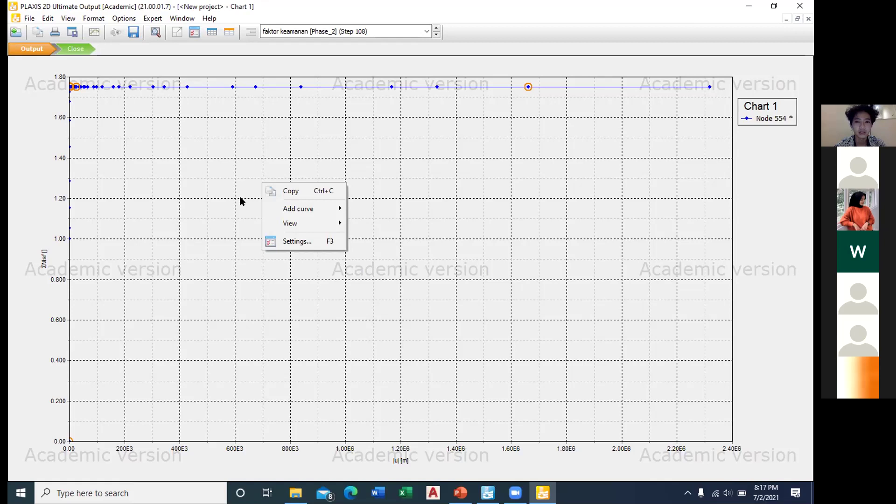
pyautogui.click(297, 241)
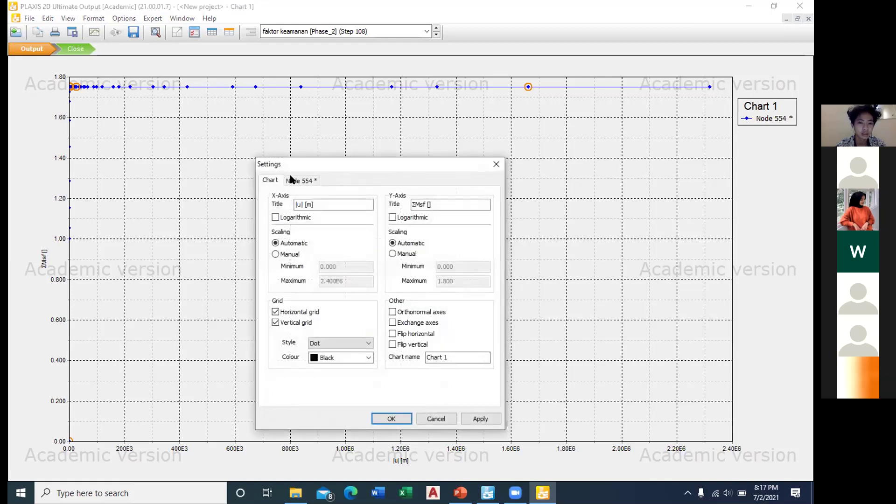
pyautogui.click(496, 164)
pyautogui.rightClick(319, 178)
pyautogui.click(364, 228)
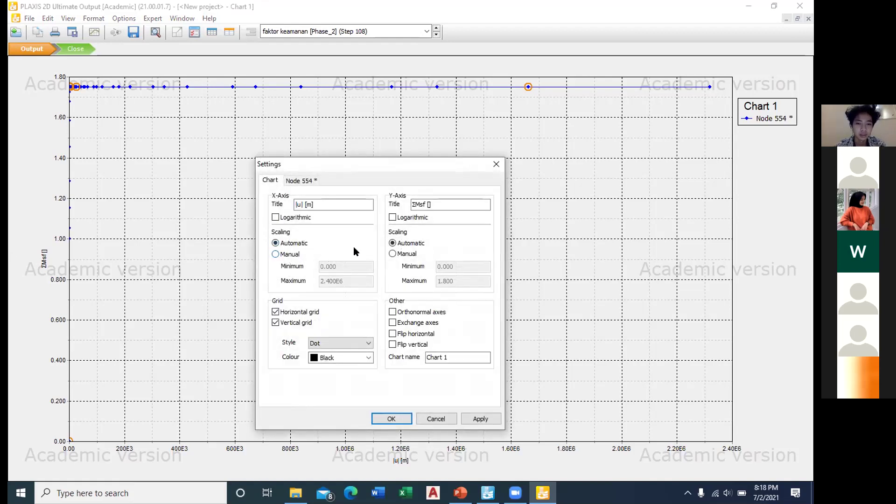
pyautogui.click(292, 256)
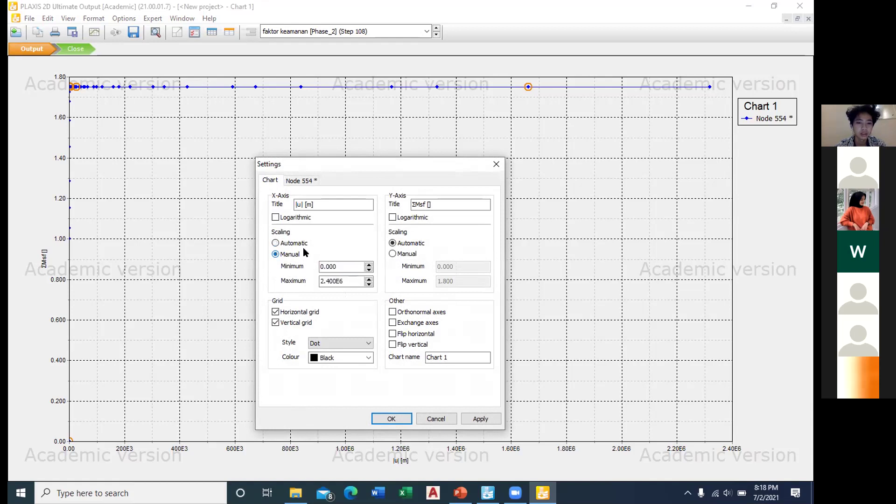
pyautogui.click(295, 244)
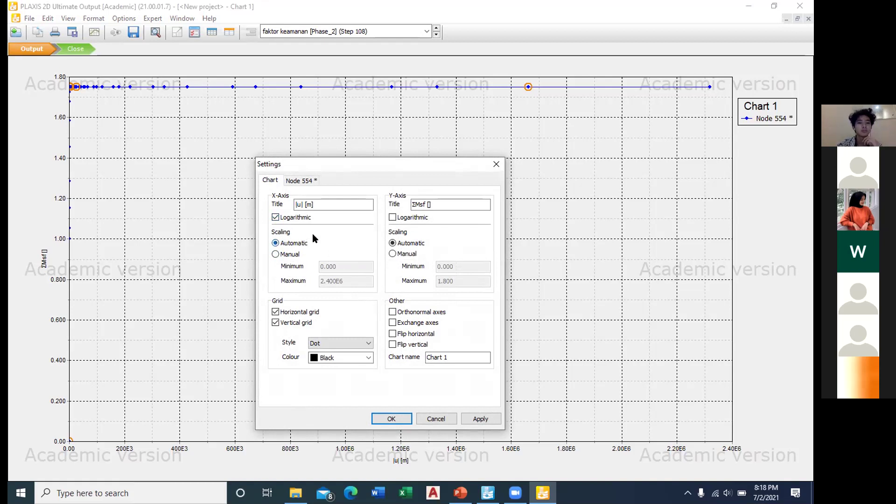
pyautogui.click(301, 182)
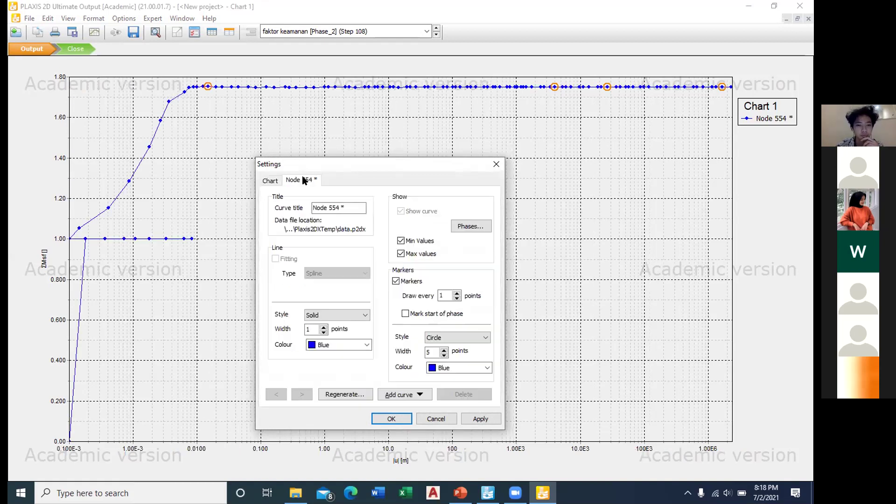
pyautogui.click(270, 181)
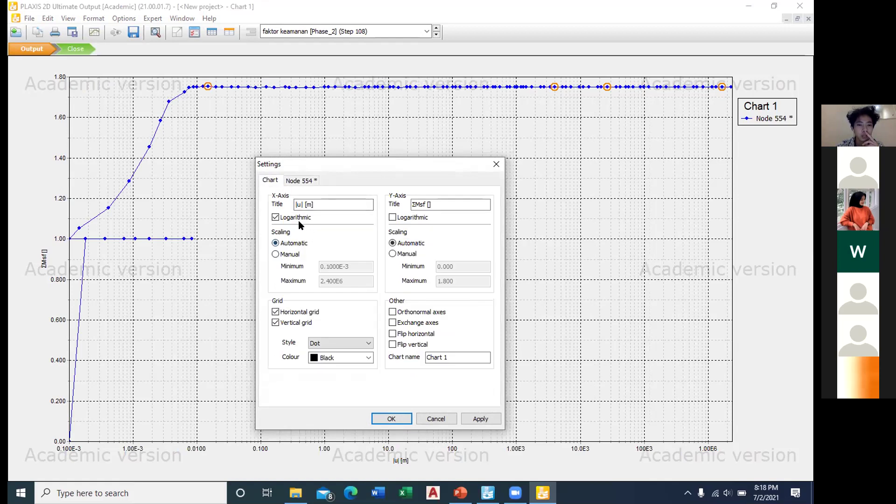
# Retitle the Node 554 curve as "node dekat lereng *", keeping its blue line colour
pyautogui.click(298, 181)
pyautogui.click(336, 207)
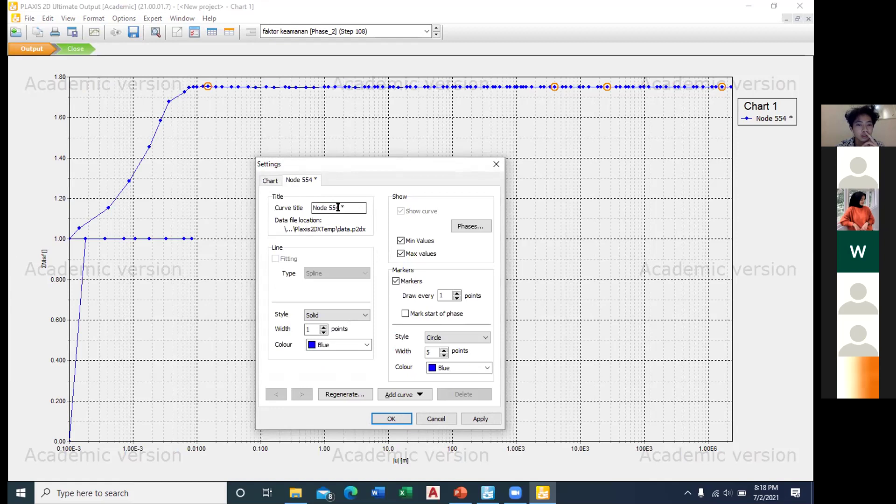
pyautogui.moveTo(339, 207); pyautogui.dragTo(304, 208)
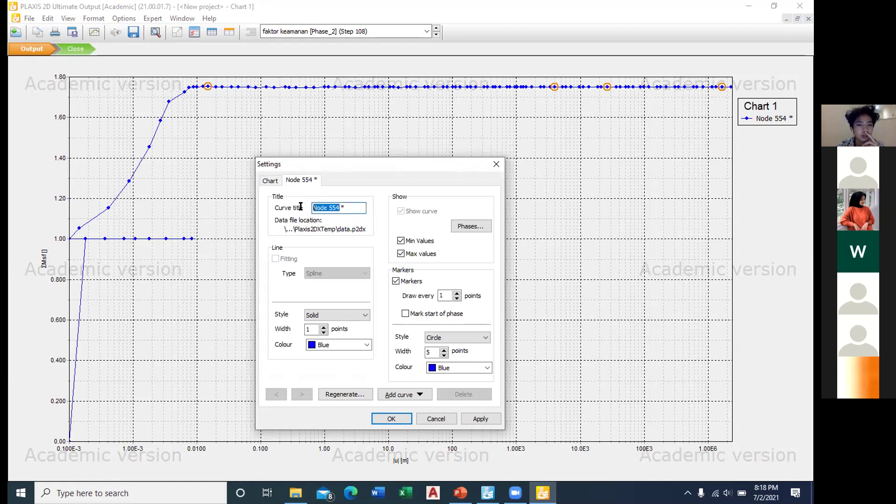
pyautogui.write('node dekat')
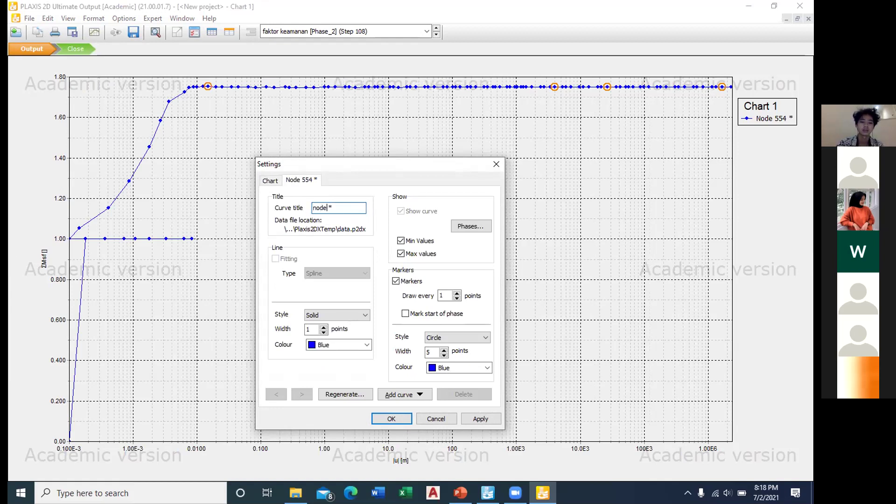
pyautogui.write(' lereng')
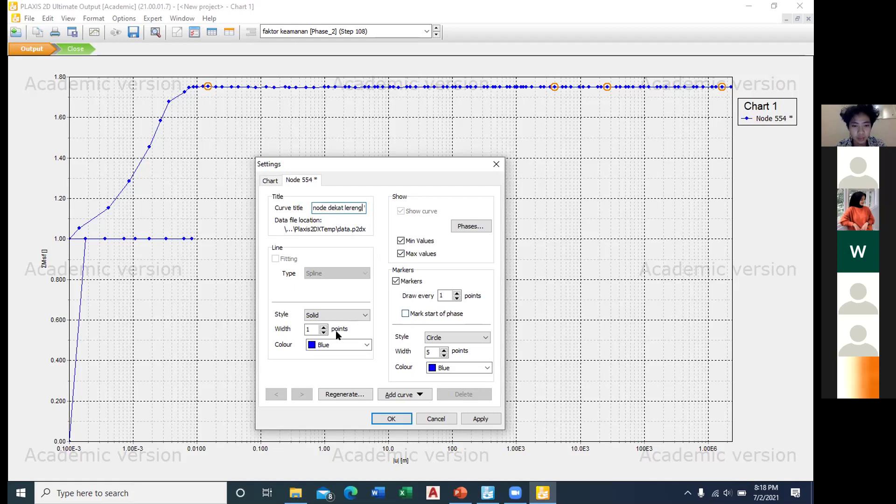
pyautogui.click(366, 346)
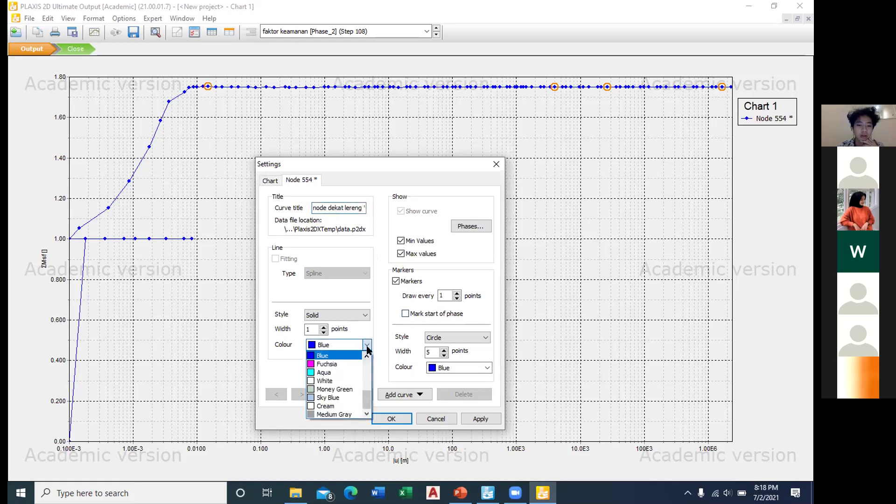
pyautogui.click(363, 345)
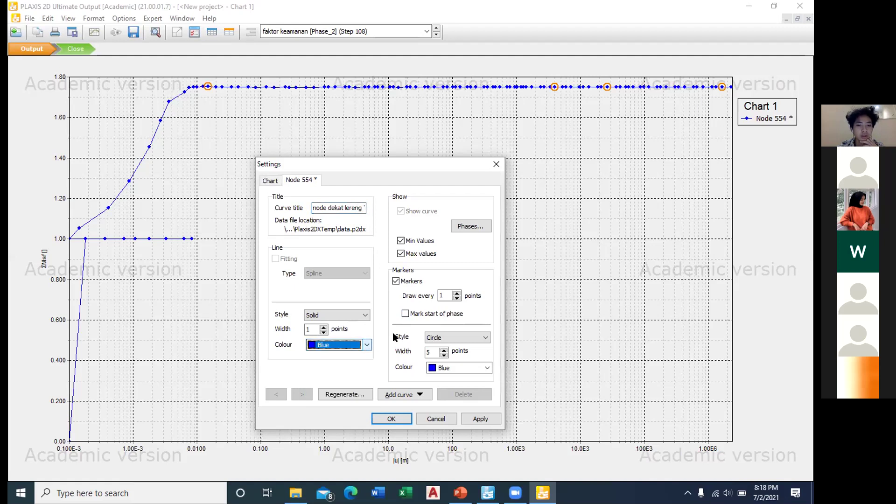
# Exclude the initial and kontruksi timbunan phases so the curve shows only the faktor keamanan phase
pyautogui.click(460, 228)
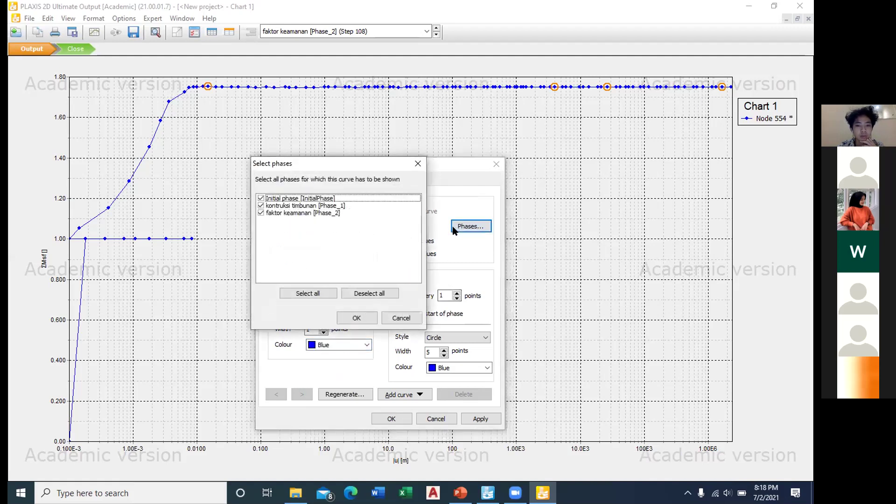
pyautogui.click(260, 198)
pyautogui.click(261, 205)
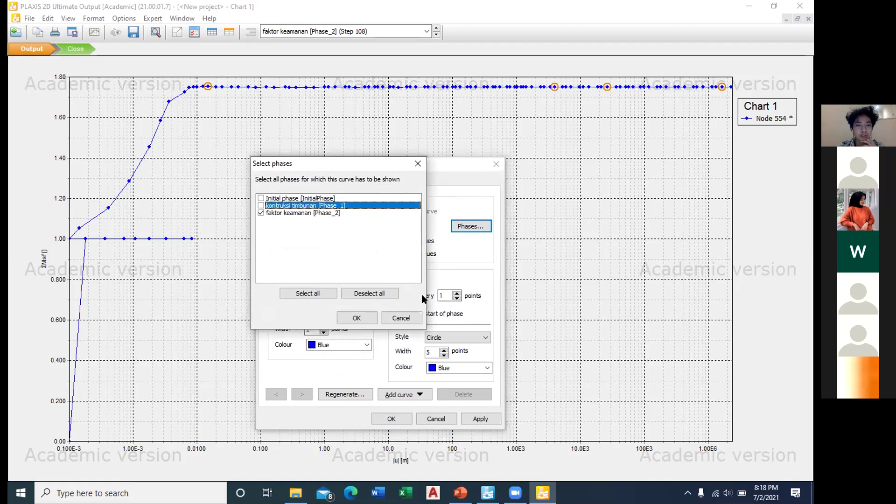
pyautogui.click(357, 318)
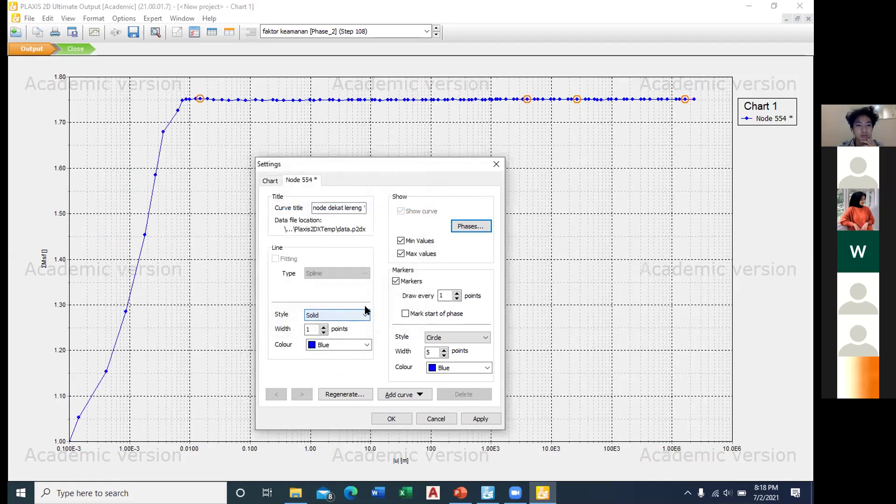
pyautogui.click(271, 180)
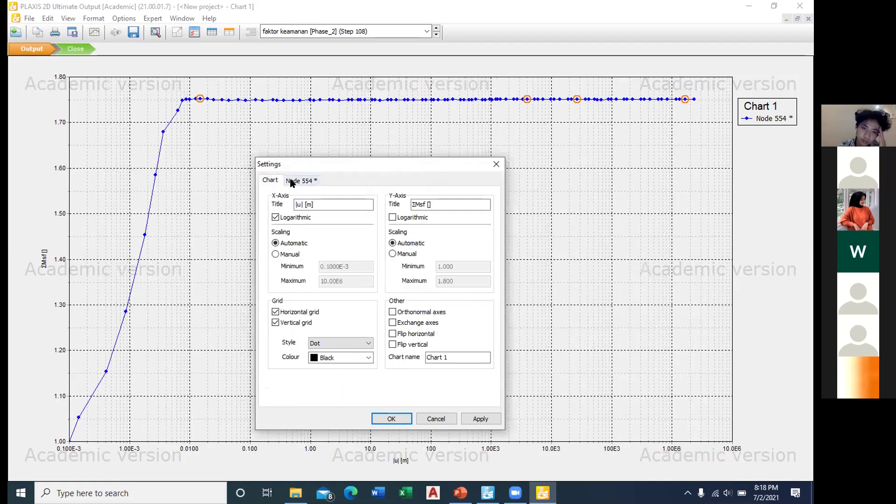
pyautogui.click(299, 181)
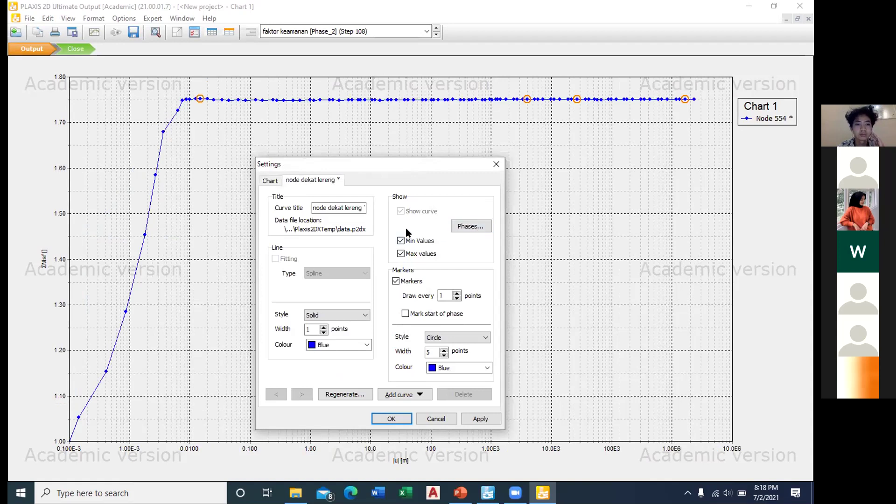
pyautogui.click(346, 207)
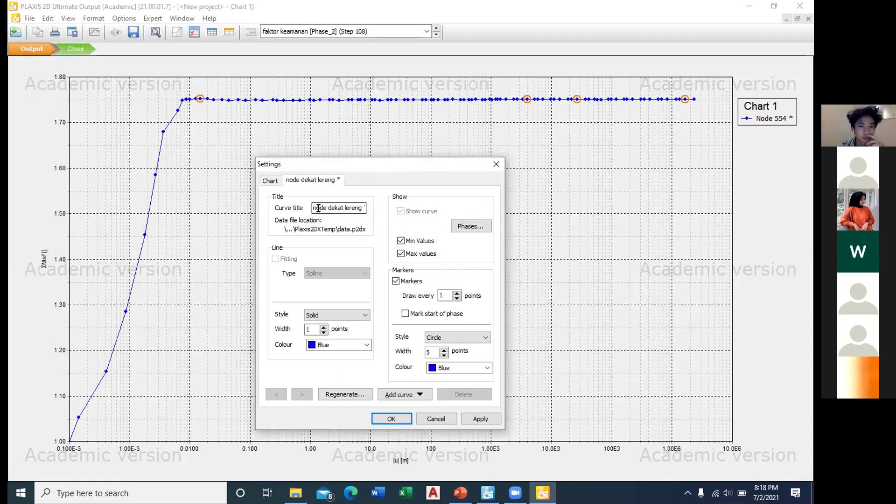
pyautogui.click(472, 226)
pyautogui.click(261, 198)
pyautogui.click(261, 205)
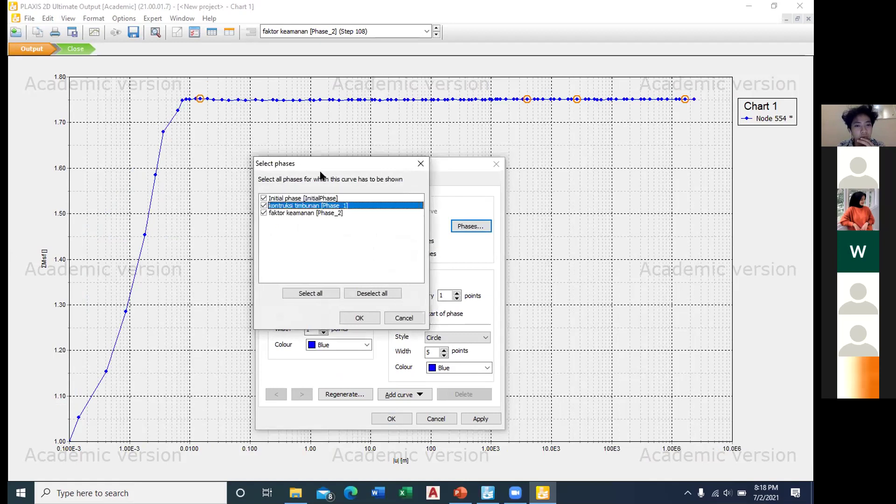
pyautogui.moveTo(300, 169); pyautogui.dragTo(435, 196)
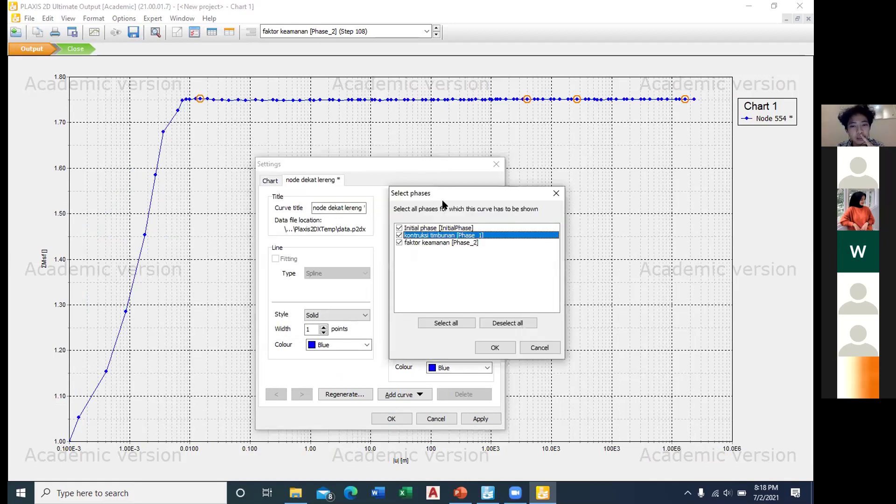
pyautogui.click(556, 193)
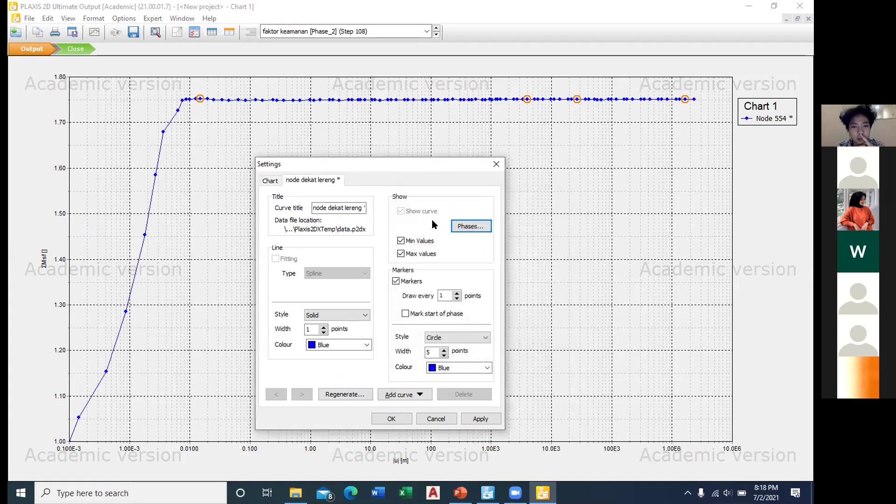
# Confirm faktor keamanan as the only phase shown for the curve and apply the chart settings
pyautogui.click(470, 226)
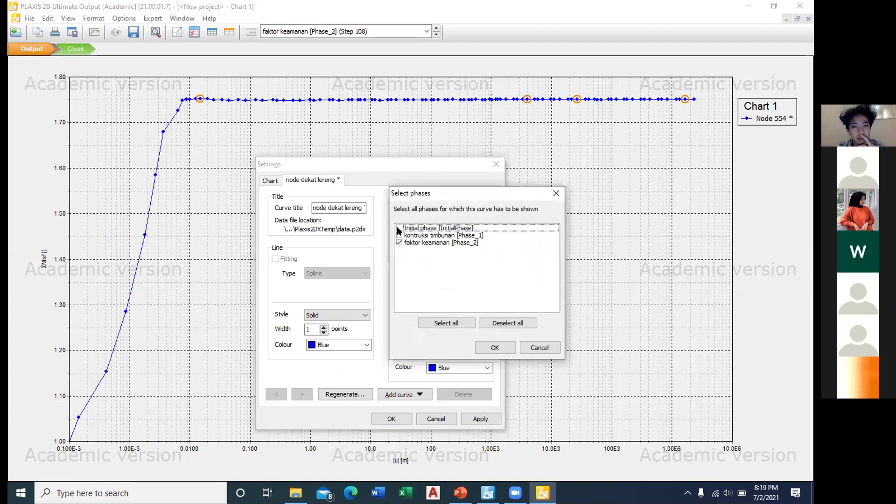
pyautogui.click(397, 235)
pyautogui.click(397, 228)
pyautogui.click(397, 235)
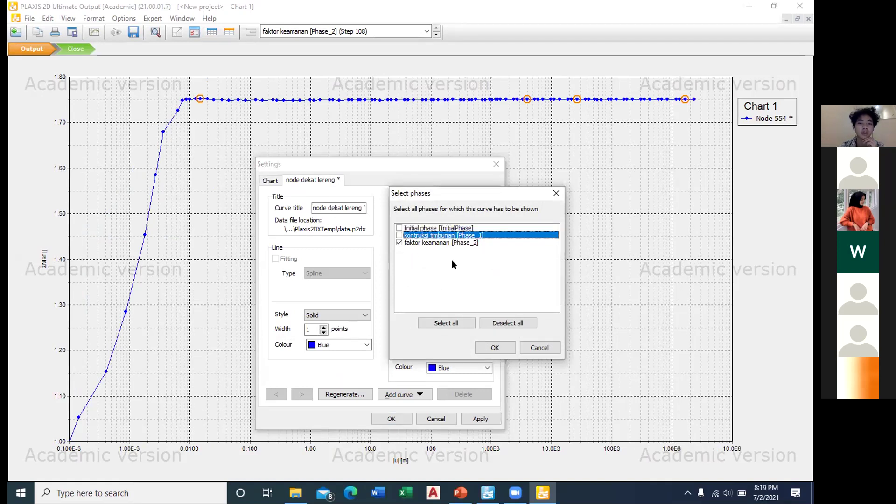
pyautogui.click(497, 349)
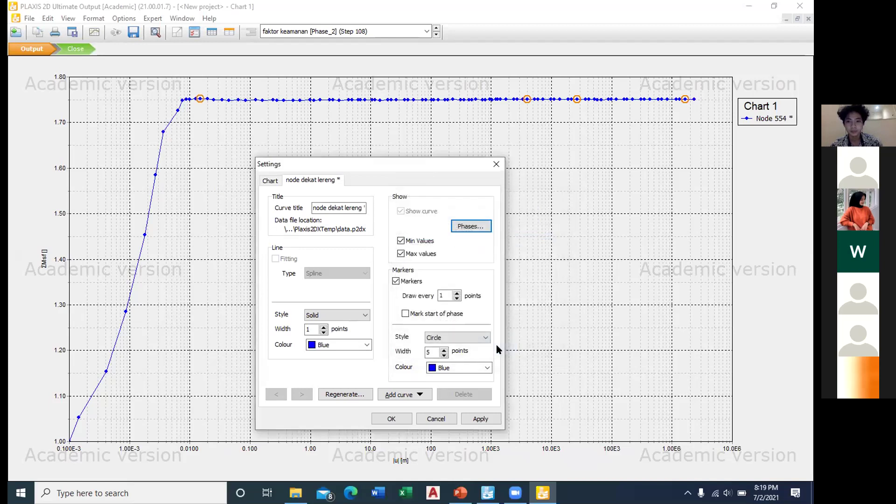
pyautogui.click(479, 418)
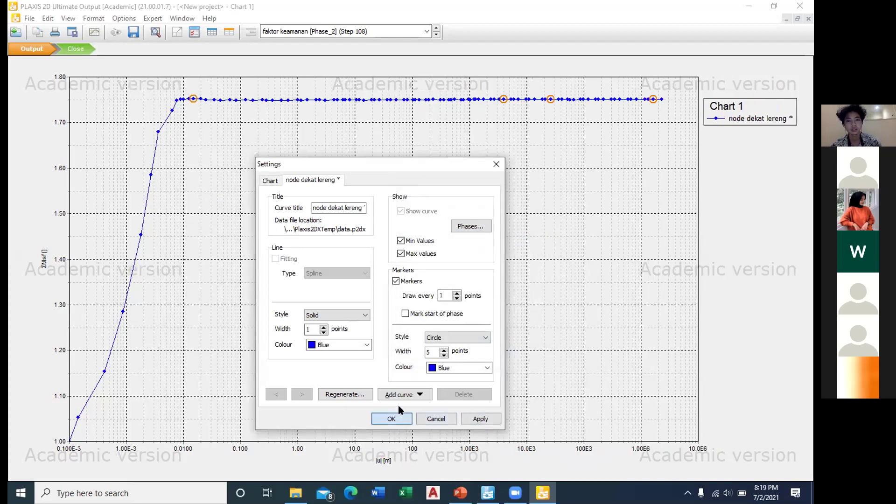
pyautogui.press('Return')
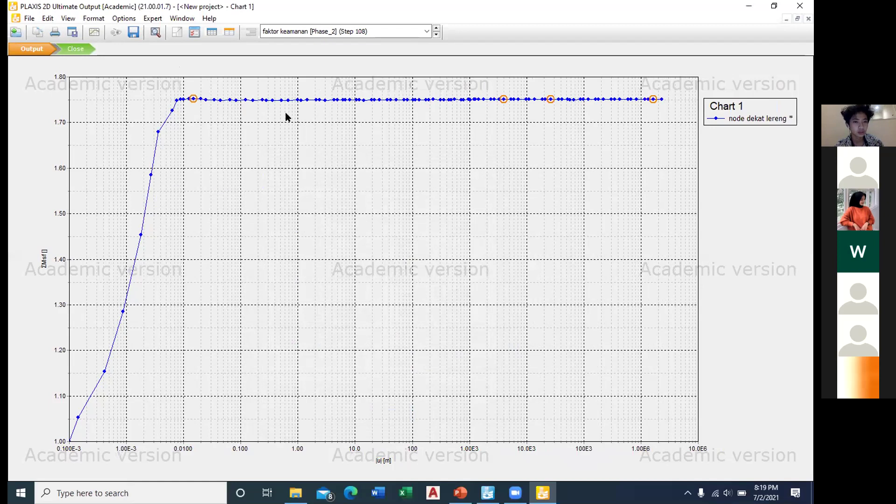
pyautogui.moveTo(566, 99)
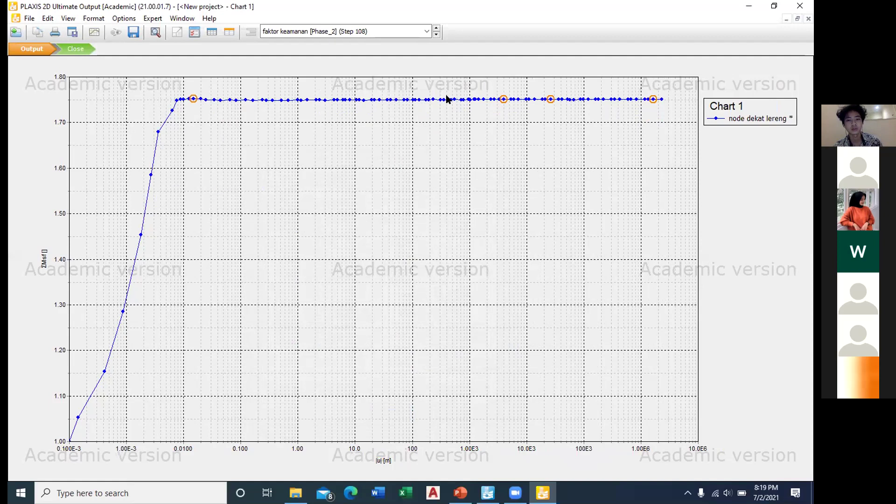
# Examine the "node dekat lereng *" curve's table of |u| and ΣMsf values from the first steps to the last, and close it
pyautogui.click(211, 34)
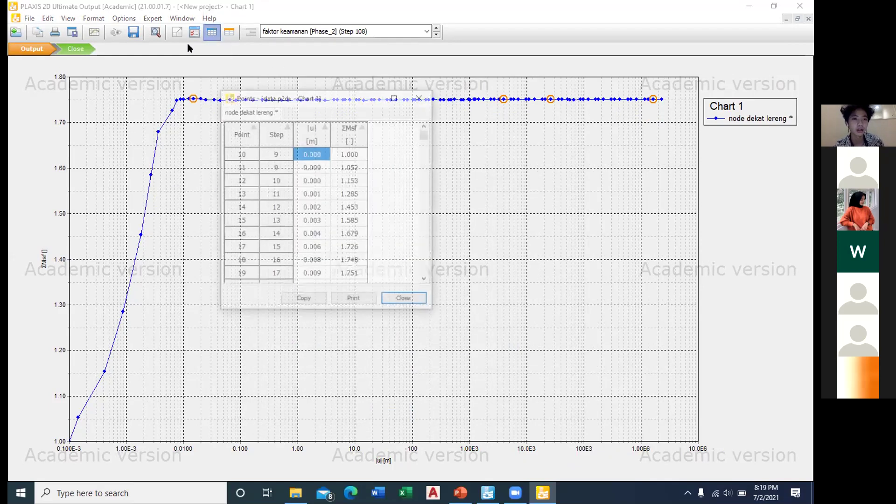
pyautogui.press('Escape')
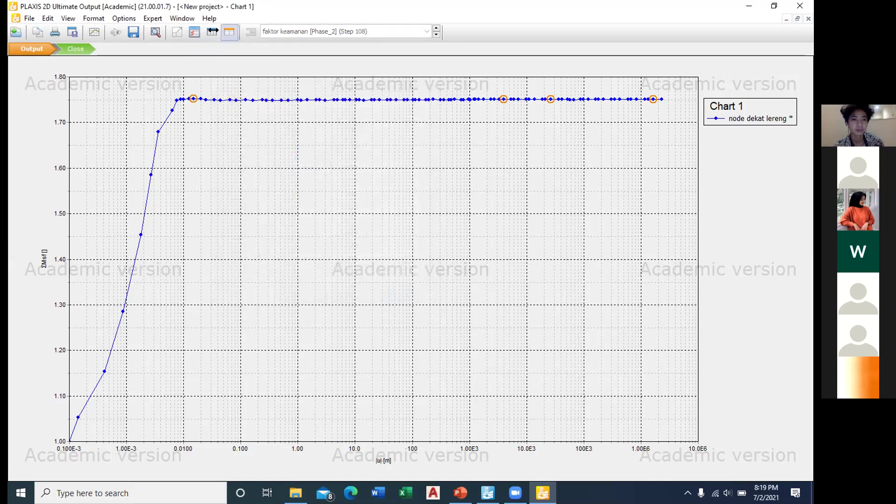
pyautogui.click(212, 32)
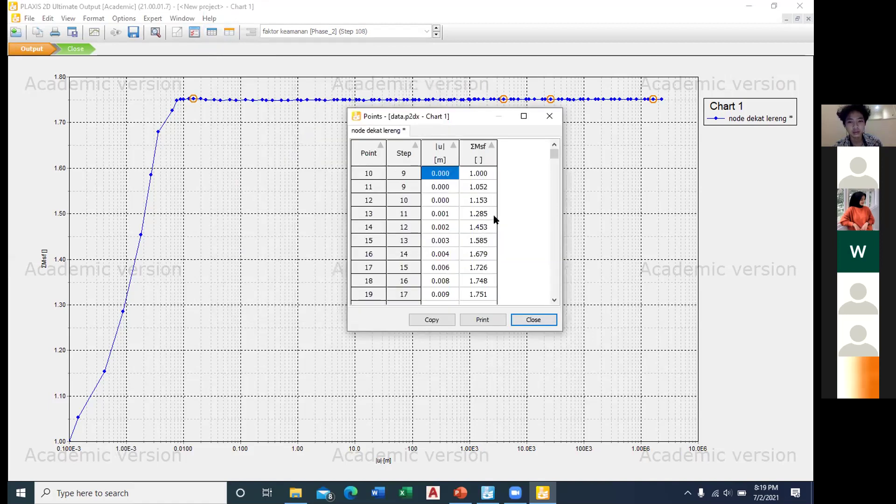
pyautogui.press('Down')
pyautogui.press('Down')
pyautogui.press('Down')
pyautogui.press('Down')
pyautogui.press('Down')
pyautogui.press('Down')
pyautogui.press('Down')
pyautogui.press('Down')
pyautogui.press('Down')
pyautogui.press('Down')
pyautogui.press('Down')
pyautogui.press('Down')
pyautogui.press('Down')
pyautogui.press('Down')
pyautogui.press('Down')
pyautogui.press('Down')
pyautogui.press('Down')
pyautogui.press('Down')
pyautogui.press('Down')
pyautogui.press('Down')
pyautogui.press('Down')
pyautogui.press('Down')
pyautogui.press('Down')
pyautogui.press('Down')
pyautogui.press('Down')
pyautogui.press('Down')
pyautogui.press('Down')
pyautogui.press('Down')
pyautogui.press('Down')
pyautogui.press('Down')
pyautogui.press('Down')
pyautogui.press('Down')
pyautogui.press('Down')
pyautogui.press('Down')
pyautogui.press('Down')
pyautogui.press('Down')
pyautogui.press('Down')
pyautogui.press('Down')
pyautogui.press('Down')
pyautogui.press('Down')
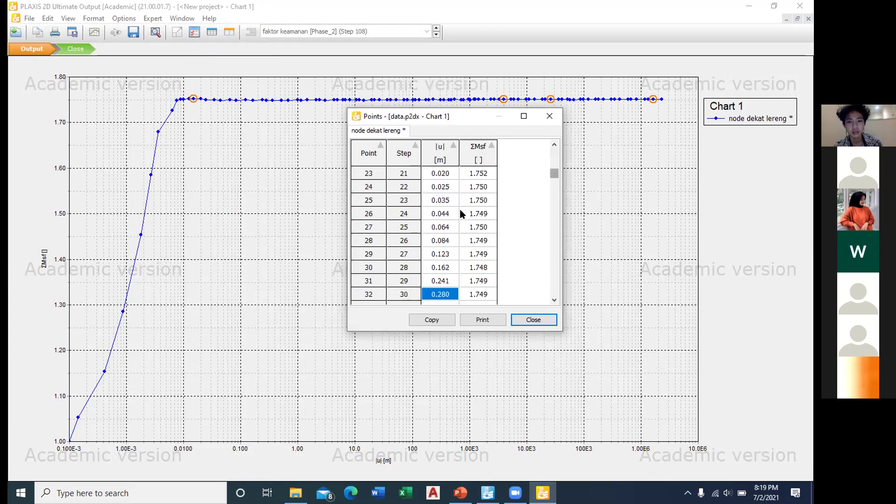
pyautogui.press('Down')
pyautogui.press('Down')
pyautogui.press('Down')
pyautogui.press('Down')
pyautogui.press('Down')
pyautogui.press('Down')
pyautogui.press('Down')
pyautogui.press('Down')
pyautogui.press('Down')
pyautogui.press('Down')
pyautogui.press('Down')
pyautogui.press('Down')
pyautogui.press('Down')
pyautogui.press('Down')
pyautogui.press('Down')
pyautogui.press('Down')
pyautogui.press('Down')
pyautogui.press('Down')
pyautogui.press('Down')
pyautogui.press('Down')
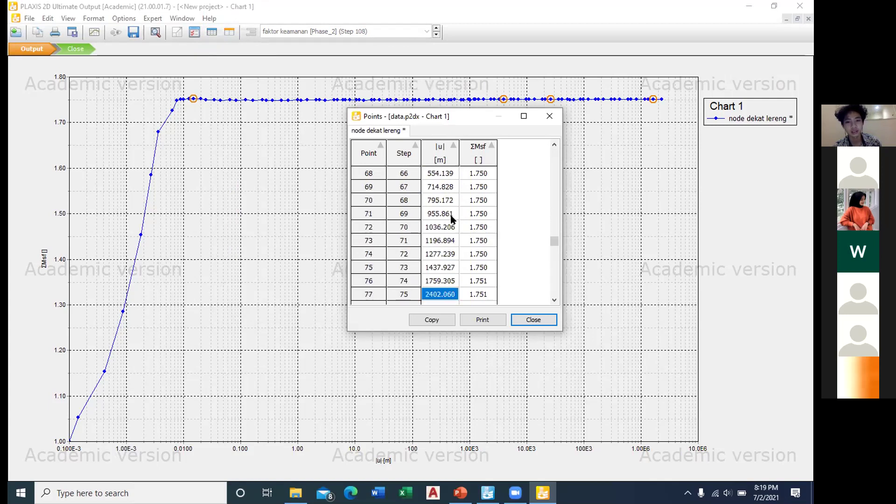
pyautogui.press('Up')
pyautogui.press('Up')
pyautogui.press('Up')
pyautogui.press('Up')
pyautogui.press('Up')
pyautogui.press('Up')
pyautogui.press('Up')
pyautogui.press('Up')
pyautogui.press('Up')
pyautogui.press('Up')
pyautogui.press('Up')
pyautogui.press('Up')
pyautogui.press('Up')
pyautogui.press('Up')
pyautogui.press('Up')
pyautogui.press('Up')
pyautogui.press('Up')
pyautogui.press('Up')
pyautogui.press('Up')
pyautogui.press('Up')
pyautogui.press('Up')
pyautogui.press('Up')
pyautogui.press('Up')
pyautogui.press('Up')
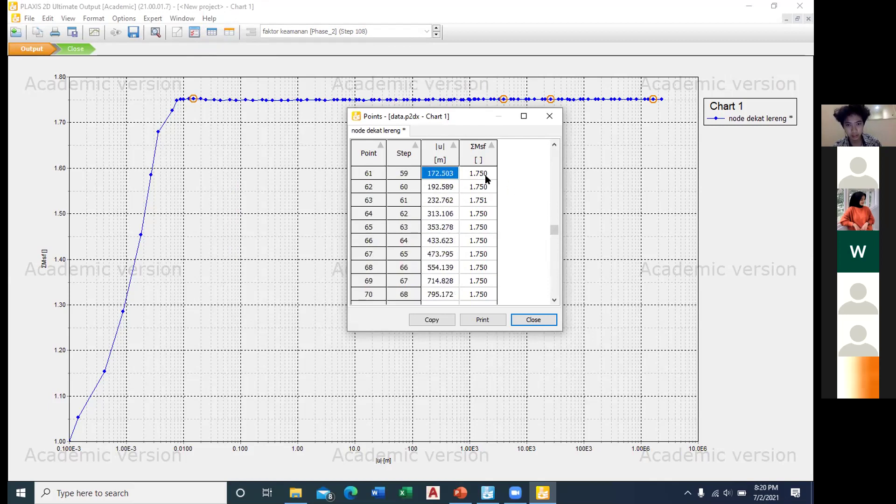
pyautogui.press('Down')
pyautogui.press('Down')
pyautogui.press('Down')
pyautogui.press('Down')
pyautogui.press('Down')
pyautogui.press('Down')
pyautogui.press('Down')
pyautogui.press('Down')
pyautogui.press('Down')
pyautogui.press('Down')
pyautogui.press('Down')
pyautogui.press('Down')
pyautogui.press('Down')
pyautogui.press('Down')
pyautogui.press('Down')
pyautogui.press('Down')
pyautogui.press('Down')
pyautogui.press('Down')
pyautogui.press('Down')
pyautogui.press('Down')
pyautogui.press('Down')
pyautogui.press('Down')
pyautogui.press('Down')
pyautogui.press('Down')
pyautogui.press('Down')
pyautogui.press('Down')
pyautogui.press('Up')
pyautogui.press('Up')
pyautogui.press('Up')
pyautogui.press('Up')
pyautogui.press('Up')
pyautogui.press('Up')
pyautogui.press('Up')
pyautogui.press('Up')
pyautogui.press('Up')
pyautogui.press('Up')
pyautogui.press('Down')
pyautogui.press('Down')
pyautogui.press('Down')
pyautogui.press('Down')
pyautogui.press('Down')
pyautogui.press('Down')
pyautogui.press('Down')
pyautogui.press('Down')
pyautogui.press('Down')
pyautogui.press('Down')
pyautogui.press('Down')
pyautogui.press('Down')
pyautogui.press('Down')
pyautogui.press('Down')
pyautogui.press('Down')
pyautogui.press('Down')
pyautogui.press('Down')
pyautogui.press('Down')
pyautogui.press('Down')
pyautogui.press('Down')
pyautogui.press('Down')
pyautogui.press('Down')
pyautogui.press('Down')
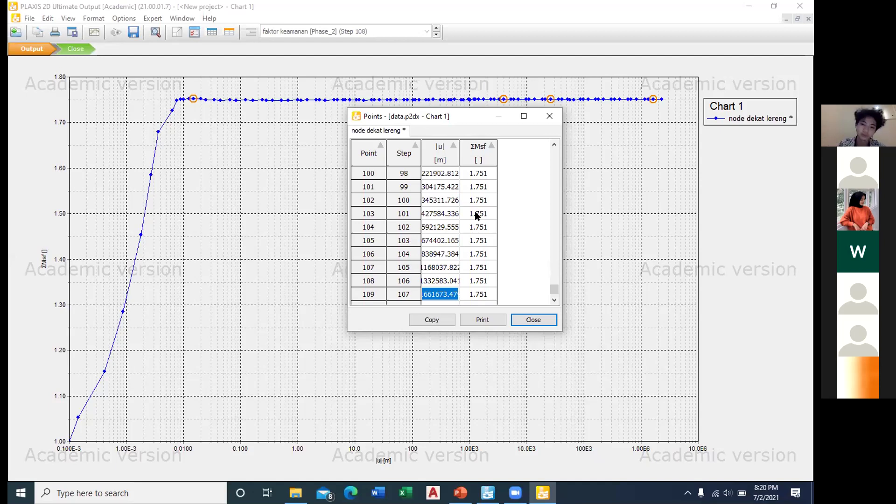
pyautogui.click(522, 317)
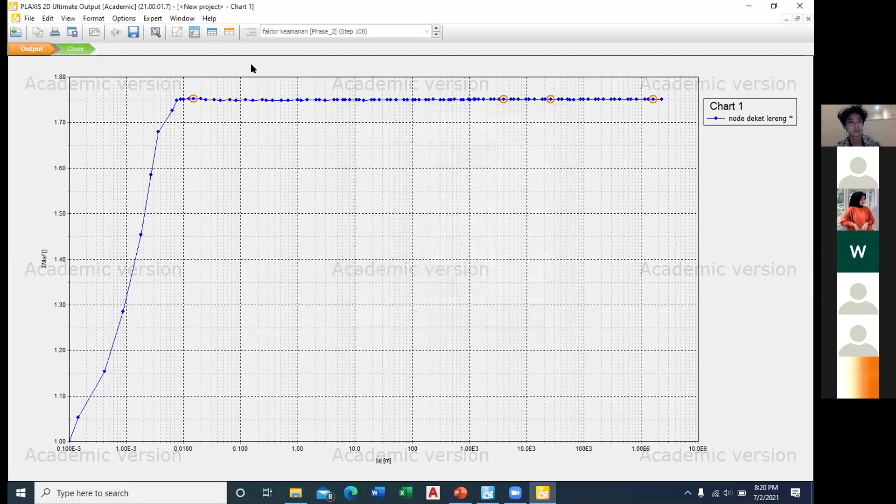
# Save the ΣMsf chart and close it together with the PLAXIS 2D Output program
pyautogui.click(132, 33)
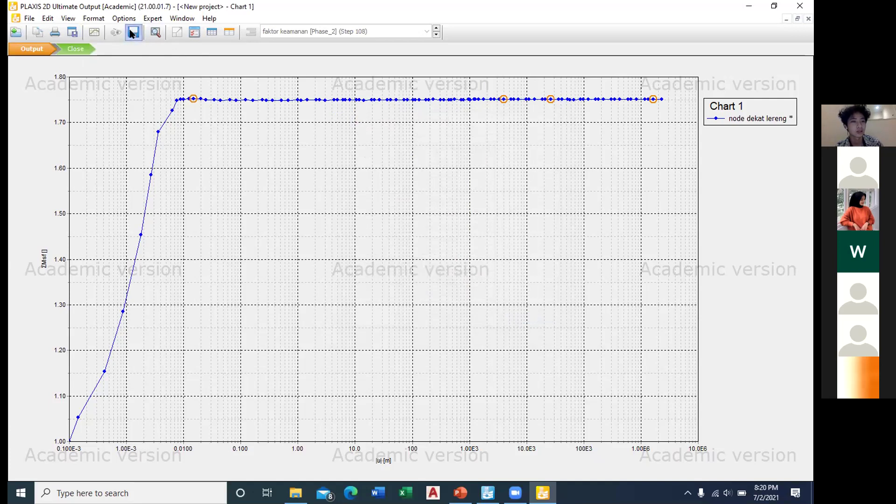
pyautogui.click(79, 51)
pyautogui.click(80, 50)
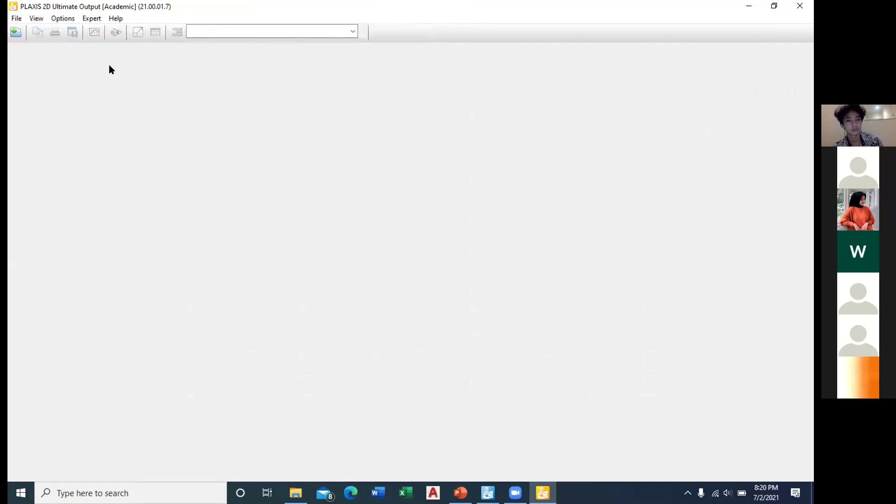
pyautogui.hotkey('alt', 'F4')
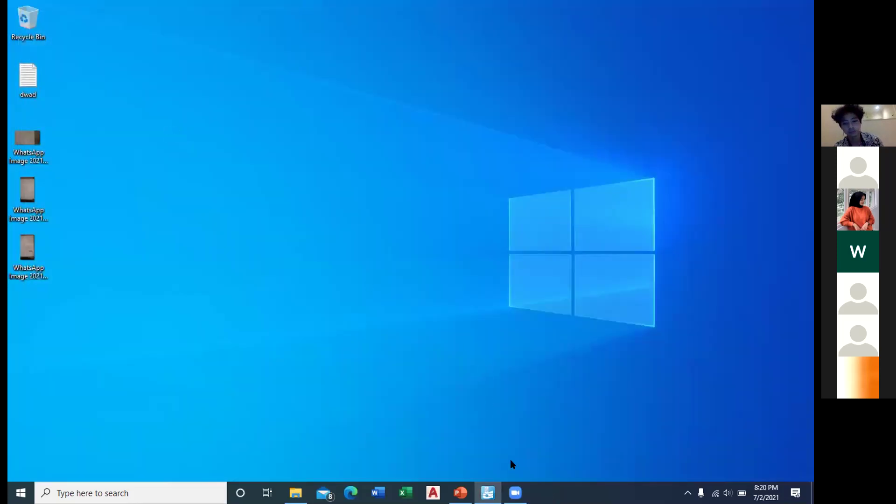
# Switch to PLAXIS 2D Input and check the reached ΣMsf safety factor in the faktor keamanan phase's settings
pyautogui.click(487, 492)
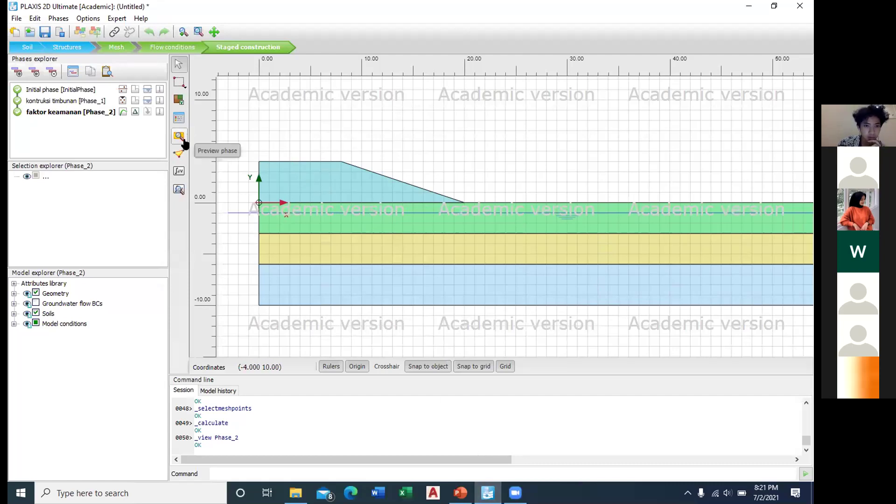
pyautogui.doubleClick(68, 112)
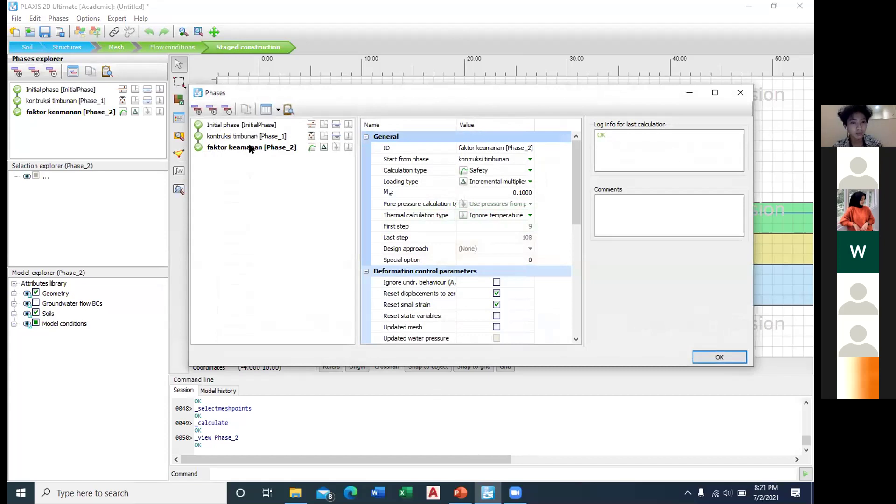
pyautogui.scroll(-10, 443, 217)
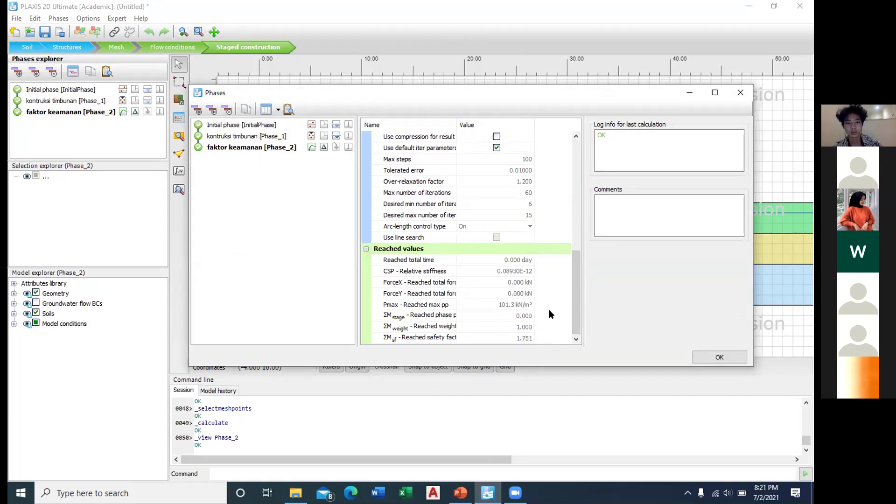
pyautogui.click(719, 356)
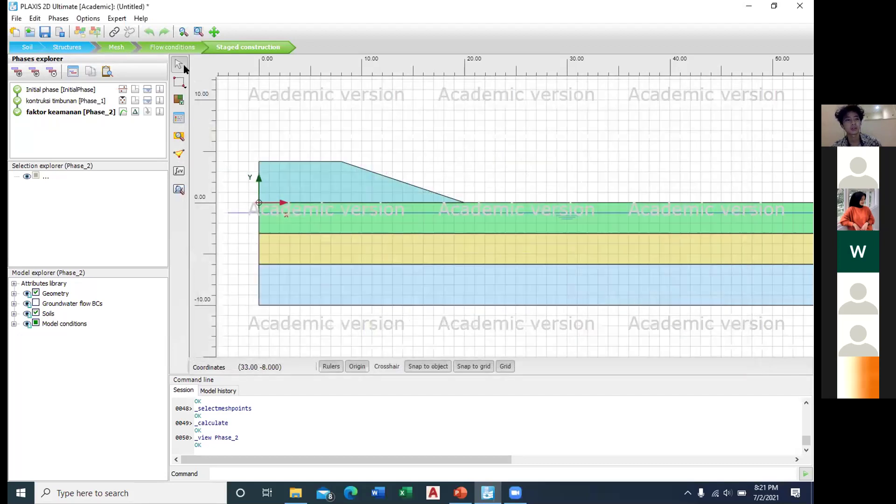
pyautogui.click(44, 31)
pyautogui.scroll(-1, 75, 148)
pyautogui.scroll(3, 75, 148)
pyautogui.scroll(-5, 75, 149)
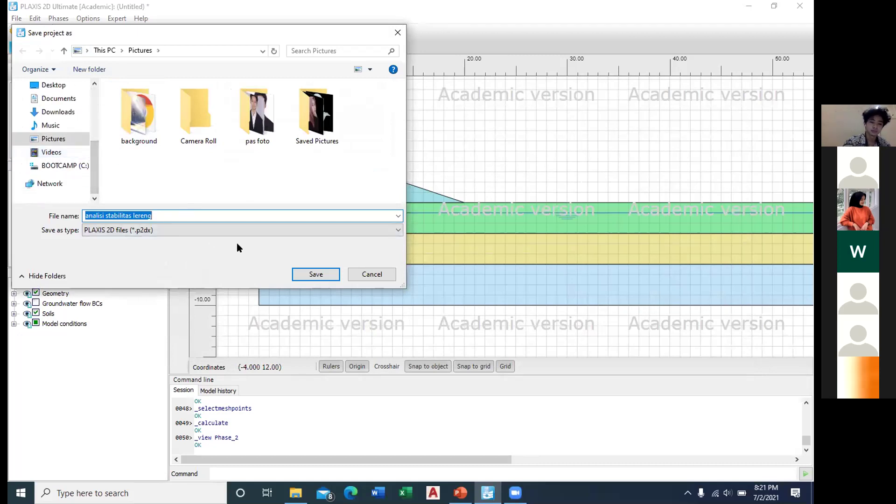
pyautogui.click(367, 274)
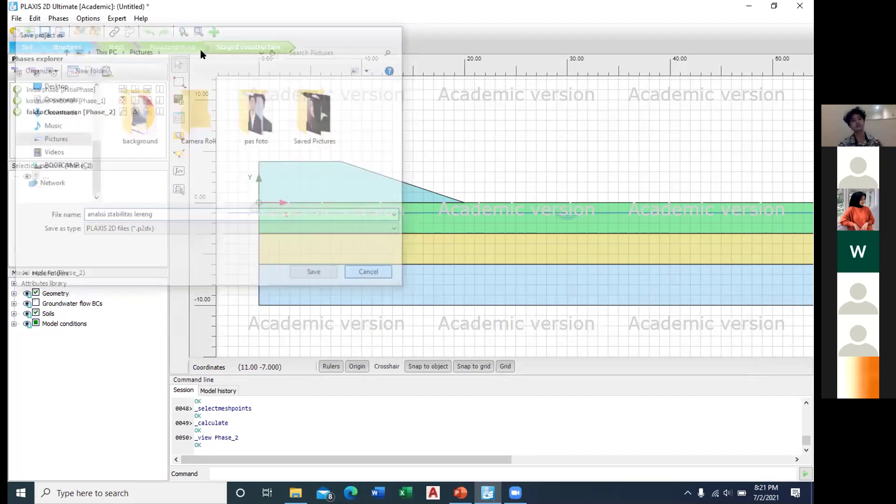